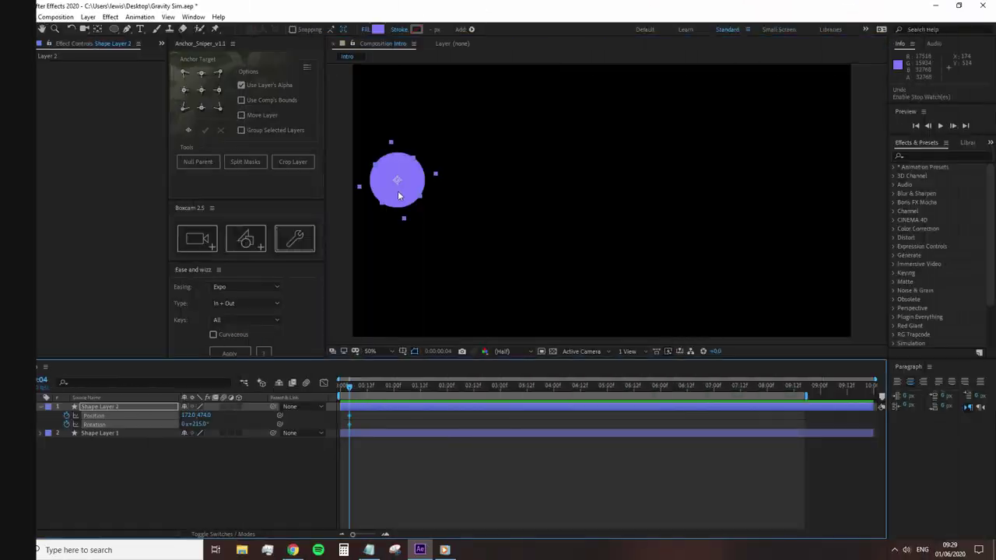
- Step through time and drag the circle lower, adding Position keyframes for the wavy path
{"action": "left_click", "coordinate": [389, 386]}
{"action": "mouse_move", "coordinate": [411, 204]}
{"action": "left_mouse_down"}
{"action": "mouse_move", "coordinate": [459, 311]}
{"action": "mouse_move", "coordinate": [510, 249]}
{"action": "mouse_move", "coordinate": [553, 310]}
{"action": "mouse_move", "coordinate": [609, 282]}
{"action": "mouse_move", "coordinate": [661, 311]}
{"action": "mouse_move", "coordinate": [704, 290]}
{"action": "mouse_move", "coordinate": [745, 307]}
{"action": "left_mouse_up"}
{"action": "left_click", "coordinate": [432, 385]}
{"action": "left_click", "coordinate": [488, 385]}
{"action": "left_click", "coordinate": [532, 386]}
{"action": "left_click", "coordinate": [579, 385]}
{"action": "left_click", "coordinate": [639, 385]}
{"action": "left_click", "coordinate": [668, 385]}
{"action": "left_click", "coordinate": [685, 385]}
- Extend the path rightward to 08:00, scrub back to preview, and remove the rotation animation
{"action": "left_click", "coordinate": [695, 387]}
{"action": "left_click", "coordinate": [731, 385]}
{"action": "mouse_move", "coordinate": [745, 308]}
{"action": "left_mouse_down"}
{"action": "mouse_move", "coordinate": [760, 315]}
{"action": "mouse_move", "coordinate": [774, 306]}
{"action": "mouse_move", "coordinate": [784, 323]}
{"action": "left_mouse_up"}
{"action": "left_click", "coordinate": [753, 385]}
{"action": "left_click", "coordinate": [766, 385]}
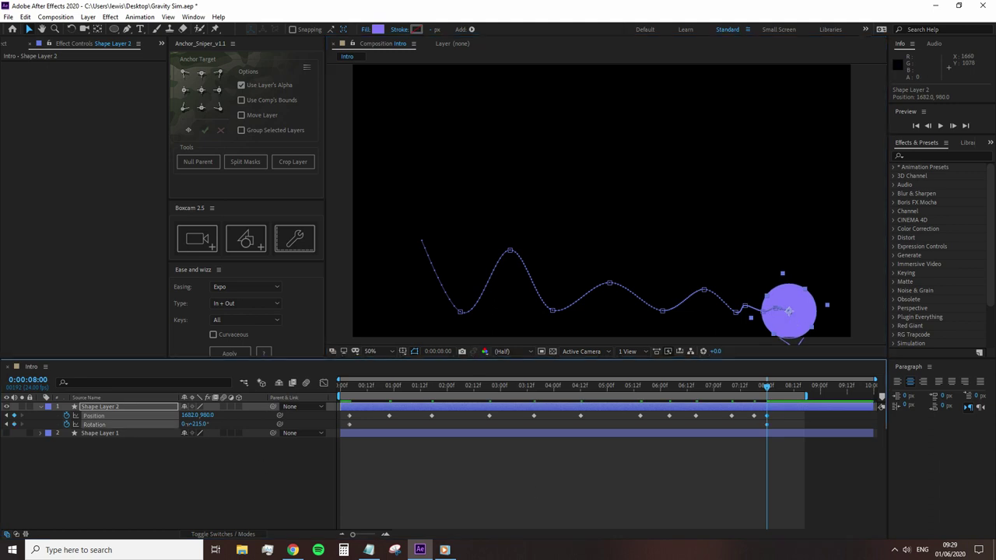
{"action": "left_click_drag", "start_coordinate": [766, 385], "coordinate": [788, 385]}
{"action": "left_click", "coordinate": [89, 481]}
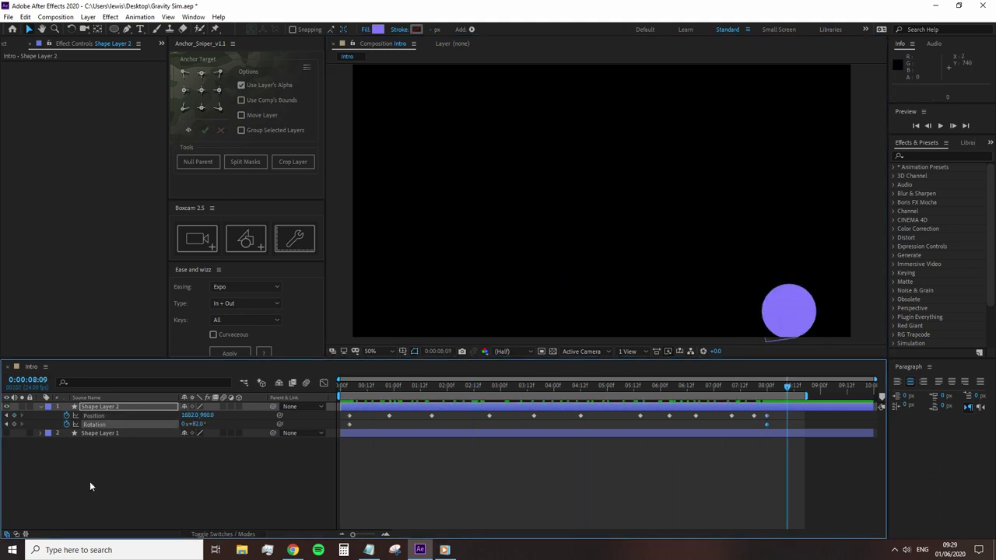
- Select the circle's Position, return to the start, and send the Intro comp to Newton 3
{"action": "left_click", "coordinate": [66, 423]}
{"action": "left_click", "coordinate": [93, 416]}
{"action": "left_click", "coordinate": [352, 385]}
{"action": "left_click", "coordinate": [55, 16]}
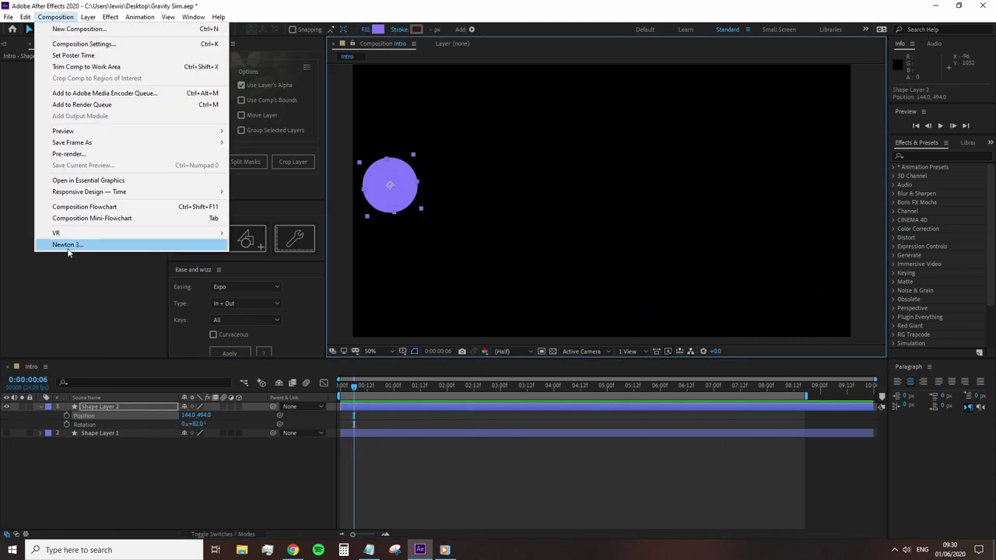
{"action": "left_click", "coordinate": [70, 248]}
- Give the circle a down-right velocity of 25.8, set friction to 0.3, and play the simulation
{"action": "left_click_drag", "start_coordinate": [269, 209], "coordinate": [326, 252]}
{"action": "left_click", "coordinate": [65, 102]}
{"action": "left_click", "coordinate": [66, 89]}
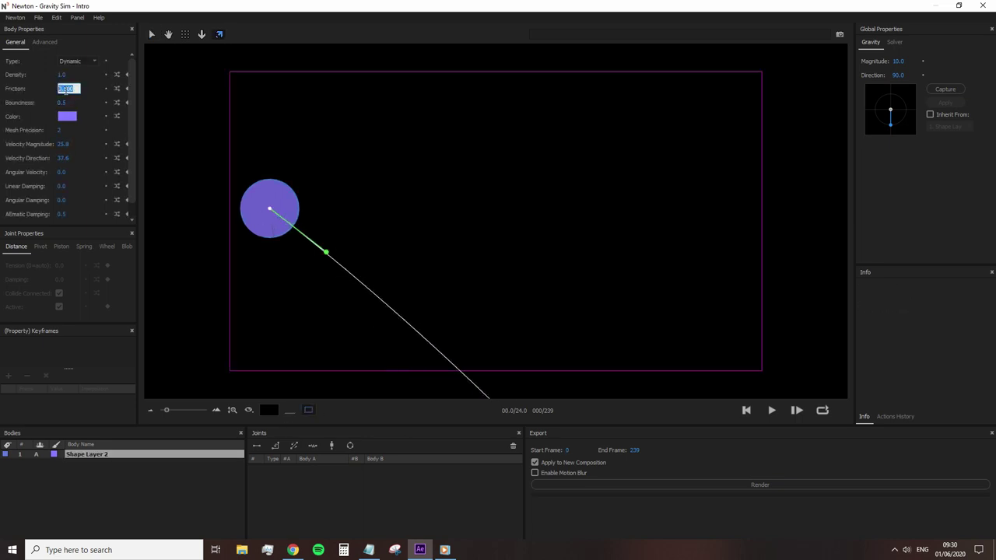
{"action": "key", "text": "Return"}
{"action": "left_click", "coordinate": [778, 414]}
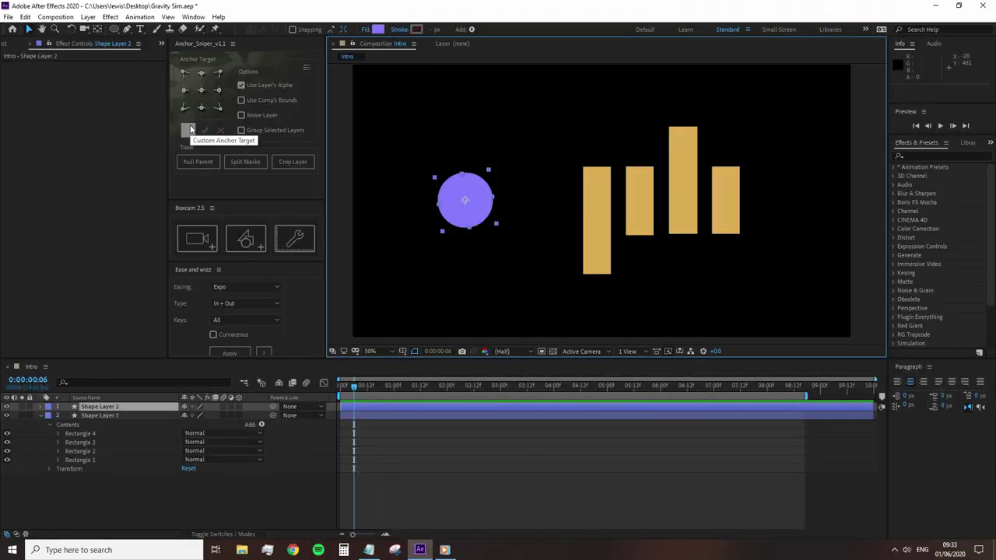
- Send the circle and four bars to Newton 3 and pick Shape Layer 1 for shape separation
{"action": "left_click", "coordinate": [55, 16]}
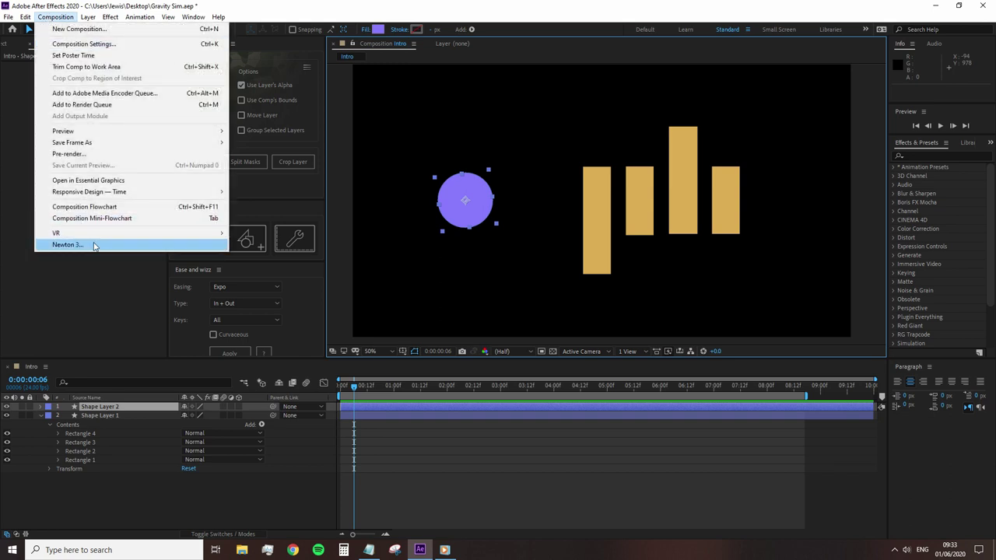
{"action": "left_click", "coordinate": [68, 244]}
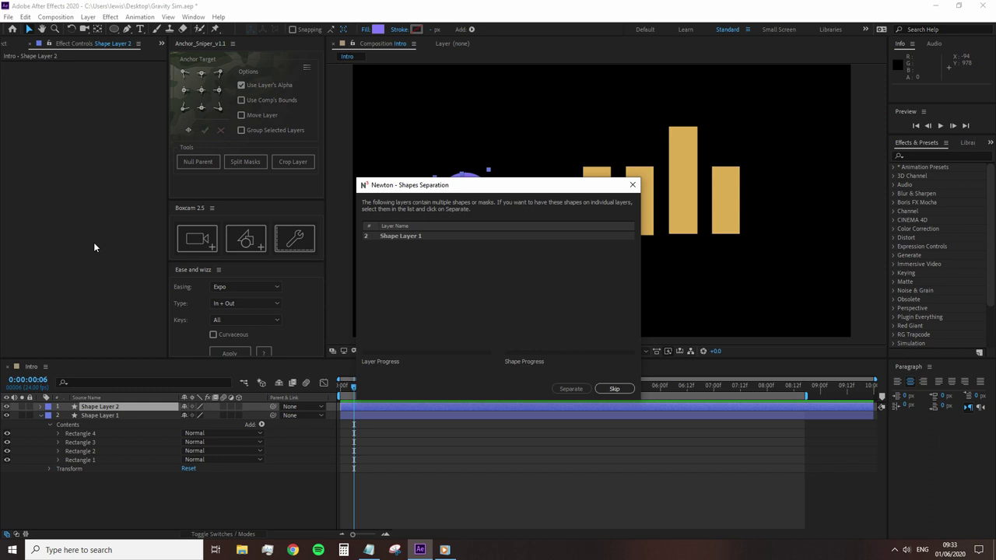
{"action": "left_click", "coordinate": [414, 237]}
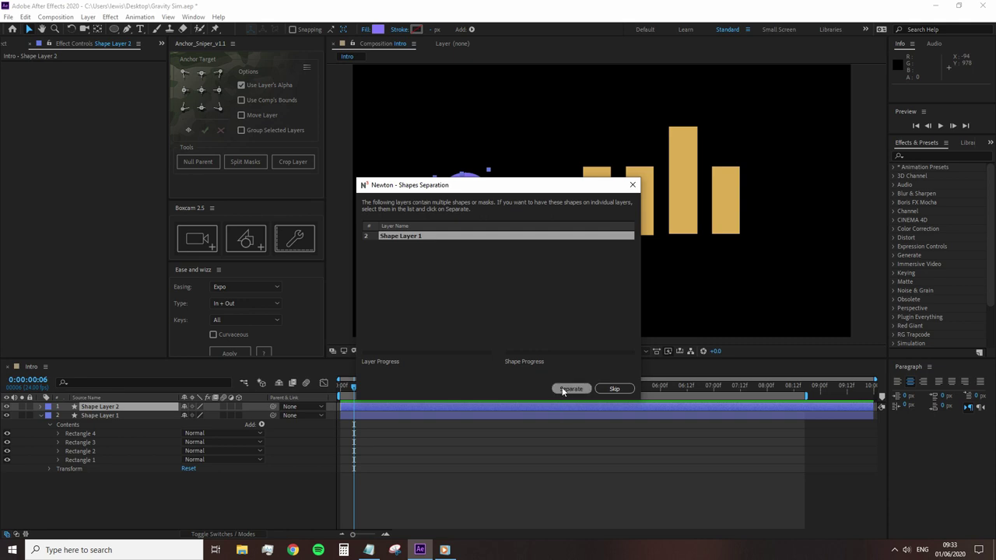
{"action": "left_click", "coordinate": [570, 388]}
{"action": "left_click", "coordinate": [92, 471]}
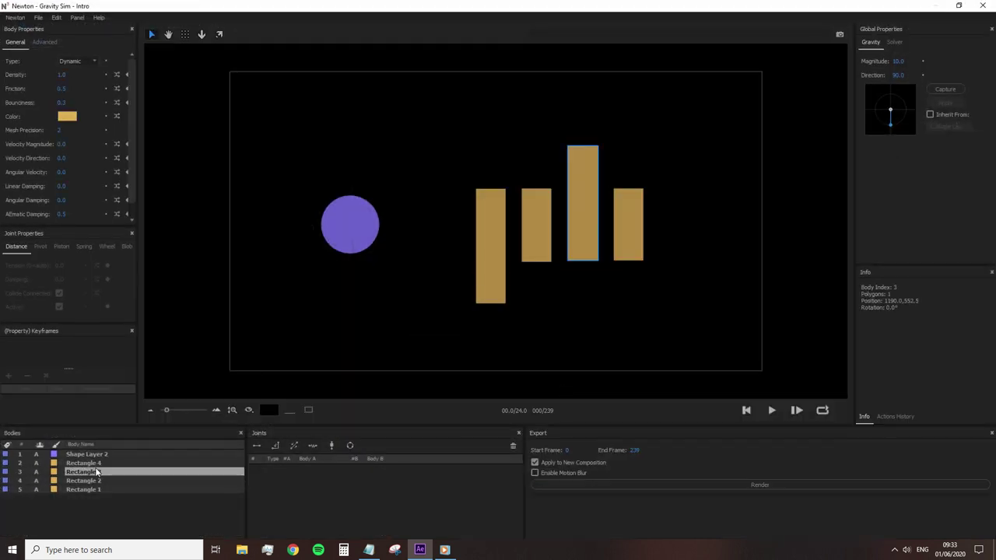
{"action": "left_click", "coordinate": [97, 490]}
{"action": "left_click", "coordinate": [99, 502]}
{"action": "left_click", "coordinate": [102, 464]}
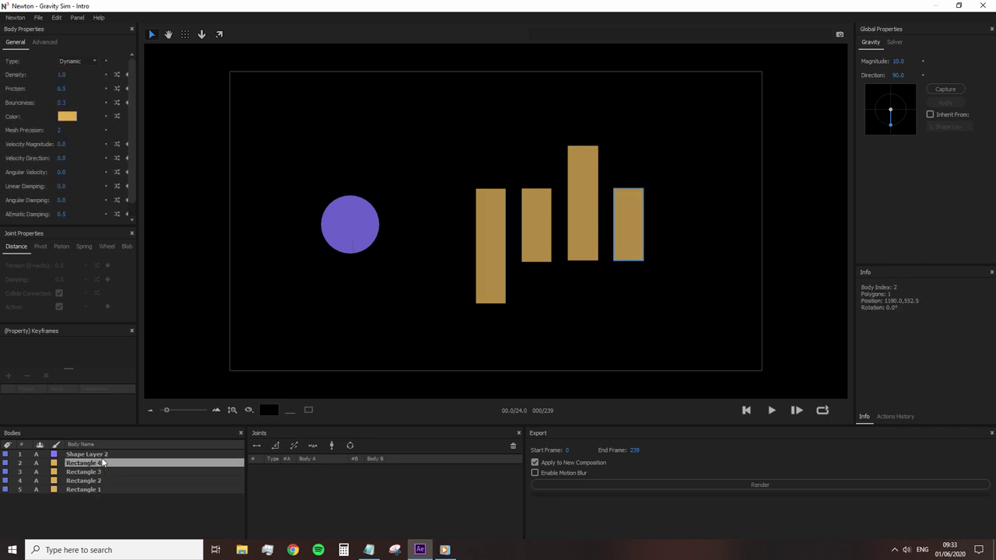
{"action": "left_click", "coordinate": [101, 456]}
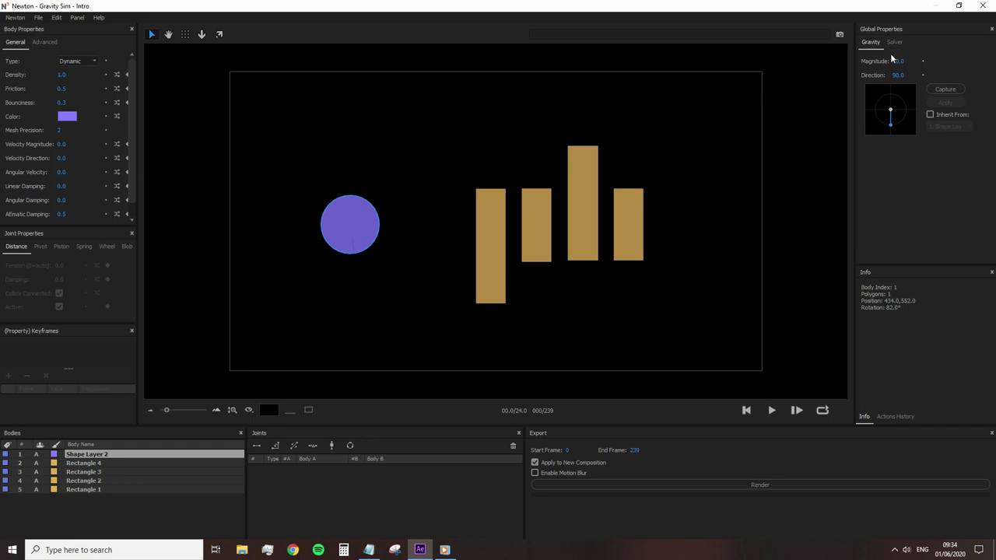
{"action": "left_click_drag", "start_coordinate": [893, 61], "coordinate": [899, 59]}
{"action": "left_click", "coordinate": [81, 473]}
{"action": "left_click", "coordinate": [100, 506]}
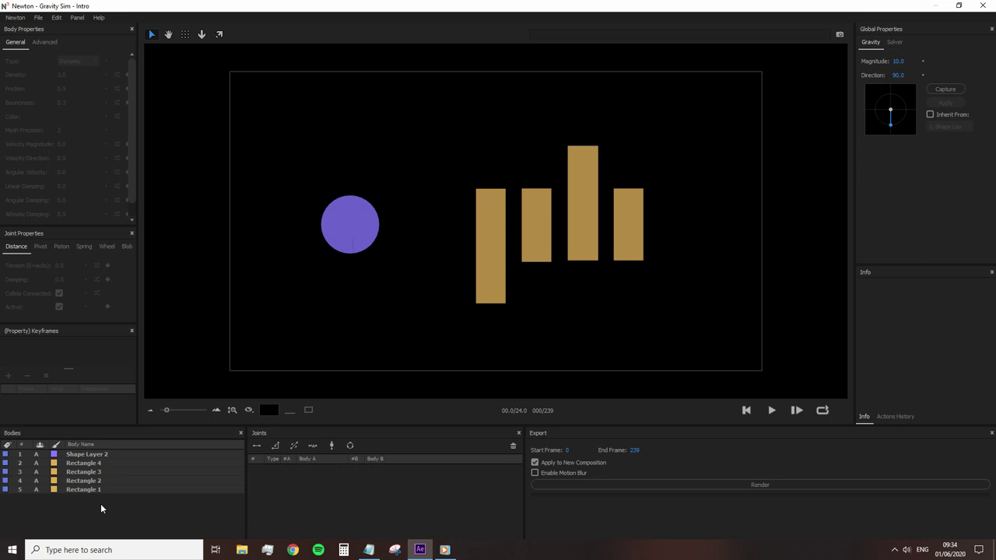
{"action": "left_click", "coordinate": [98, 489]}
{"action": "left_click", "coordinate": [98, 472]}
{"action": "left_click", "coordinate": [102, 463]}
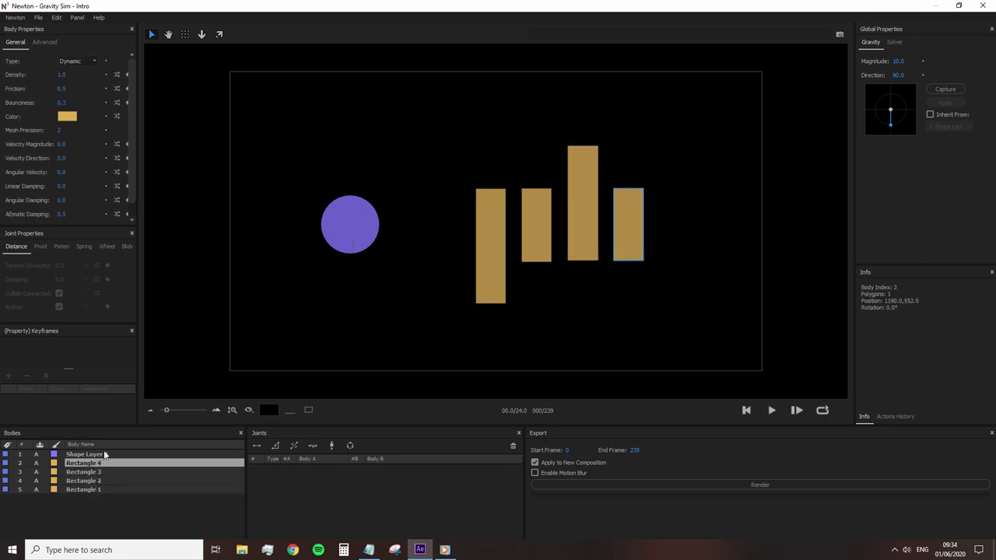
{"action": "left_click", "coordinate": [105, 454]}
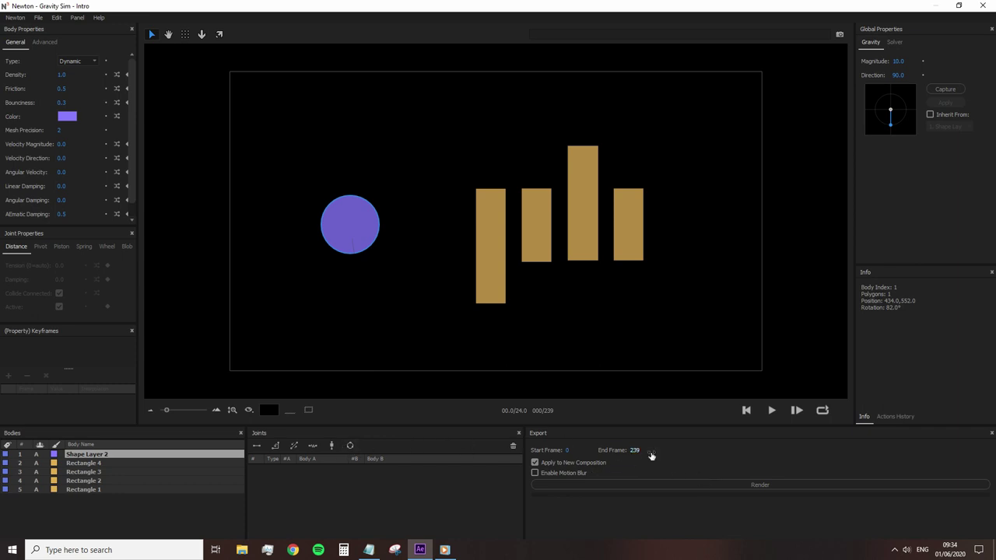
{"action": "left_click", "coordinate": [44, 42]}
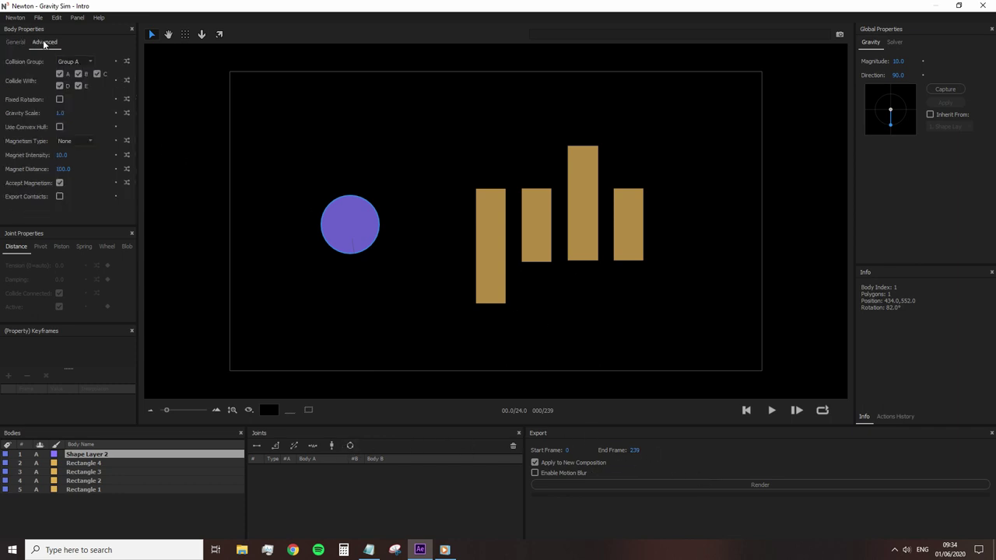
{"action": "left_click", "coordinate": [11, 44]}
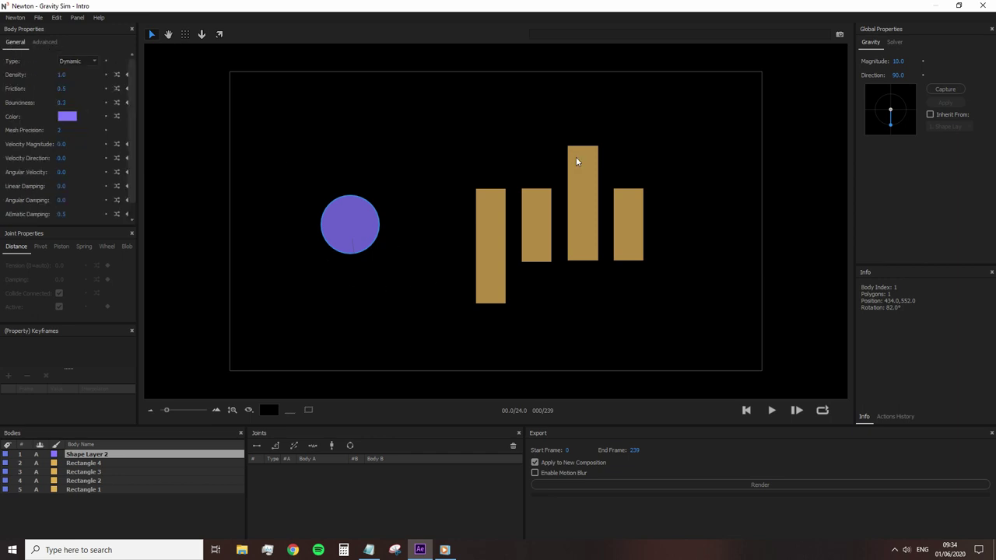
- Test the simulation at several gravity strengths, settling on a Global Gravity Magnitude of 7.7
{"action": "left_click", "coordinate": [769, 412]}
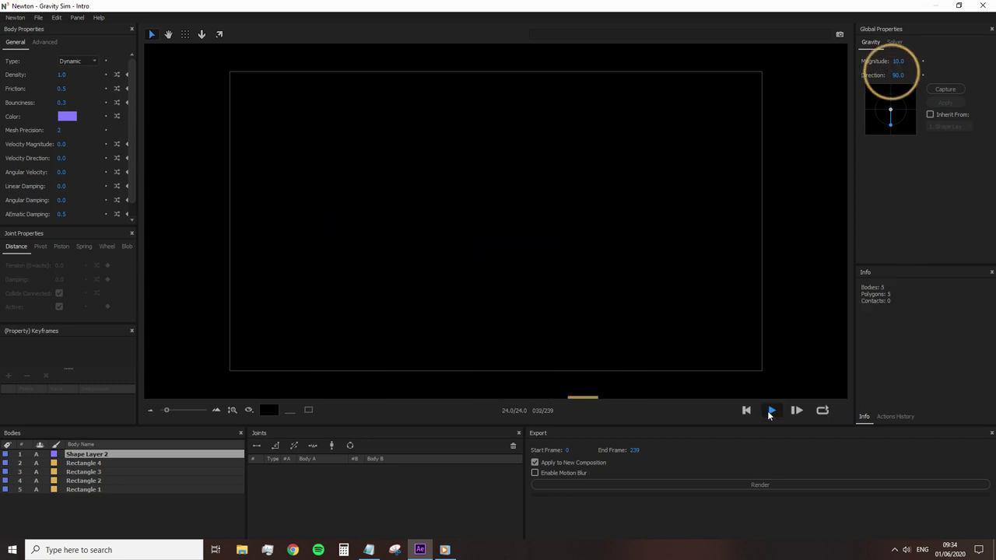
{"action": "left_click", "coordinate": [746, 410]}
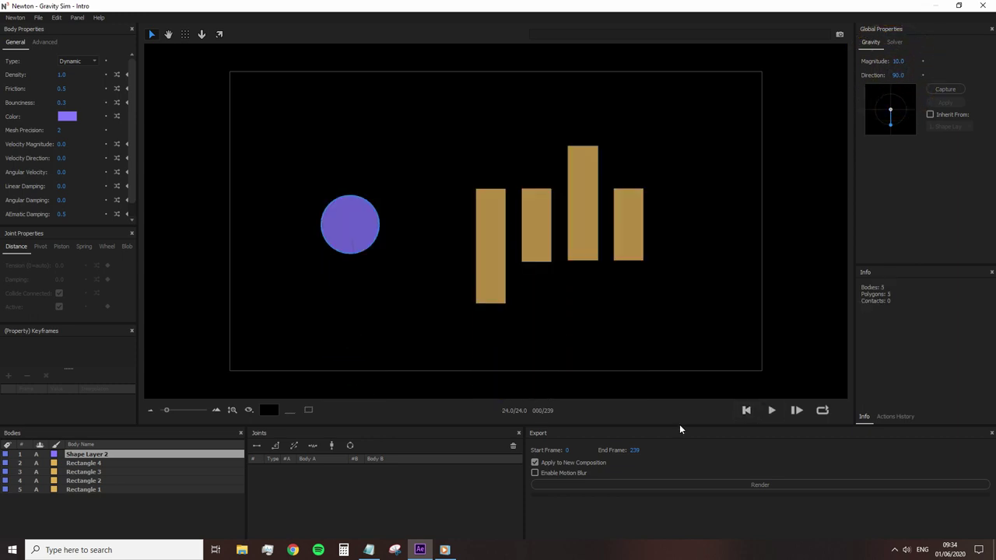
{"action": "left_click", "coordinate": [784, 413]}
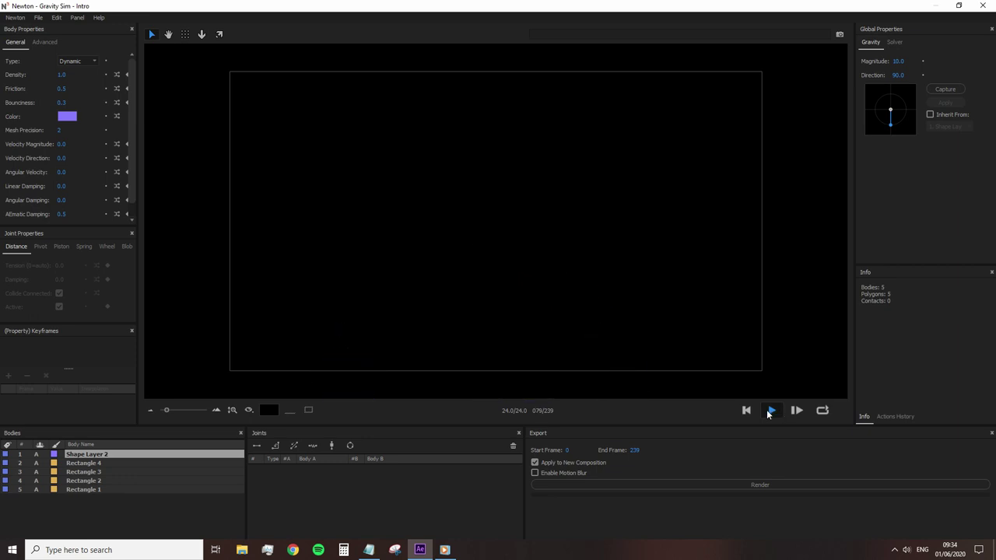
{"action": "left_click", "coordinate": [746, 410]}
{"action": "left_click_drag", "start_coordinate": [897, 62], "coordinate": [885, 67]}
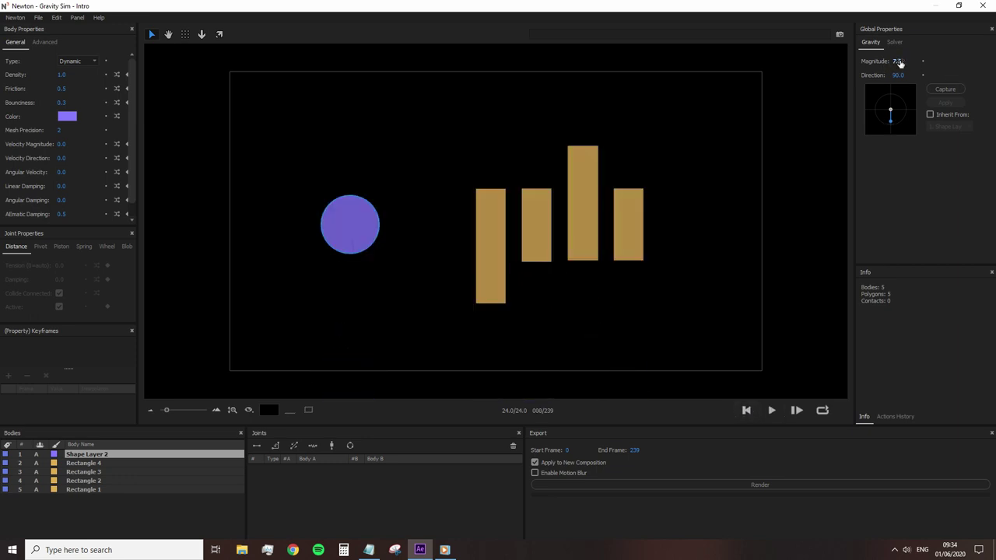
{"action": "left_click", "coordinate": [771, 411]}
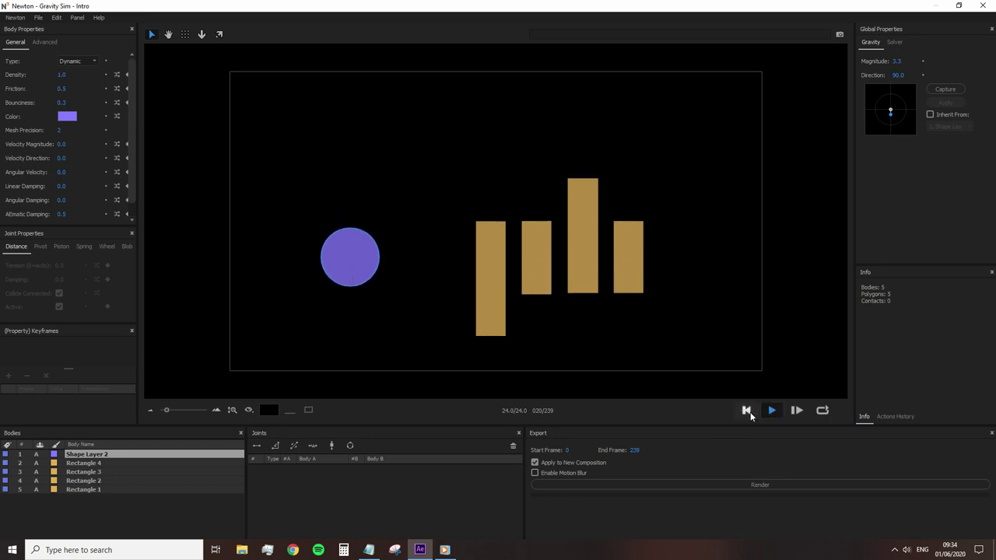
{"action": "left_click", "coordinate": [745, 410]}
{"action": "left_click_drag", "start_coordinate": [911, 60], "coordinate": [862, 70]}
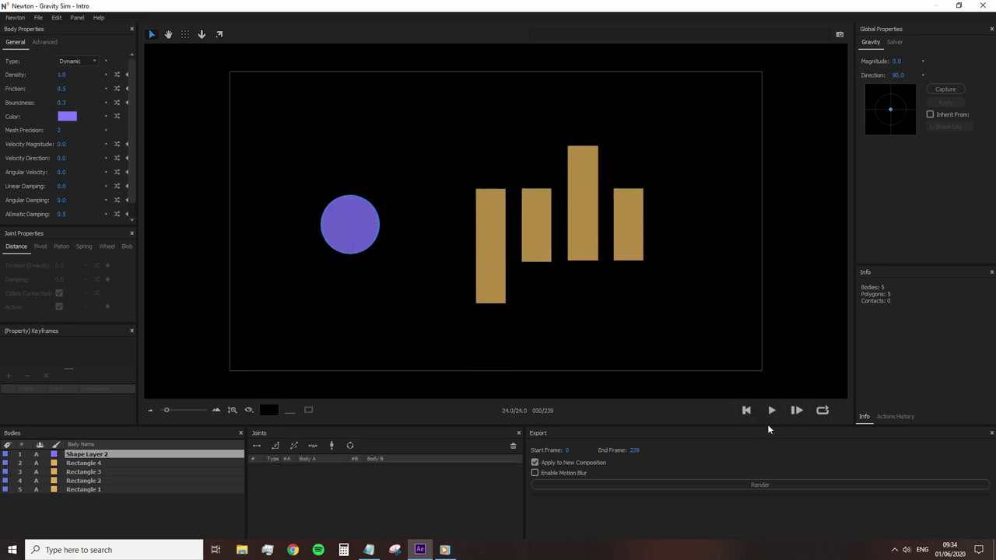
{"action": "left_click", "coordinate": [771, 411]}
{"action": "left_click", "coordinate": [746, 410]}
{"action": "left_click_drag", "start_coordinate": [899, 70], "coordinate": [933, 70]}
{"action": "left_click", "coordinate": [771, 410]}
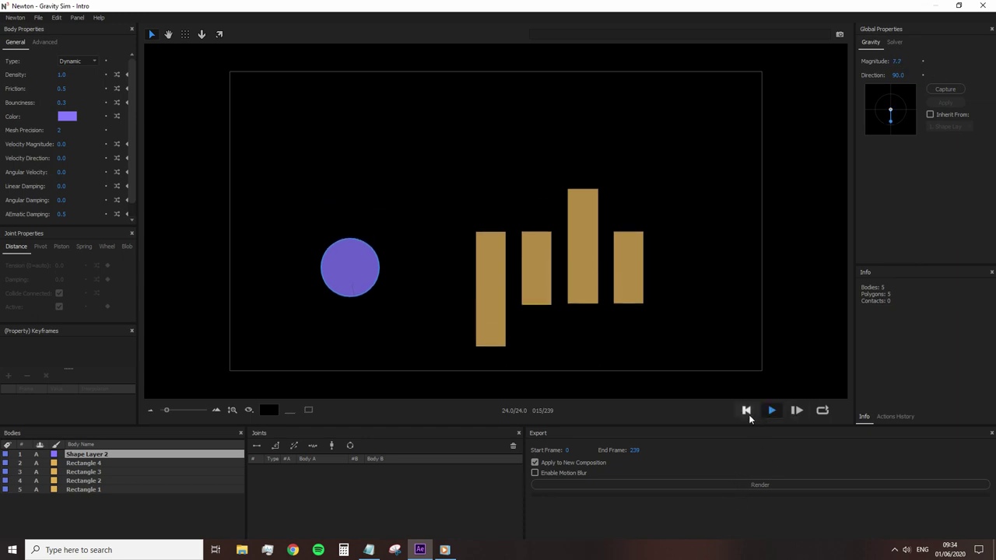
{"action": "left_click", "coordinate": [747, 412]}
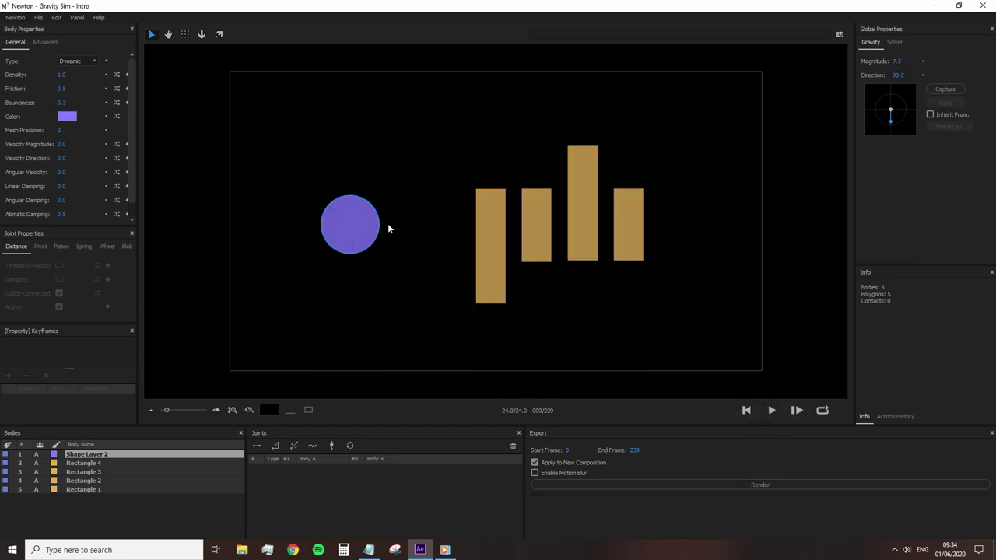
- Try the circle above the bars, then move its starting position below the four bars
{"action": "left_click", "coordinate": [443, 251]}
{"action": "left_click", "coordinate": [492, 230]}
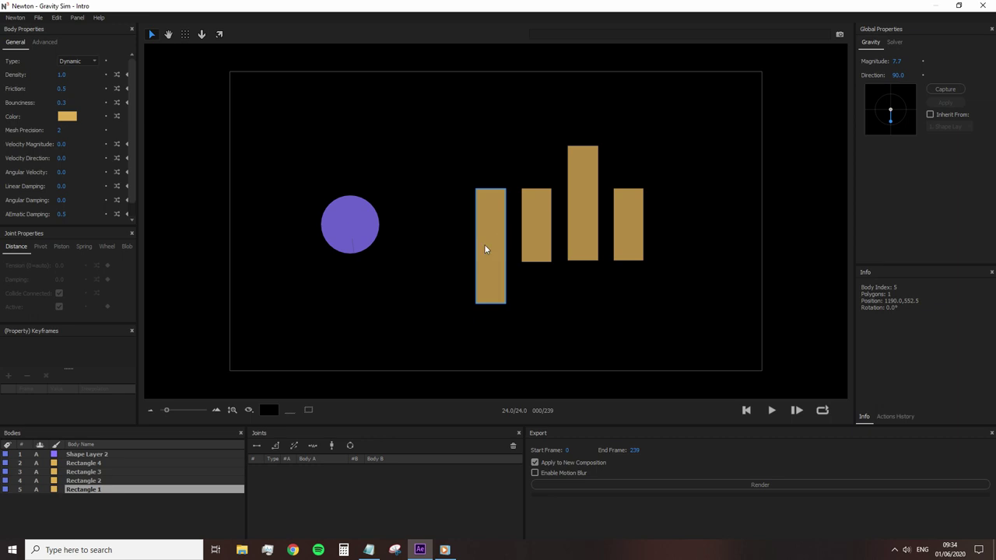
{"action": "left_click", "coordinate": [365, 274]}
{"action": "left_click_drag", "start_coordinate": [363, 232], "coordinate": [514, 145]}
{"action": "left_click", "coordinate": [772, 410]}
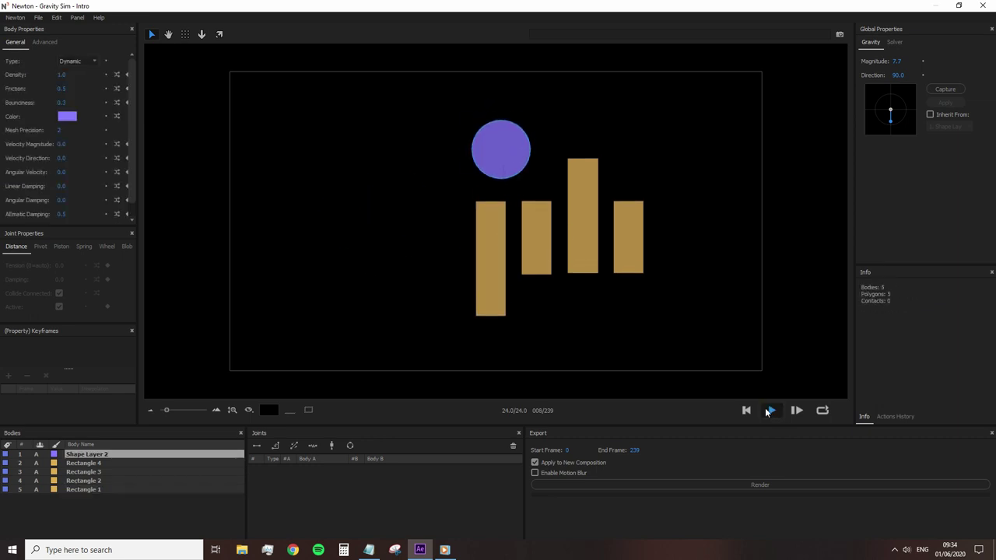
{"action": "left_click", "coordinate": [746, 410]}
{"action": "left_click_drag", "start_coordinate": [514, 142], "coordinate": [587, 317]}
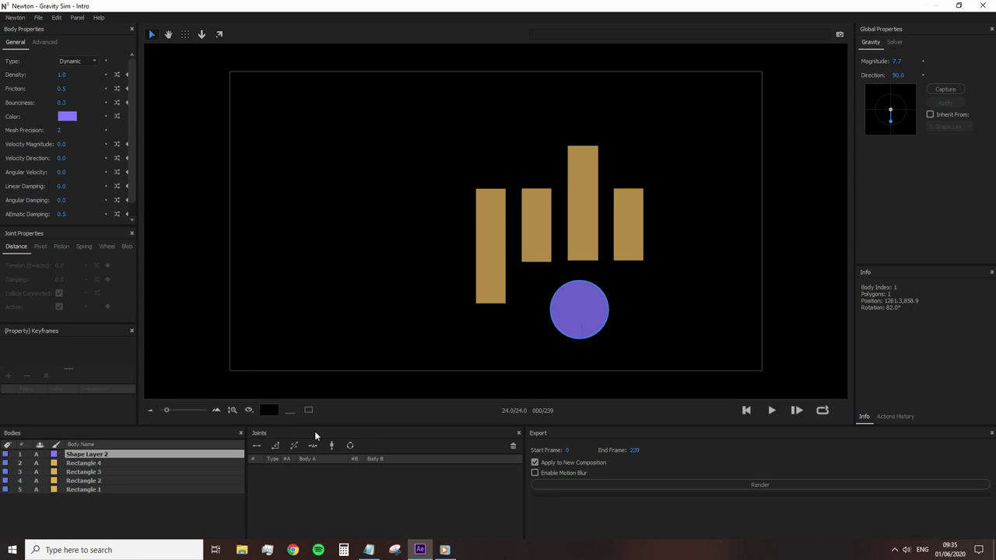
- Add an infinite ground and preview the bodies falling onto it twice
{"action": "left_click", "coordinate": [293, 414]}
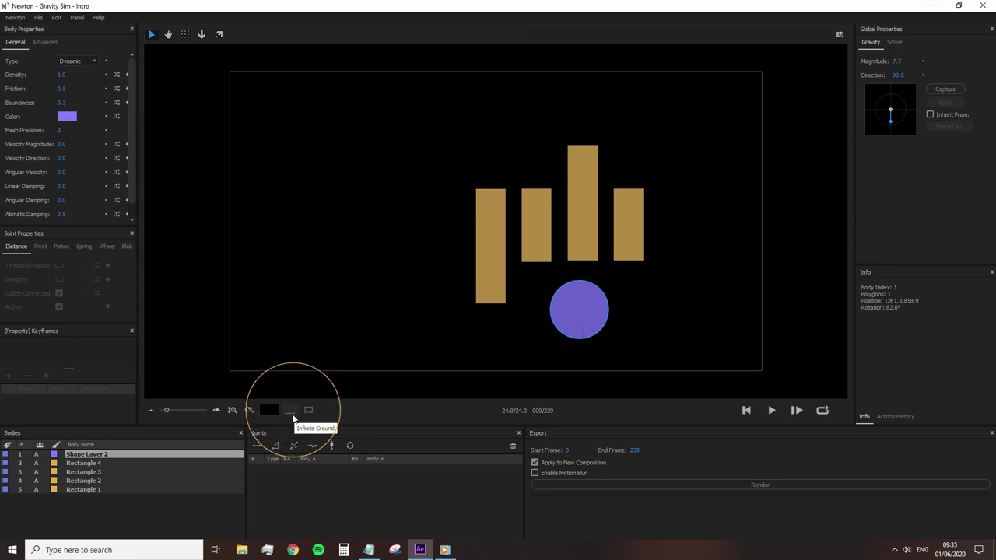
{"action": "left_click", "coordinate": [309, 409]}
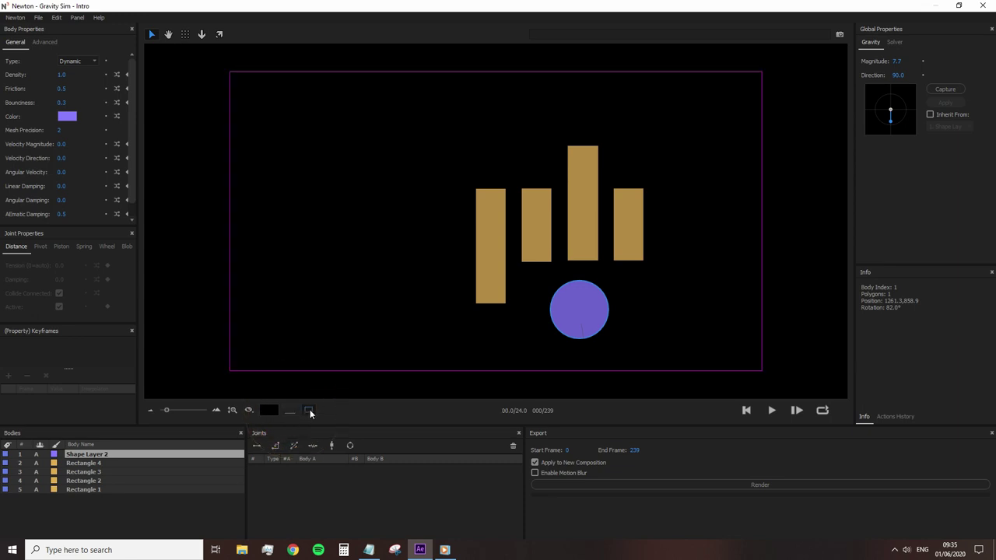
{"action": "left_click", "coordinate": [771, 411]}
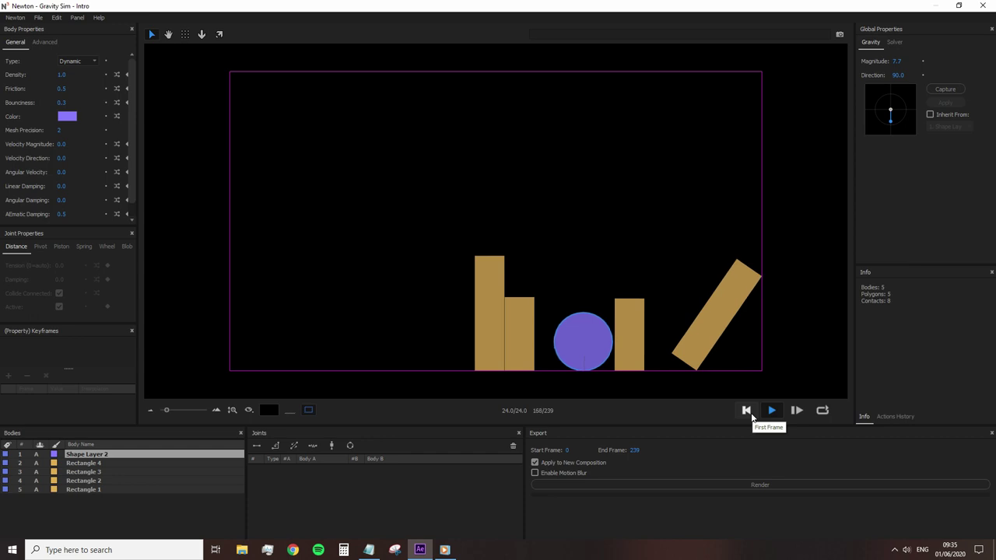
{"action": "left_click", "coordinate": [750, 413]}
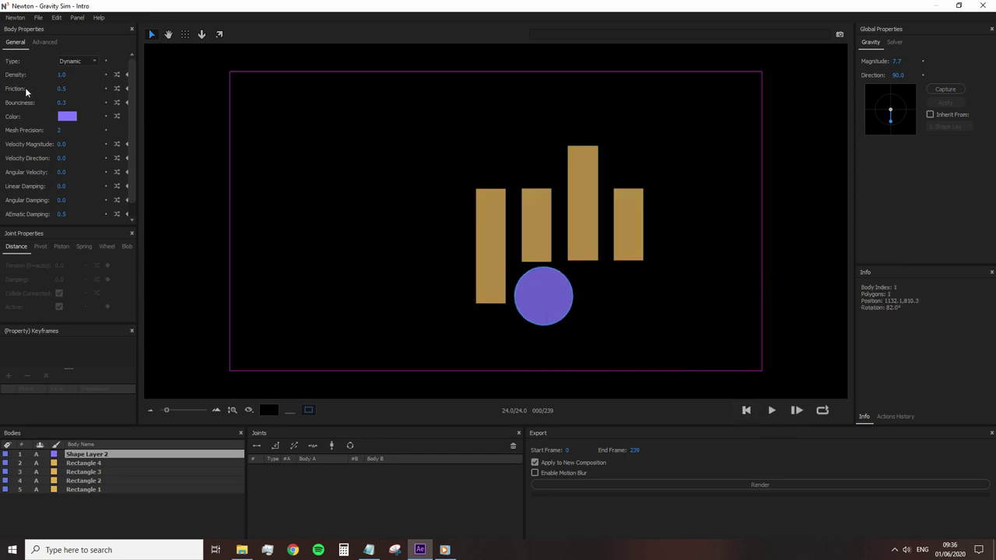
{"action": "left_click", "coordinate": [771, 410]}
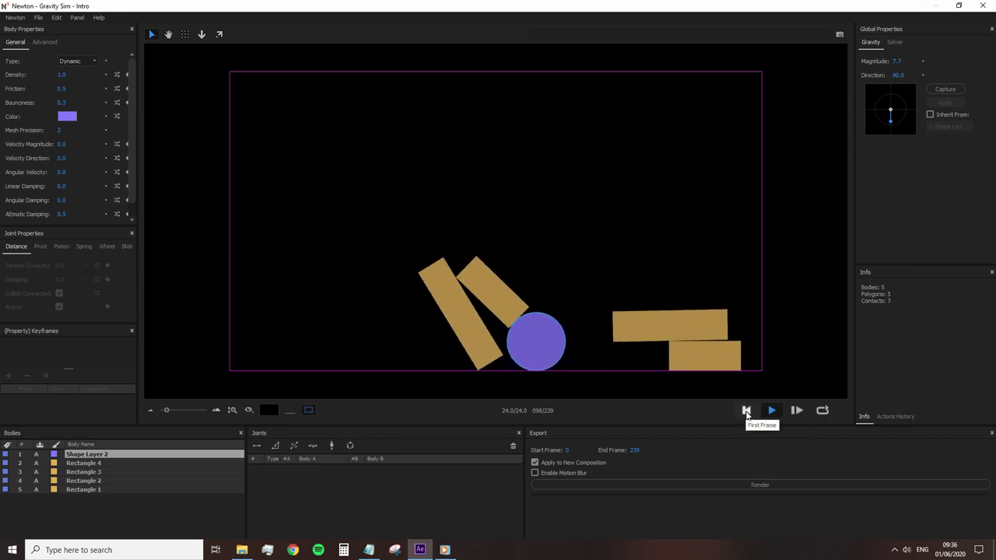
{"action": "left_click", "coordinate": [746, 411]}
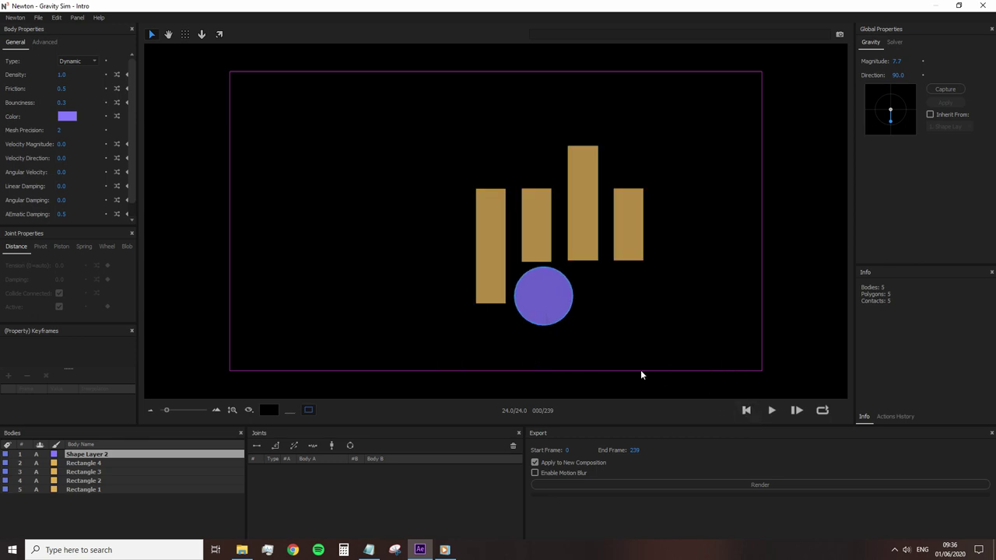
- Keep Rectangle 1 as a Dynamic body and close Newton to return to After Effects
{"action": "left_click", "coordinate": [490, 278]}
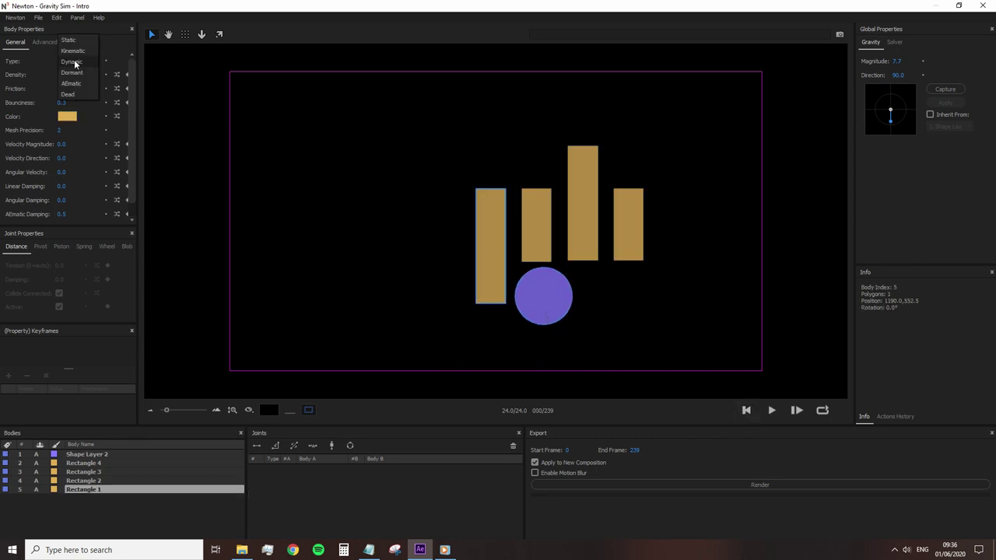
{"action": "left_click", "coordinate": [72, 61]}
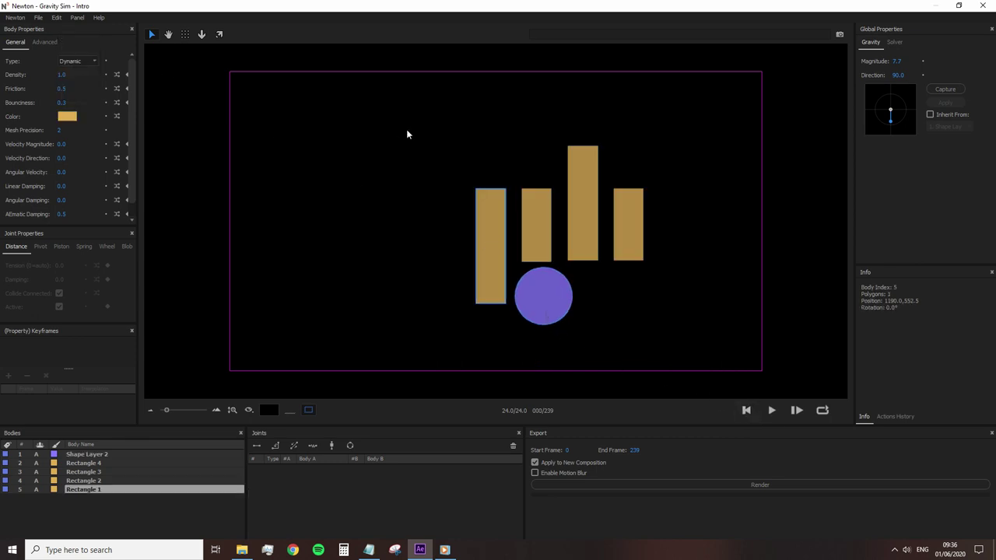
{"action": "left_click", "coordinate": [983, 5]}
- Inspect the Density comp's tables and planets by zooming and panning, then launch it in Newton 3
{"action": "left_click", "coordinate": [8, 45]}
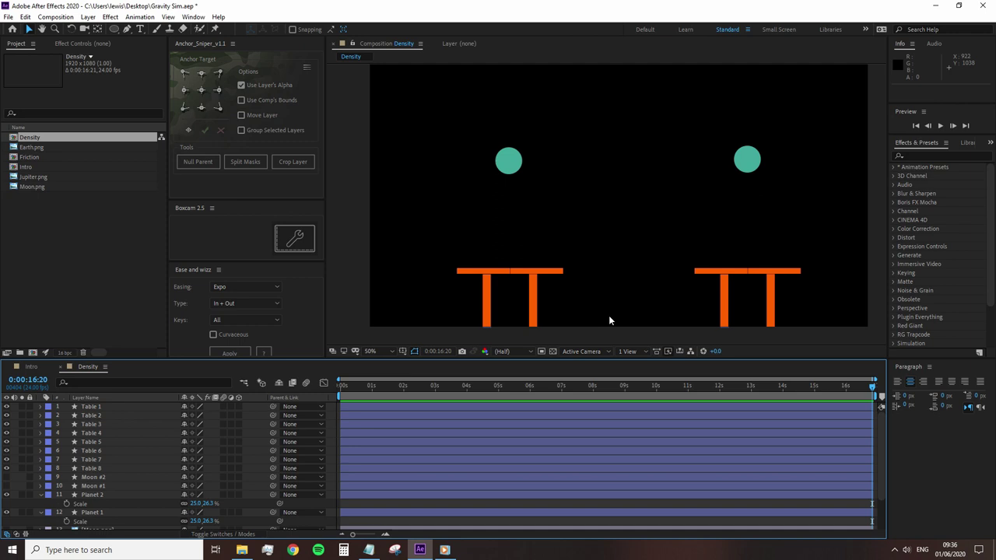
{"action": "scroll", "coordinate": [597, 315], "scroll_direction": "up", "scroll_amount": 3}
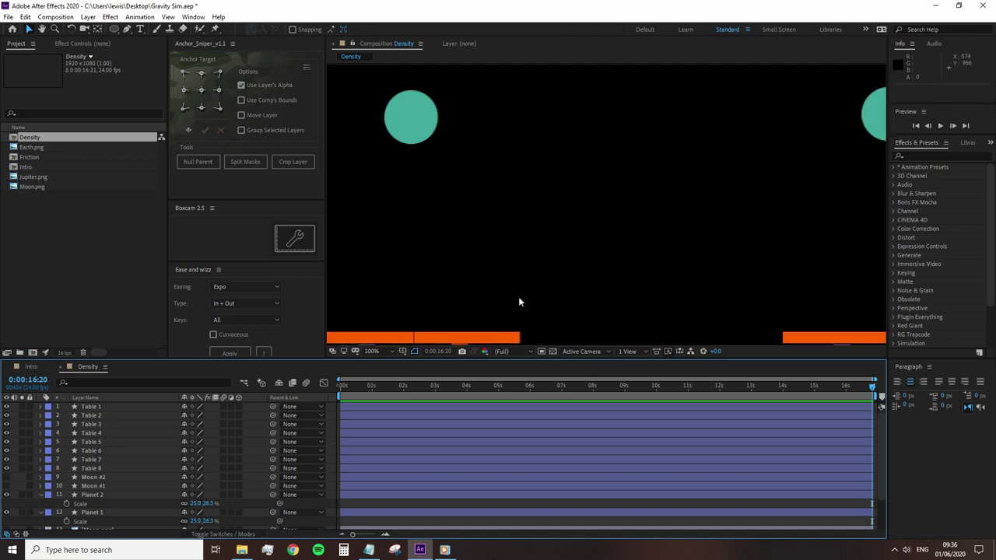
{"action": "key", "text": "h"}
{"action": "scroll", "coordinate": [529, 283], "scroll_direction": "down", "scroll_amount": 2}
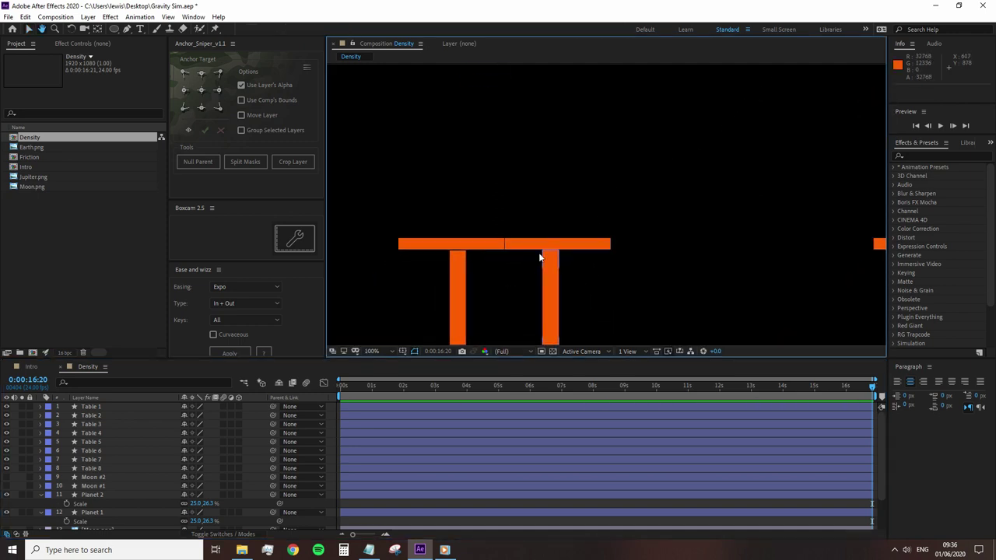
{"action": "key", "text": "v"}
{"action": "scroll", "coordinate": [522, 229], "scroll_direction": "down", "scroll_amount": 1}
{"action": "left_click_drag", "start_coordinate": [672, 219], "coordinate": [594, 275]}
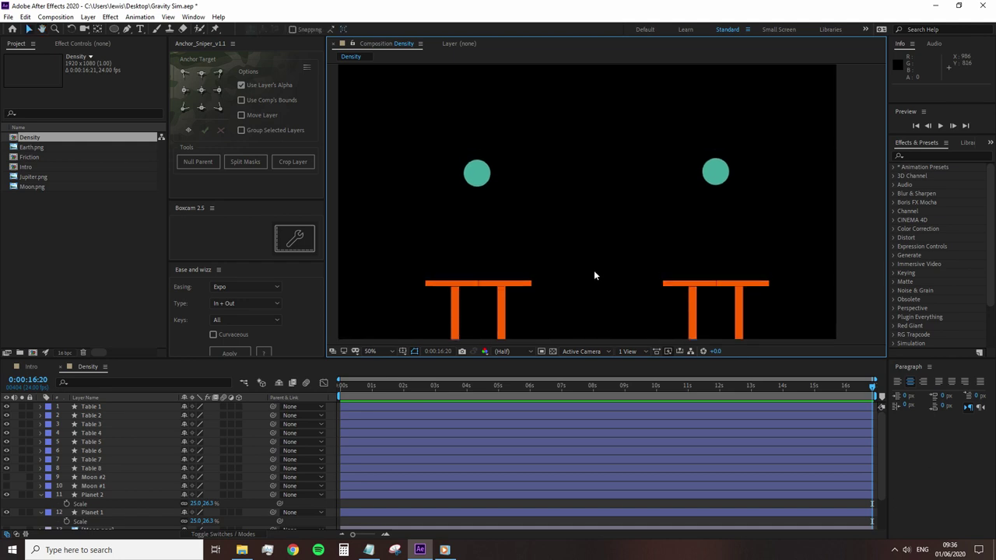
{"action": "left_click", "coordinate": [55, 17]}
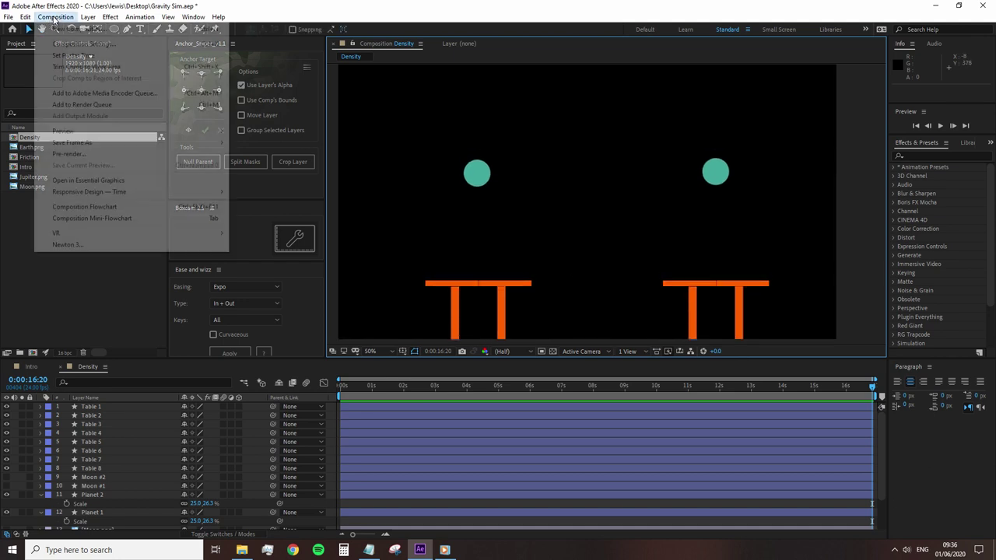
{"action": "left_click", "coordinate": [63, 246]}
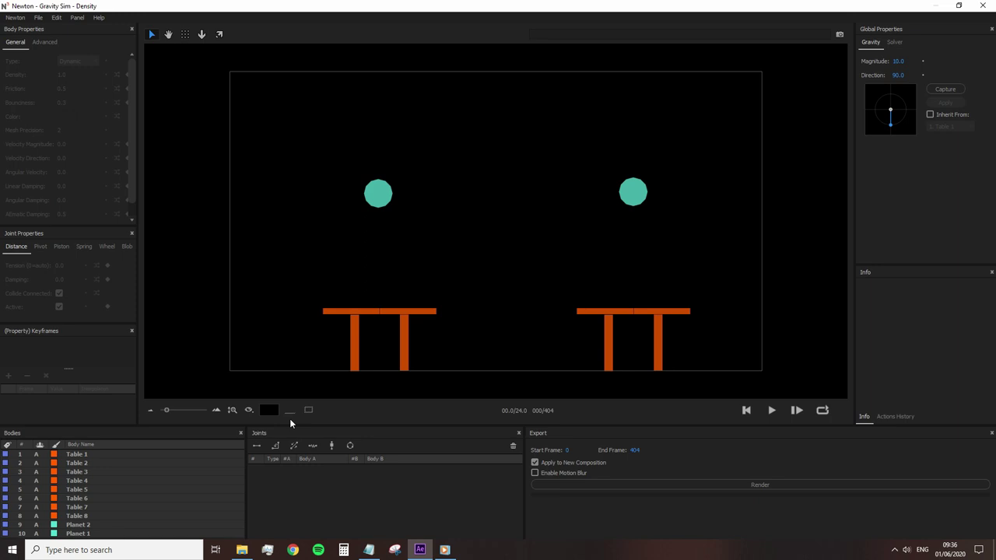
- Select then deselect Planet 1, and marquee-select all eight table bodies
{"action": "left_click", "coordinate": [373, 205]}
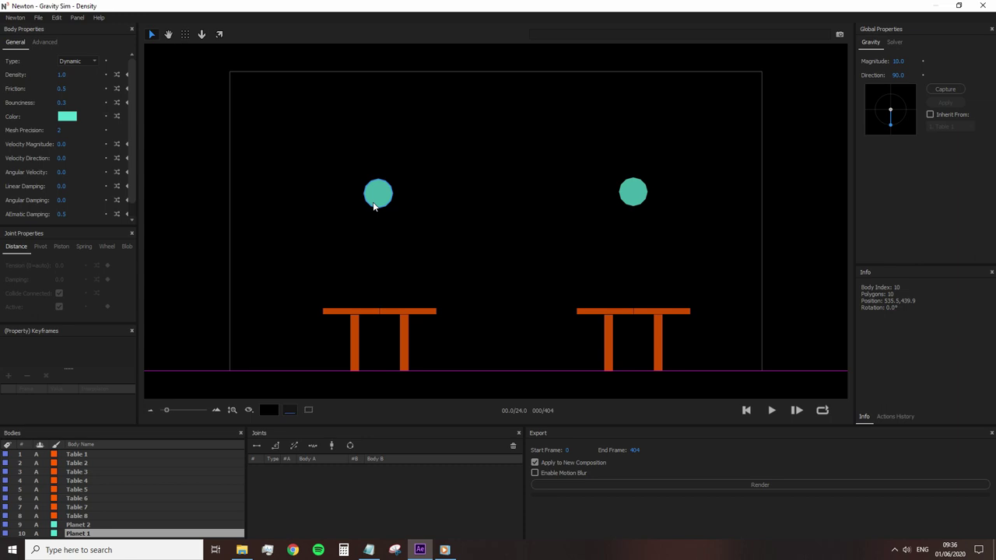
{"action": "left_click", "coordinate": [362, 230]}
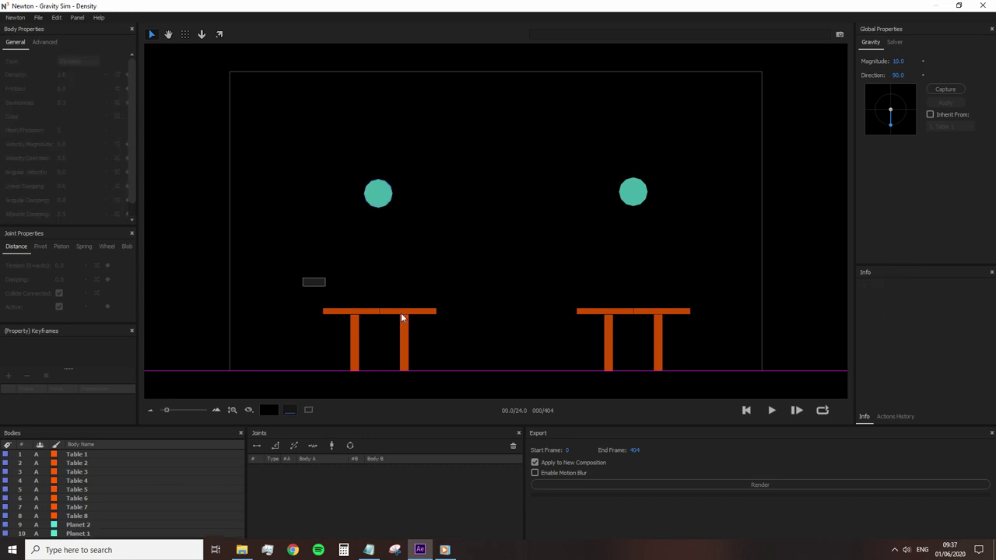
{"action": "left_click_drag", "start_coordinate": [400, 312], "coordinate": [693, 367]}
- Set the eight tables' body type to Dead and move both planets toward the lower centre
{"action": "left_click", "coordinate": [81, 62]}
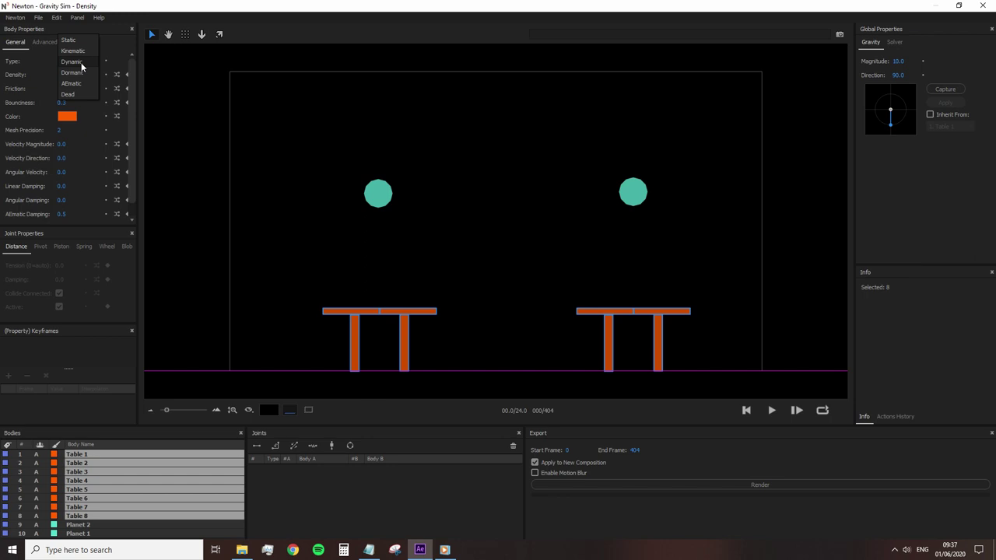
{"action": "left_click", "coordinate": [70, 37]}
{"action": "left_click", "coordinate": [283, 222]}
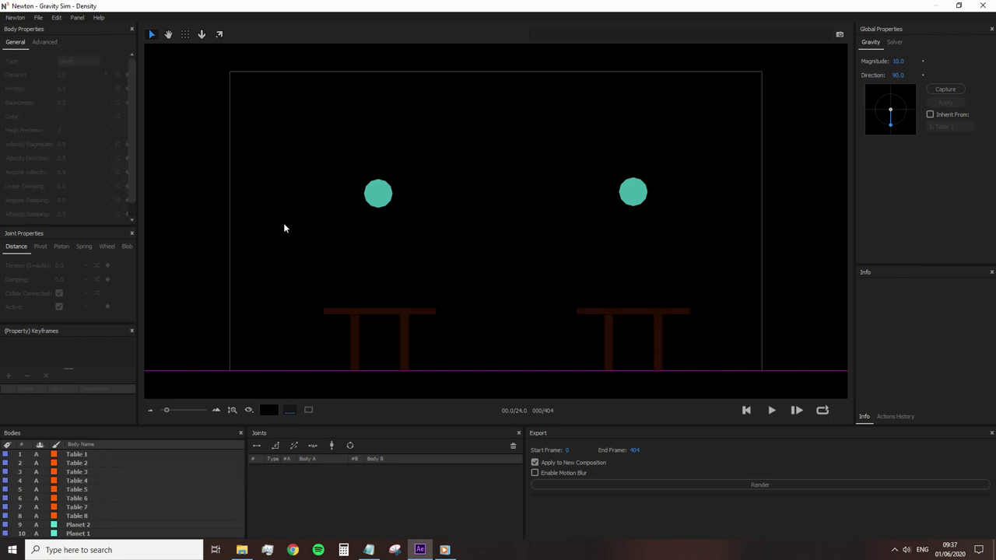
{"action": "left_click_drag", "start_coordinate": [385, 196], "coordinate": [475, 331]}
{"action": "left_click_drag", "start_coordinate": [633, 191], "coordinate": [484, 294]}
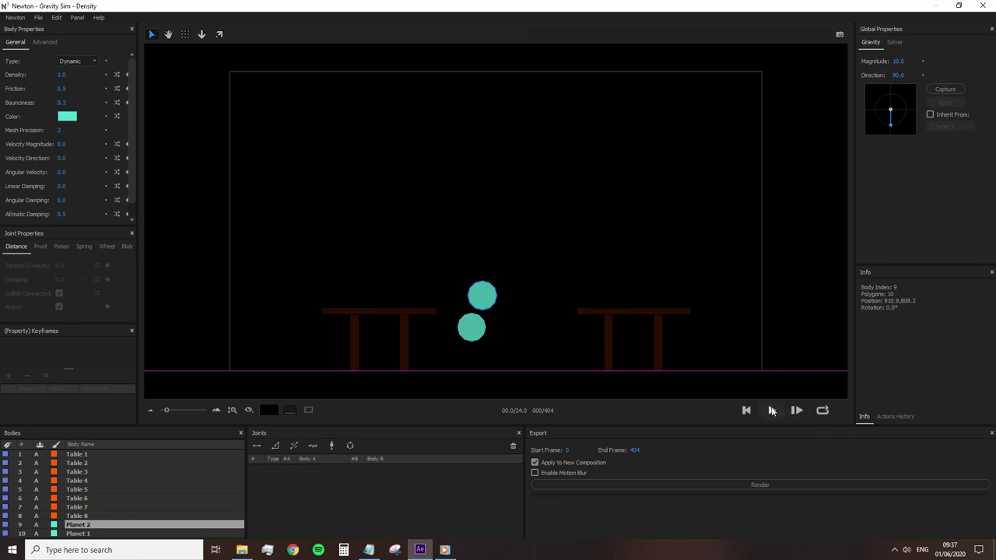
- Preview the drop, then stack Planet 1 below Planet 2 on the right and replay
{"action": "left_click", "coordinate": [771, 410]}
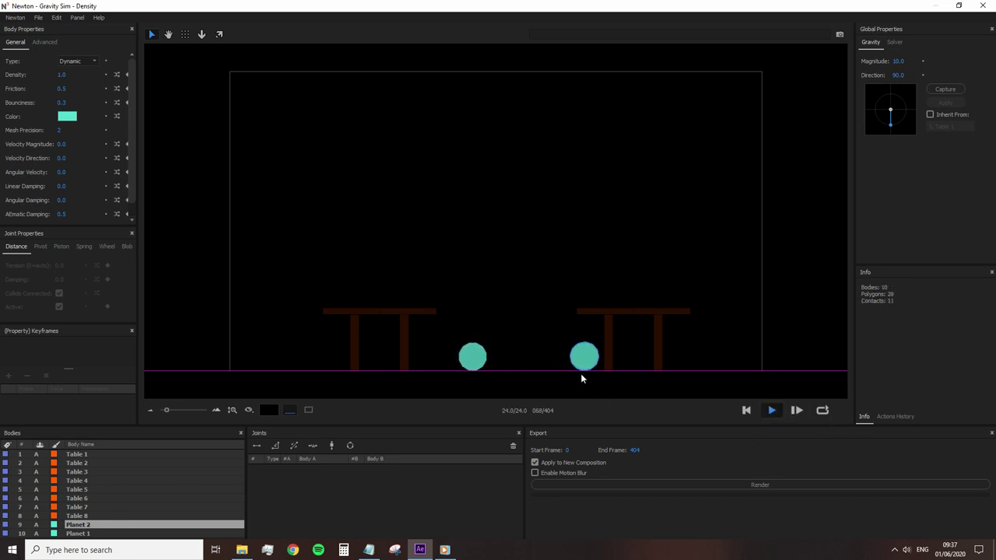
{"action": "left_click", "coordinate": [746, 410]}
{"action": "left_click", "coordinate": [771, 410]}
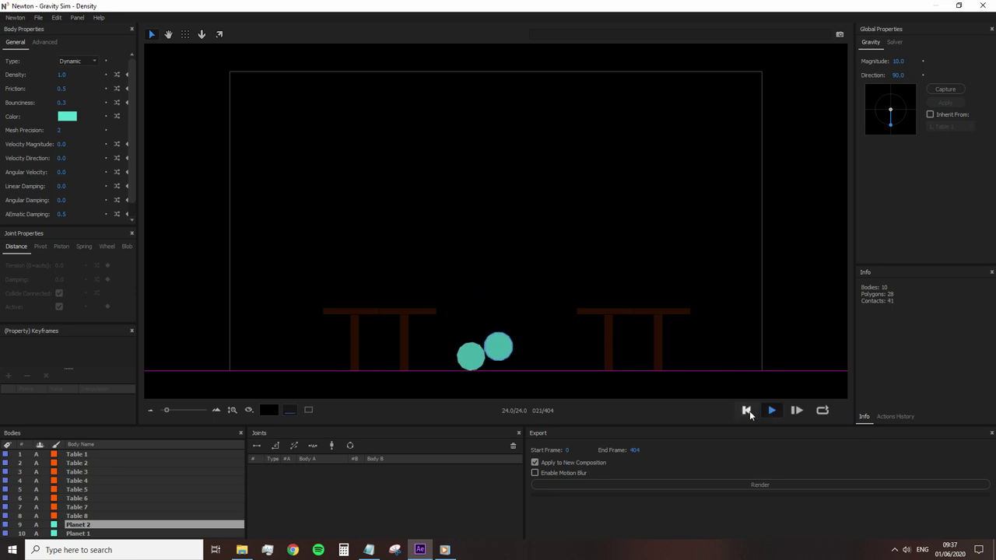
{"action": "left_click", "coordinate": [746, 410]}
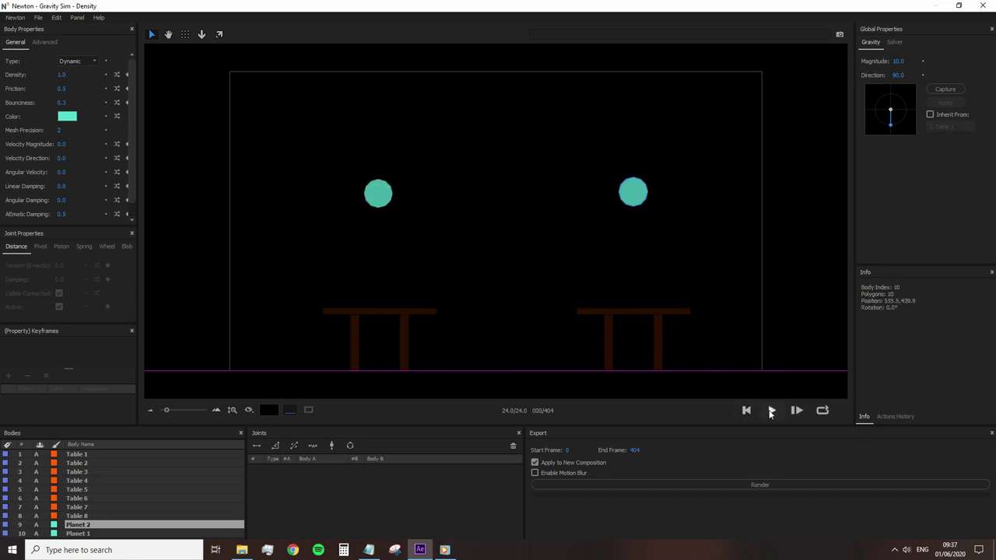
{"action": "left_click", "coordinate": [771, 410]}
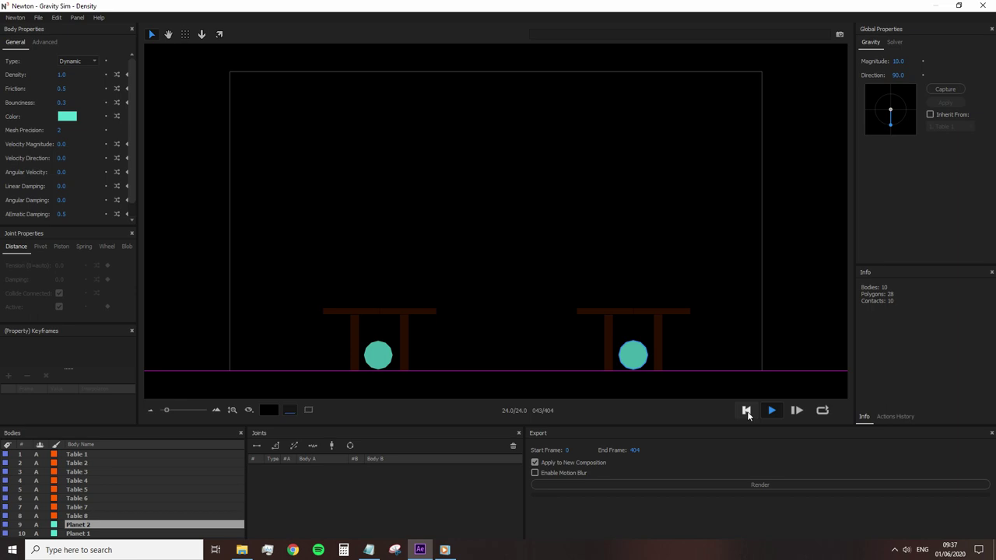
{"action": "left_click", "coordinate": [746, 410]}
{"action": "left_click_drag", "start_coordinate": [380, 195], "coordinate": [636, 225]}
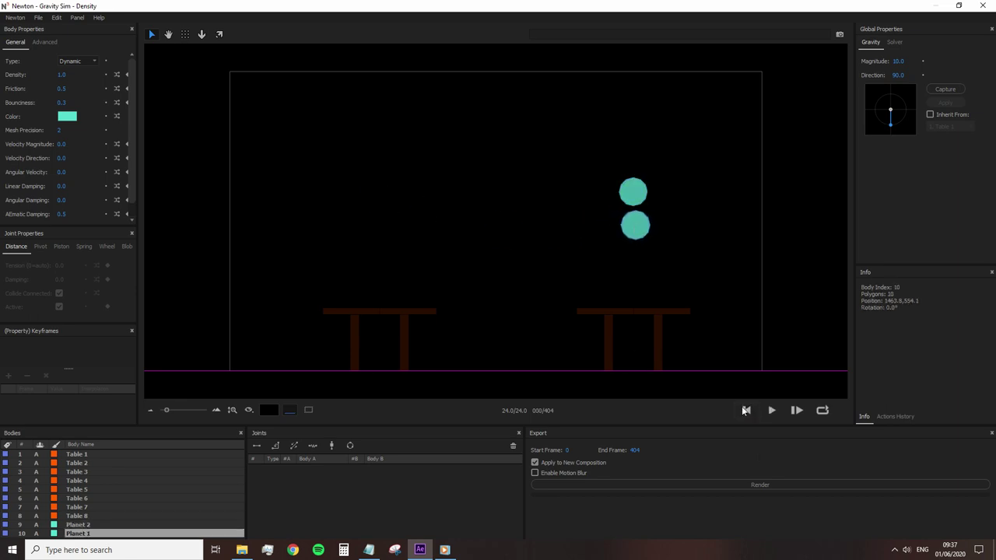
{"action": "left_click", "coordinate": [770, 412]}
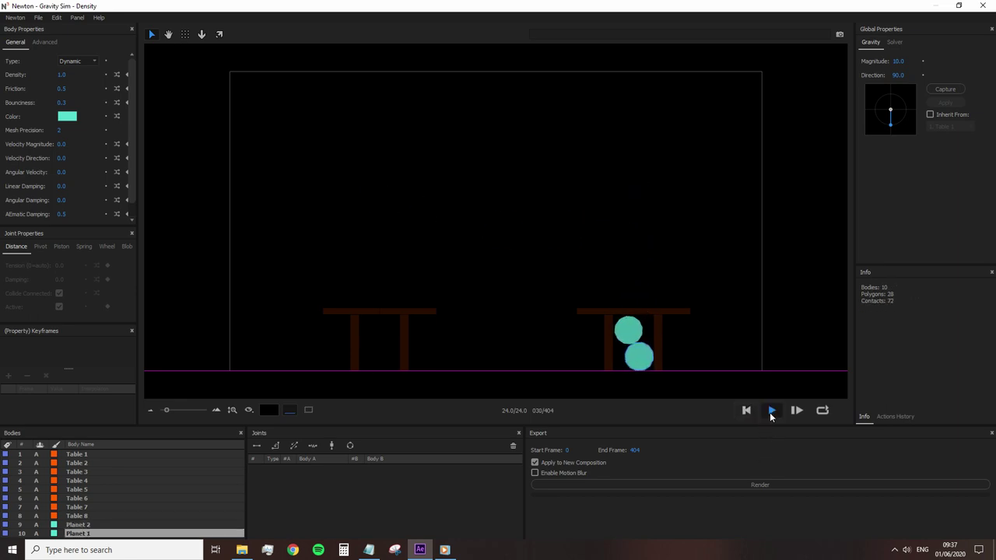
- Set both planets' mesh precision to 6 and preview the balls dropping
{"action": "left_click", "coordinate": [746, 410]}
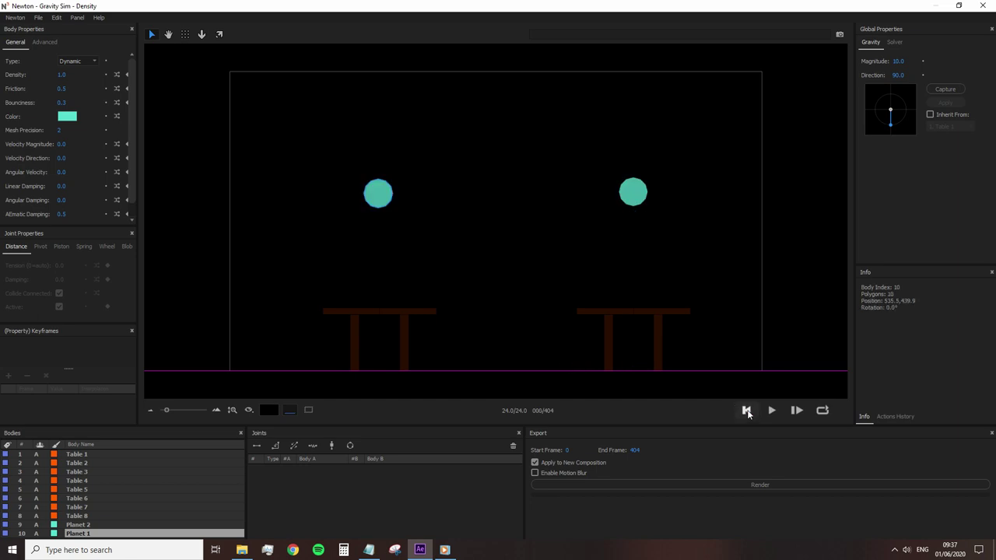
{"action": "left_click_drag", "start_coordinate": [347, 129], "coordinate": [689, 224]}
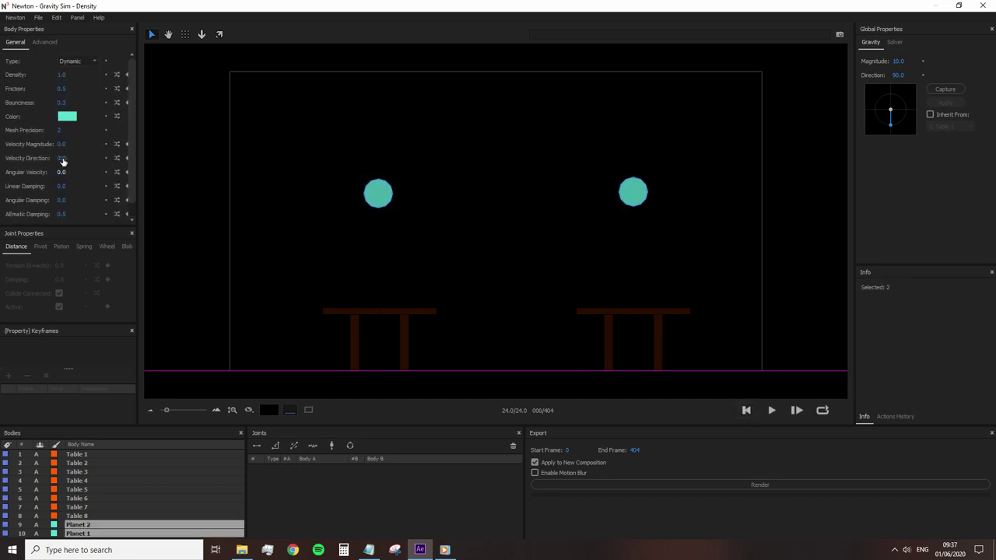
{"action": "left_click_drag", "start_coordinate": [77, 131], "coordinate": [94, 136]}
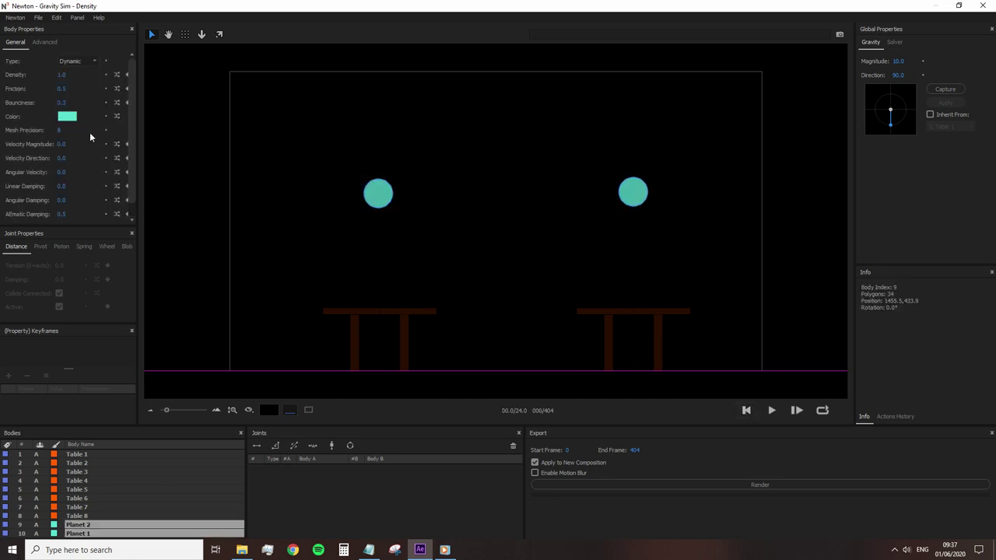
{"action": "left_click", "coordinate": [60, 131]}
{"action": "type", "text": "6"}
{"action": "key", "text": "Return"}
{"action": "left_click", "coordinate": [318, 246]}
{"action": "left_click", "coordinate": [771, 410]}
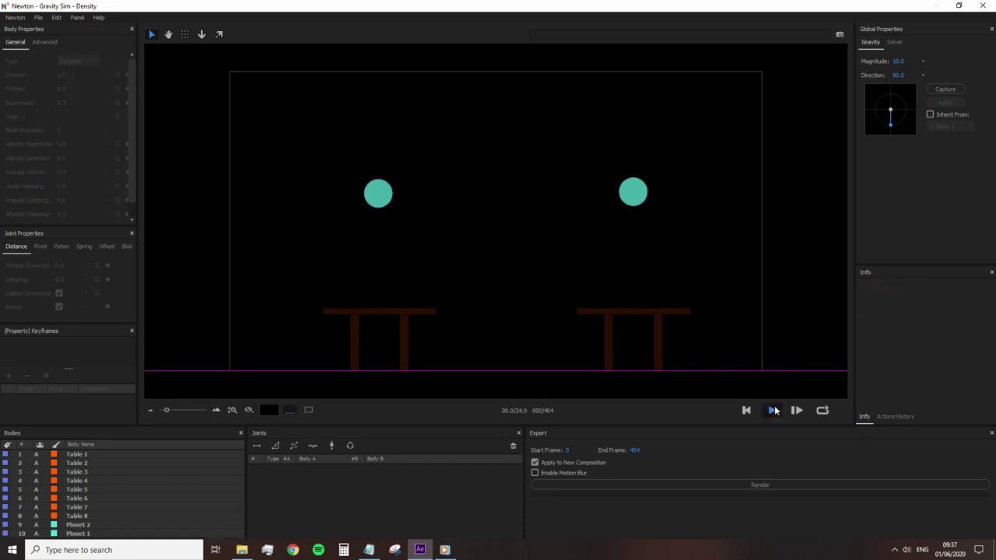
{"action": "left_click", "coordinate": [745, 410]}
- Give the left ball density 0.5 and the right ball density 20
{"action": "left_click", "coordinate": [381, 201]}
{"action": "left_click", "coordinate": [63, 75]}
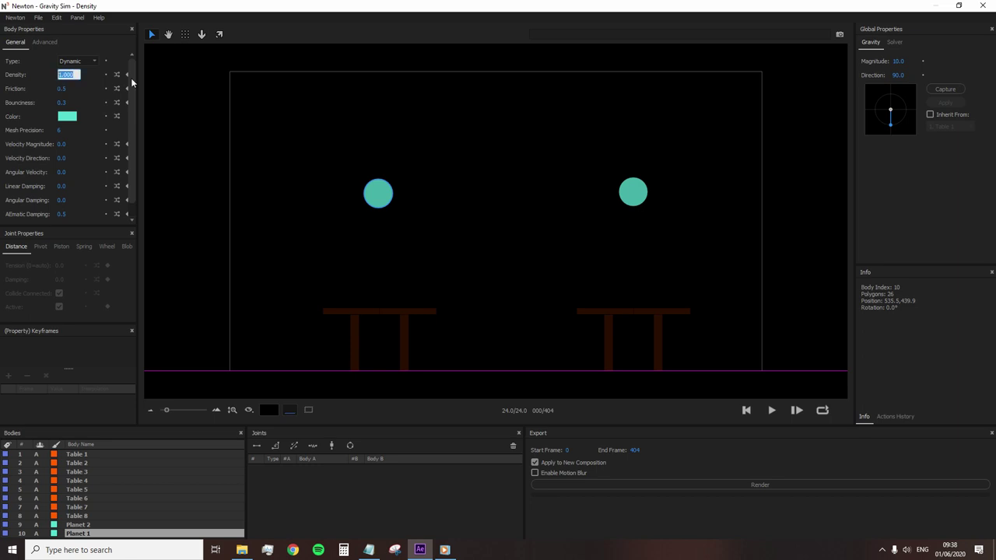
{"action": "type", "text": "0.5"}
{"action": "key", "text": "Return"}
{"action": "left_click", "coordinate": [630, 197]}
{"action": "left_click", "coordinate": [65, 75]}
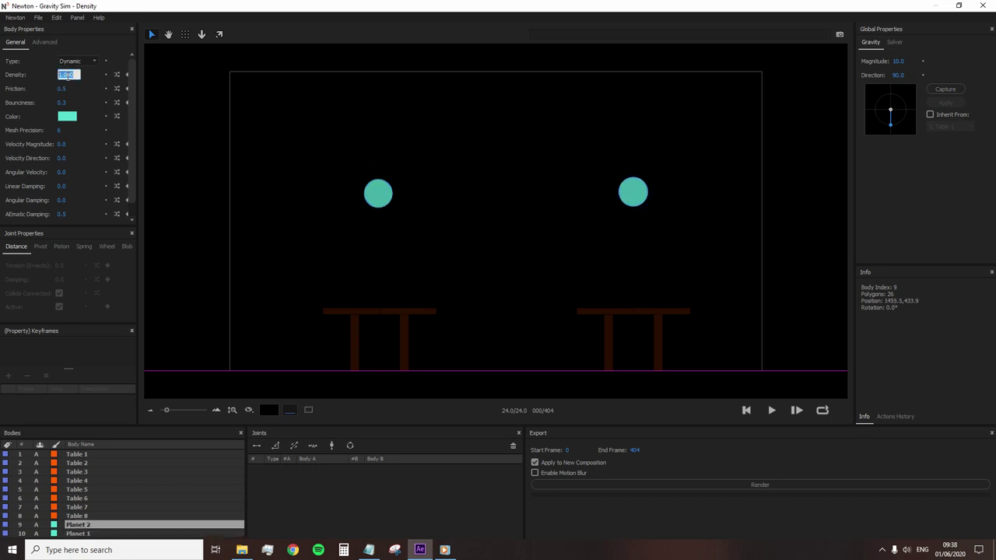
{"action": "type", "text": "20"}
{"action": "key", "text": "Return"}
- Preview the new densities, then set Tables 1–8 to Dynamic body type
{"action": "left_click", "coordinate": [771, 411]}
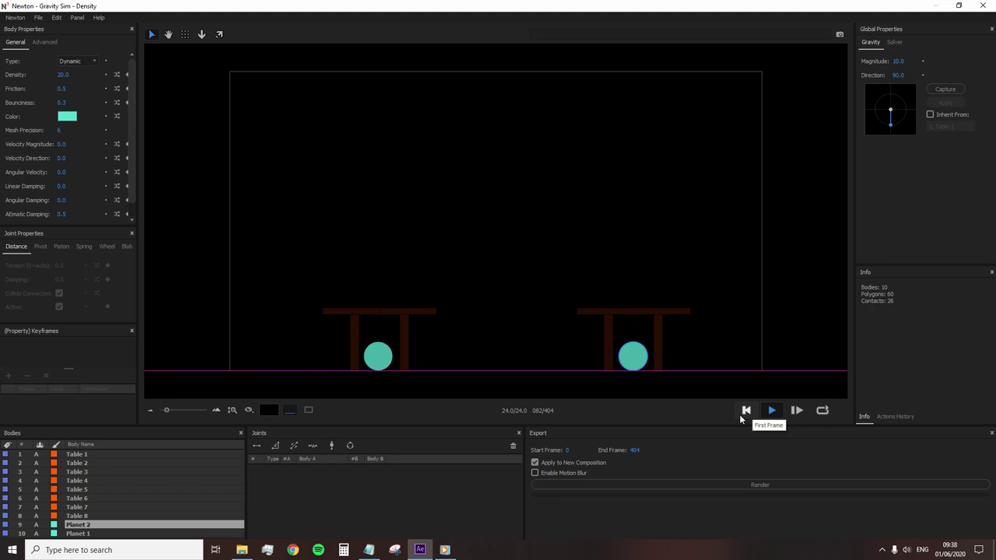
{"action": "left_click", "coordinate": [742, 416]}
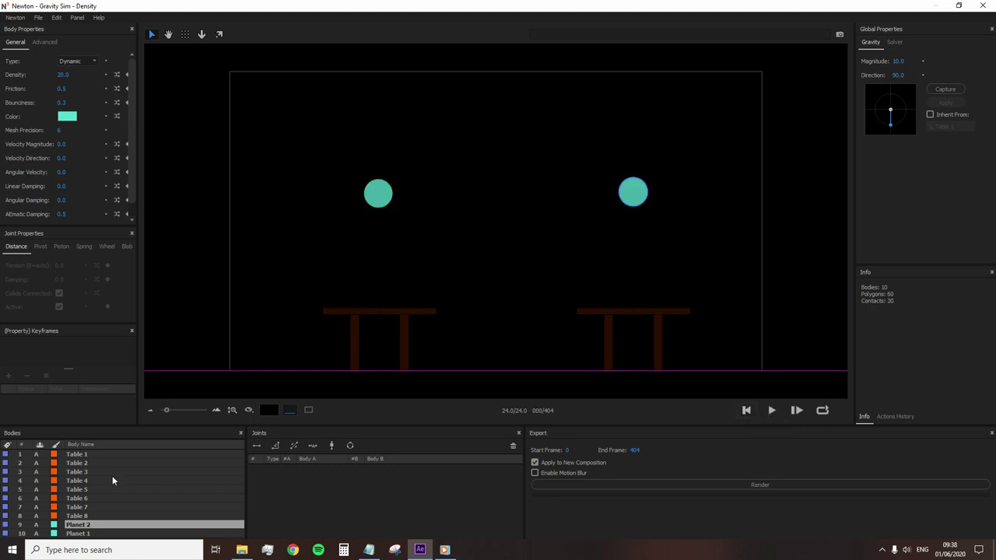
{"action": "left_click", "coordinate": [96, 517]}
{"action": "left_click", "coordinate": [88, 453], "text": "shift"}
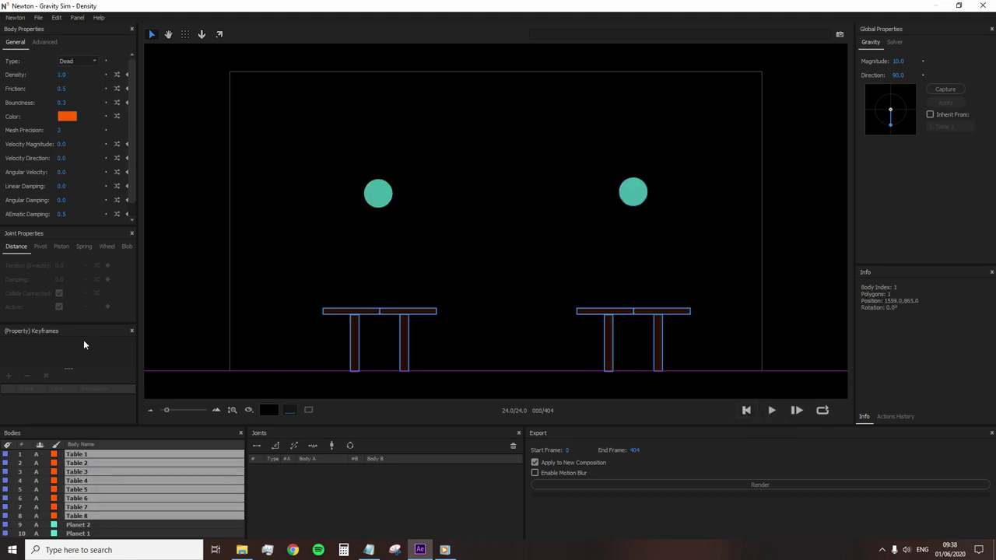
{"action": "left_click", "coordinate": [77, 61]}
{"action": "left_click", "coordinate": [76, 29]}
{"action": "left_click", "coordinate": [223, 105]}
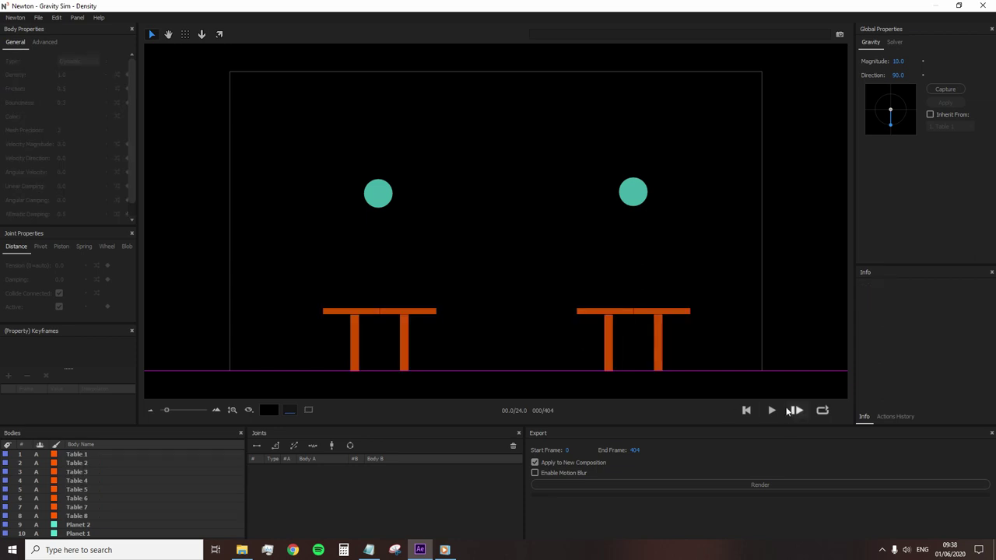
- Replay the simulation with movable tables and enable looped playback
{"action": "left_click", "coordinate": [770, 411]}
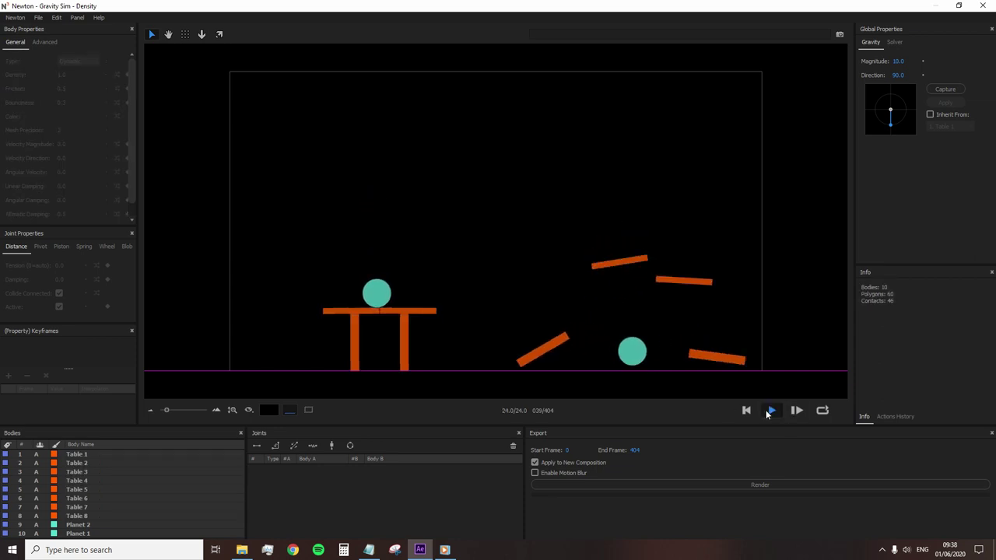
{"action": "left_click", "coordinate": [745, 410]}
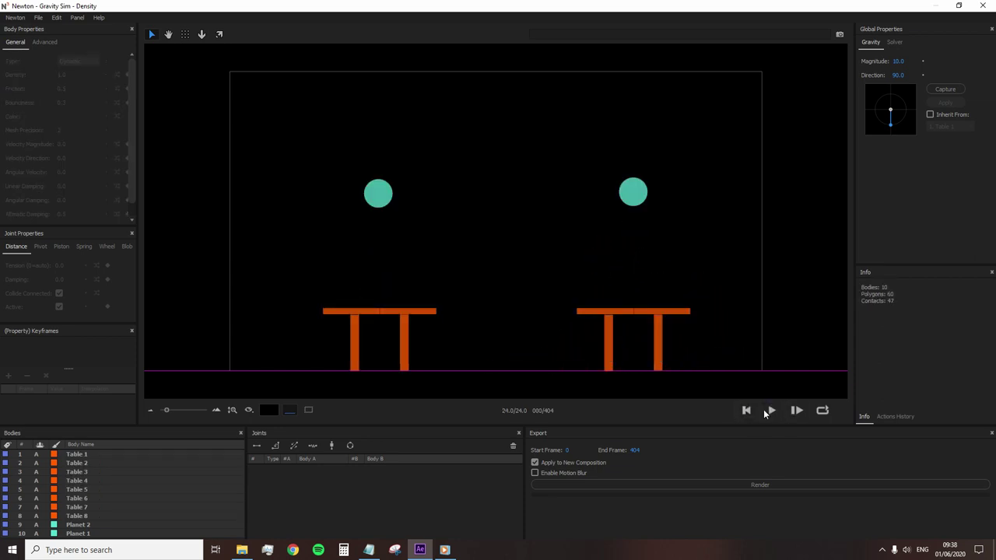
{"action": "left_click", "coordinate": [767, 410]}
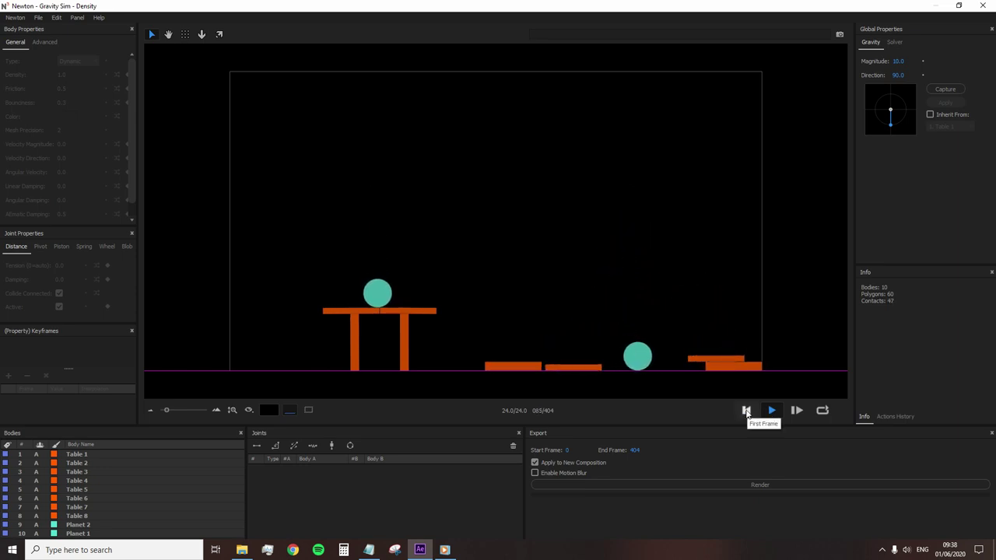
{"action": "left_click", "coordinate": [823, 410]}
{"action": "left_click", "coordinate": [746, 410]}
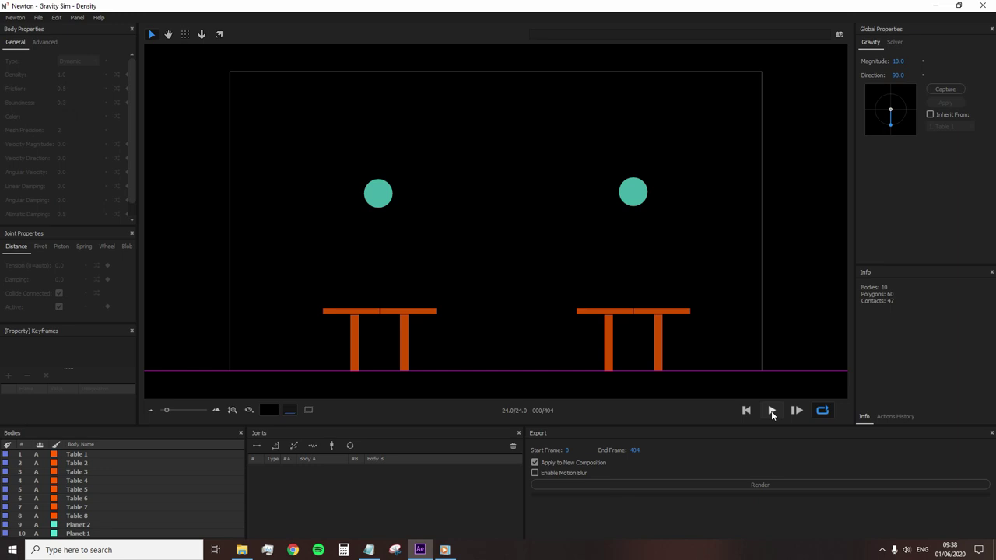
{"action": "left_click", "coordinate": [771, 410]}
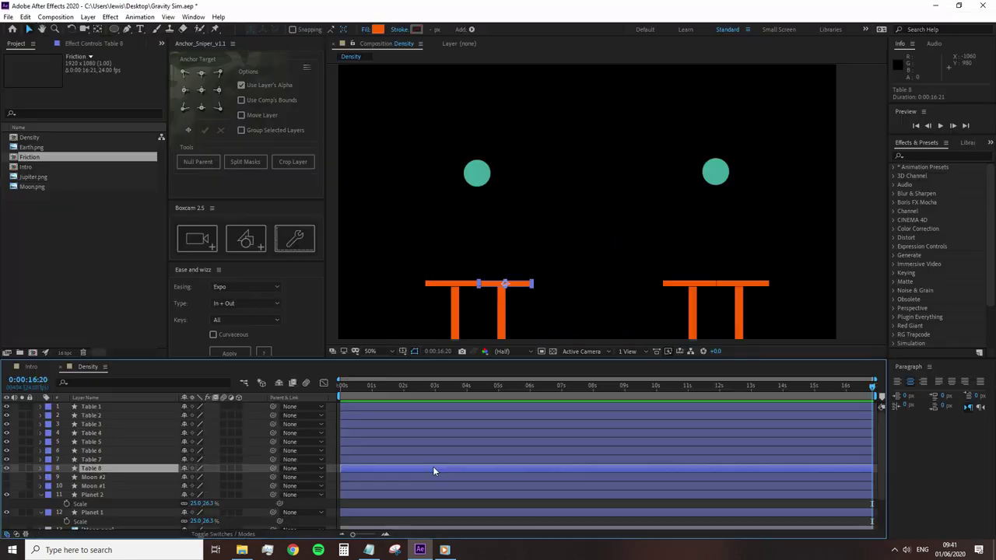
- Open the Friction composition and enlarge the viewer magnification
{"action": "left_click", "coordinate": [96, 268]}
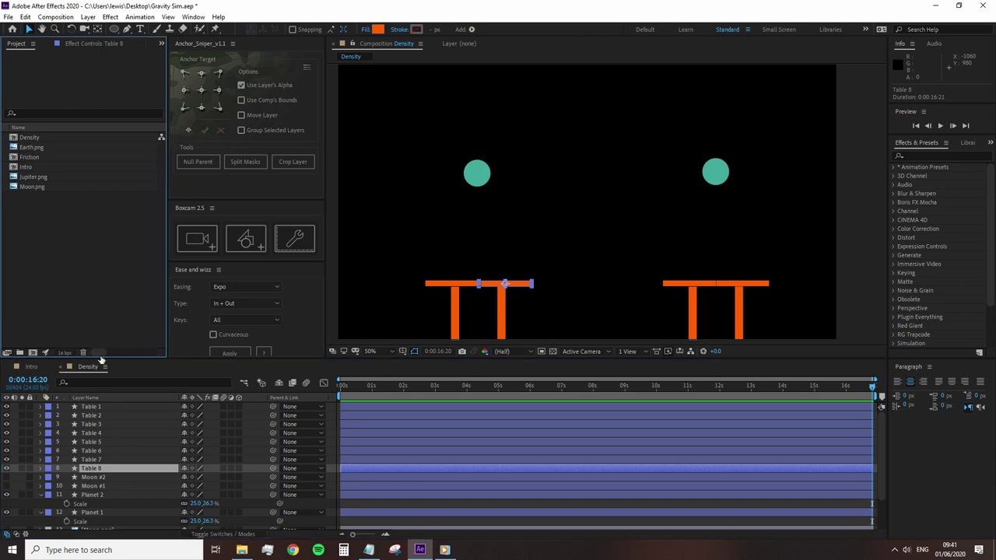
{"action": "double_click", "coordinate": [30, 158]}
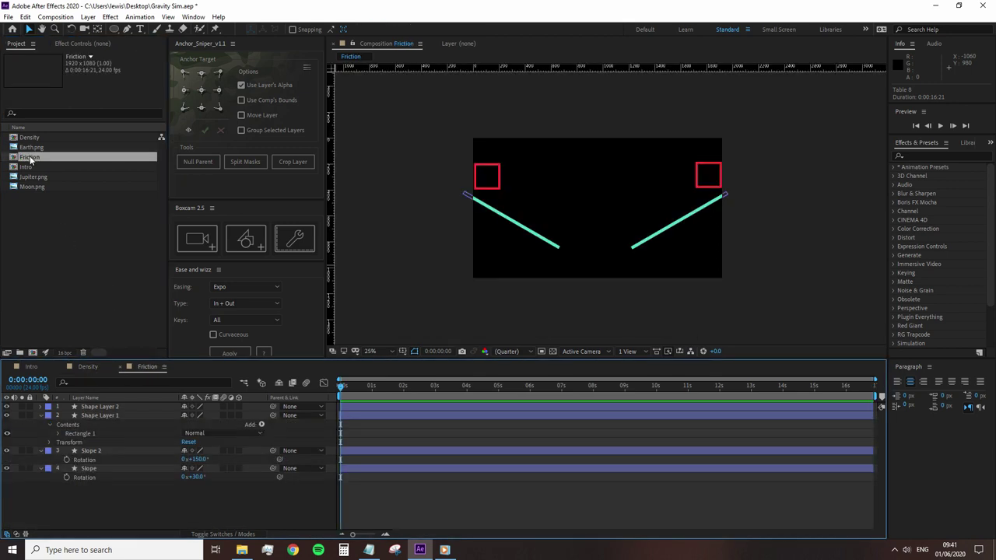
{"action": "scroll", "coordinate": [433, 261], "scroll_direction": "up", "scroll_amount": 2}
{"action": "scroll", "coordinate": [447, 272], "scroll_direction": "down", "scroll_amount": 2}
{"action": "scroll", "coordinate": [483, 269], "scroll_direction": "down", "scroll_amount": 1}
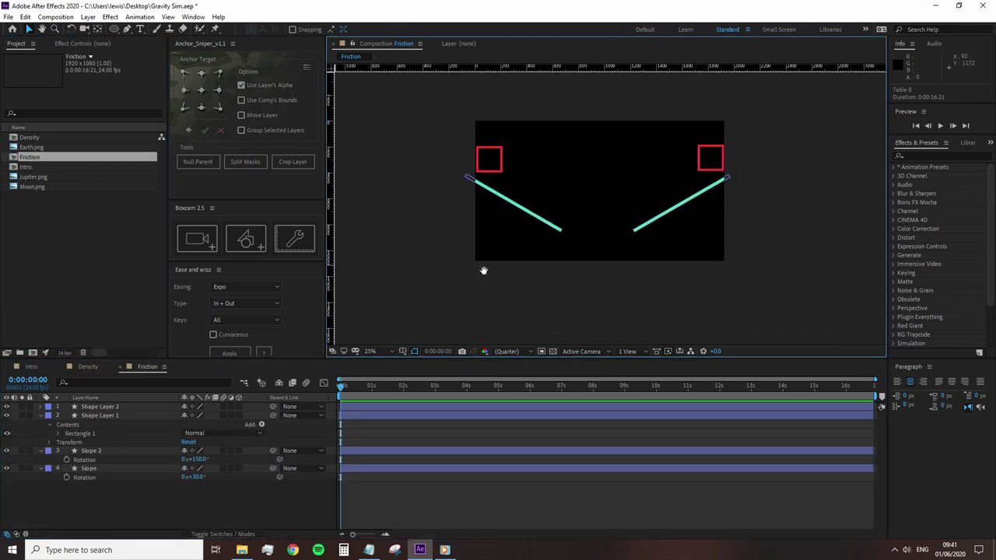
{"action": "scroll", "coordinate": [467, 311], "scroll_direction": "right", "scroll_amount": 1}
{"action": "left_click", "coordinate": [370, 351]}
{"action": "left_click", "coordinate": [391, 183]}
- Launch Newton 3 on the Friction comp via the Composition menu and run the simulation
{"action": "left_click", "coordinate": [55, 16]}
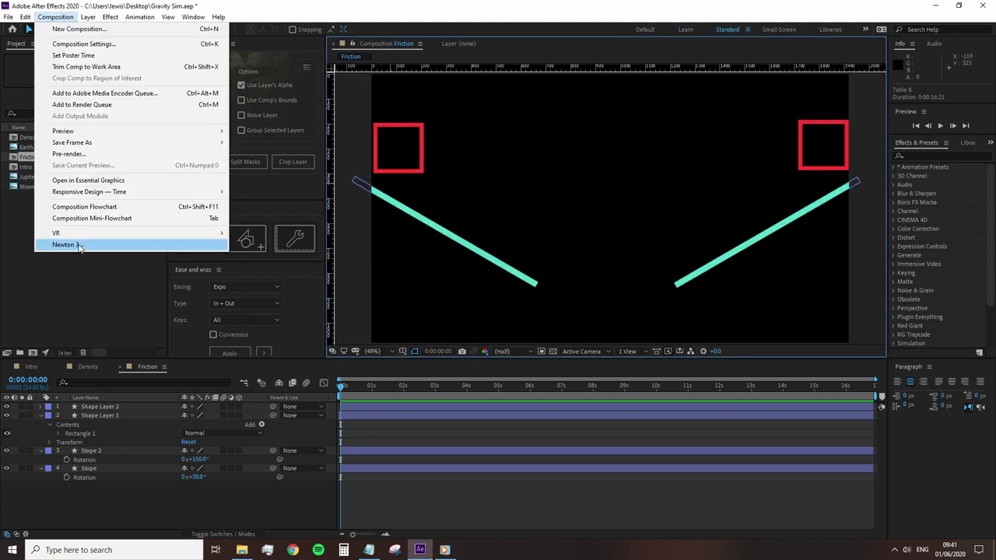
{"action": "left_click", "coordinate": [68, 246]}
{"action": "left_click", "coordinate": [771, 409]}
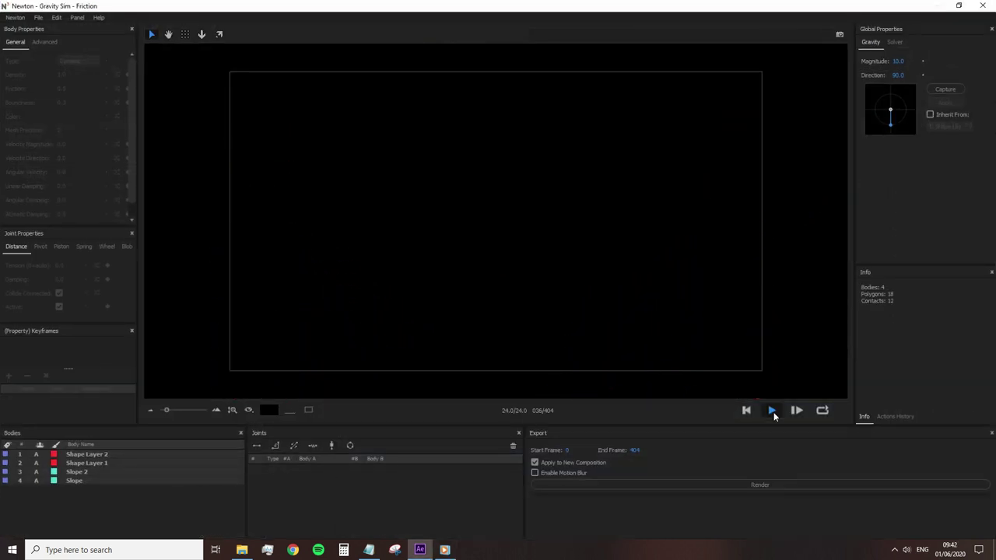
- Add a ground floor to the simulation and test it with a playback
{"action": "left_click", "coordinate": [745, 410]}
{"action": "left_click", "coordinate": [294, 410]}
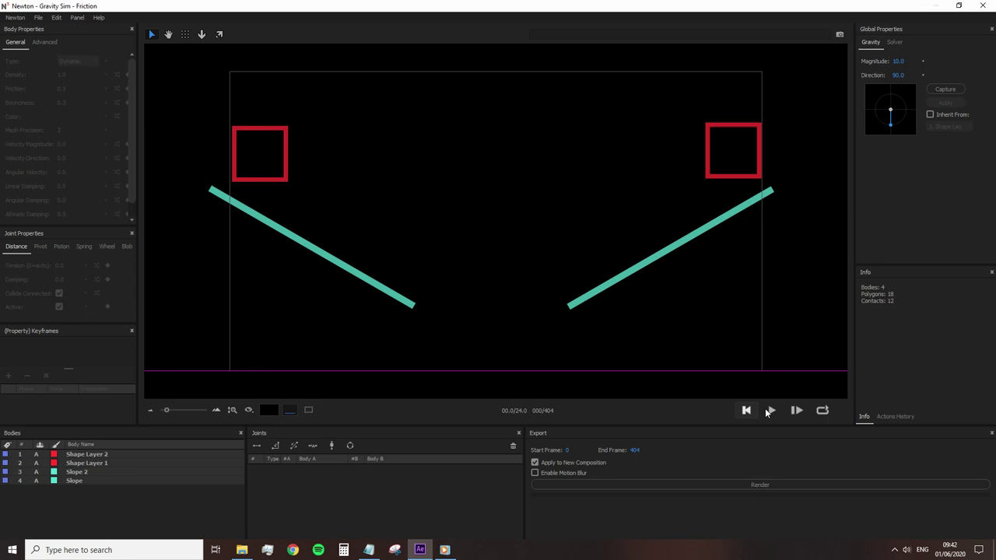
{"action": "left_click", "coordinate": [770, 409]}
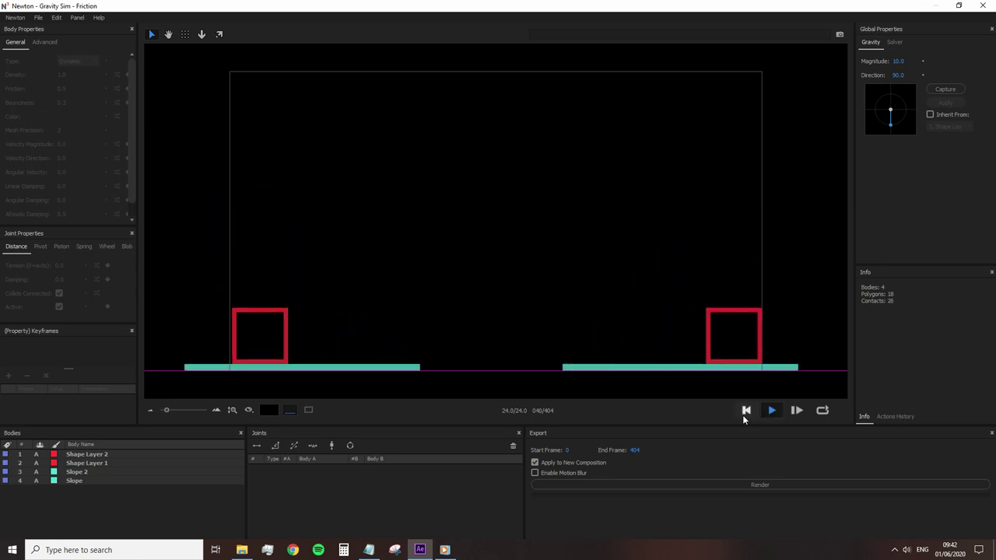
{"action": "left_click", "coordinate": [744, 411]}
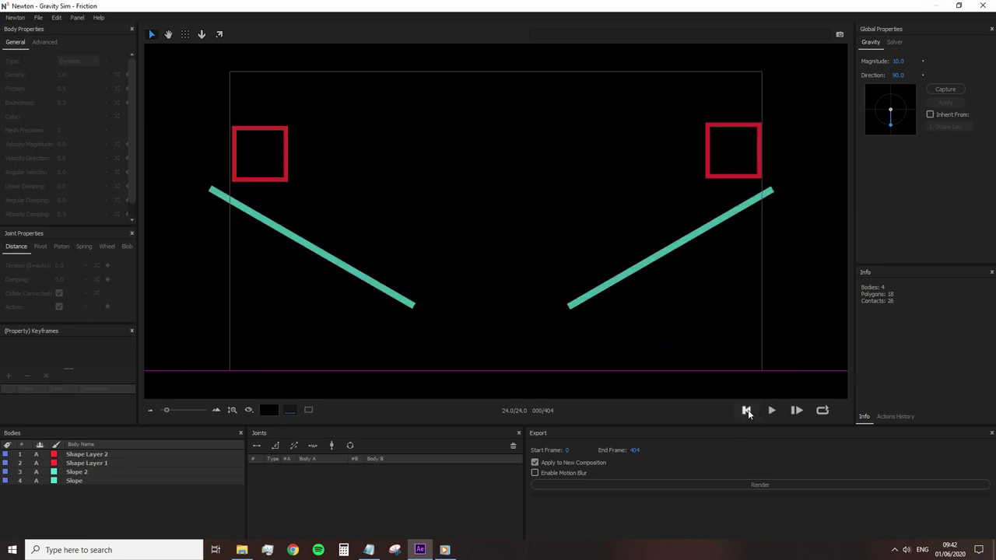
- Make both Slope and Slope 2 dormant bodies and preview the result
{"action": "left_click", "coordinate": [91, 478]}
{"action": "left_click", "coordinate": [77, 472], "text": "shift"}
{"action": "left_click", "coordinate": [77, 61]}
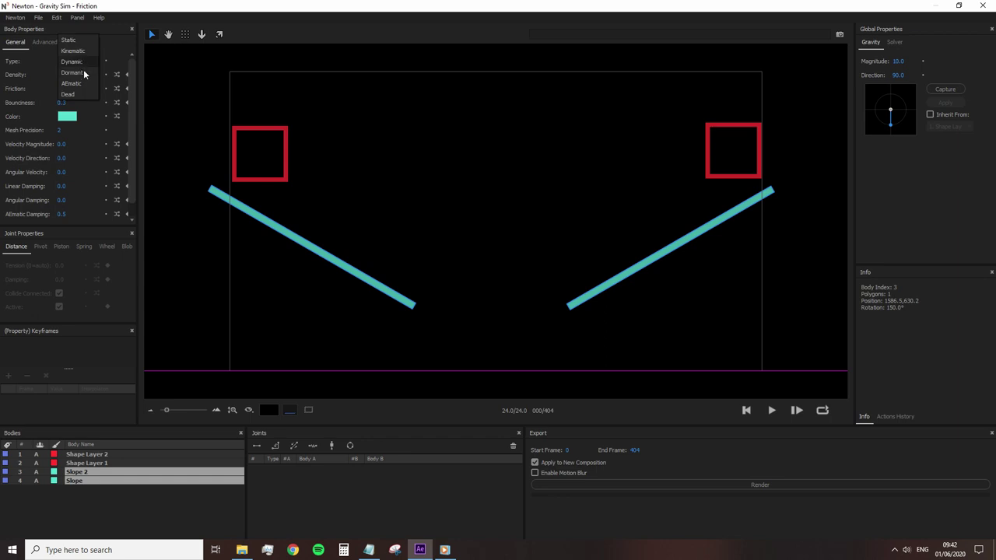
{"action": "left_click", "coordinate": [82, 71]}
{"action": "left_click", "coordinate": [503, 317]}
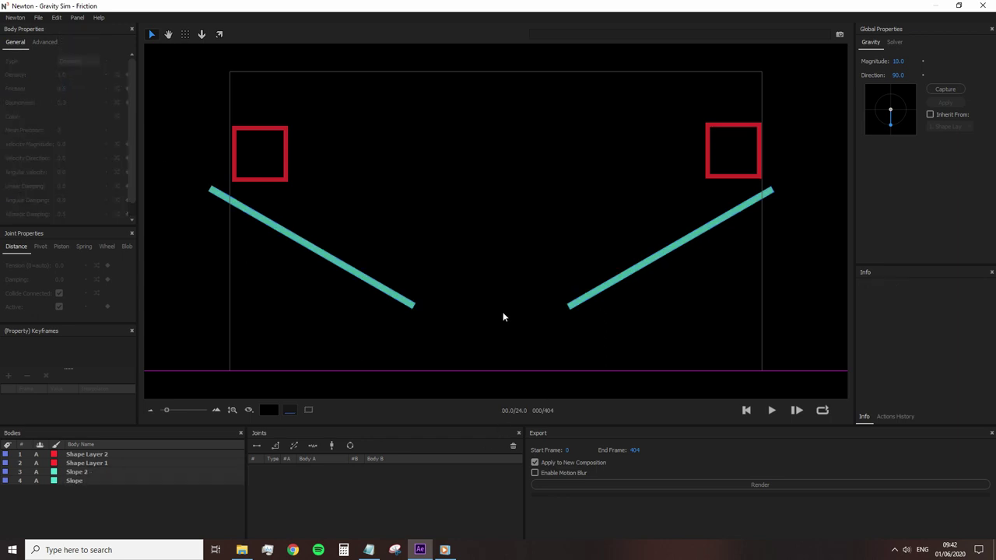
{"action": "left_click", "coordinate": [772, 410]}
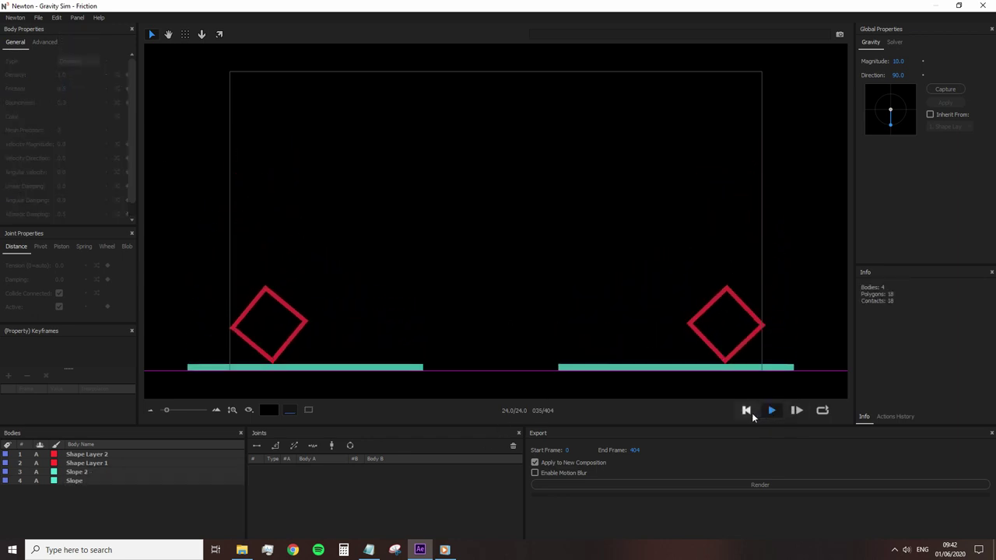
{"action": "left_click", "coordinate": [746, 412]}
- Try moving the right slope lower and left, preview it, then undo the move
{"action": "left_click", "coordinate": [627, 268]}
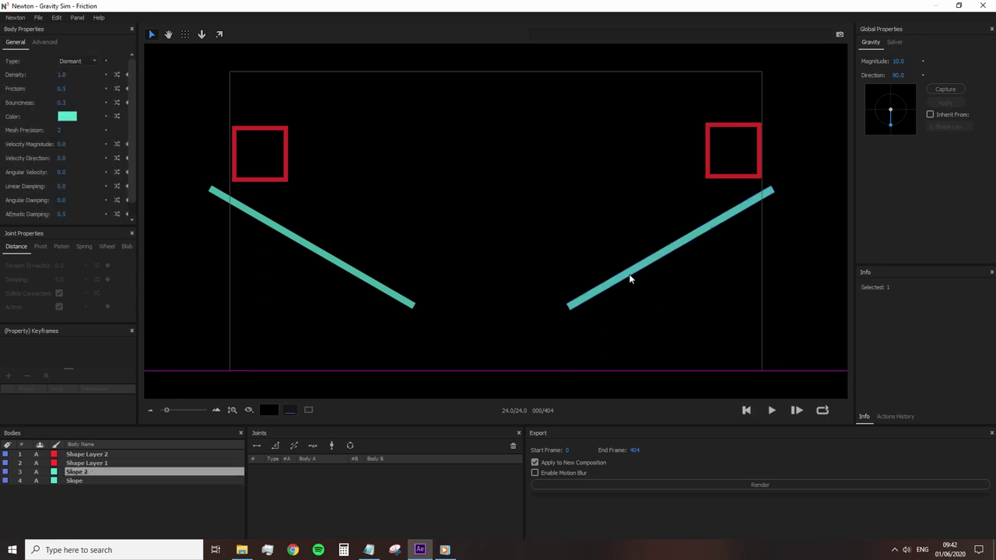
{"action": "left_click_drag", "start_coordinate": [629, 278], "coordinate": [617, 318]}
{"action": "left_click", "coordinate": [773, 410]}
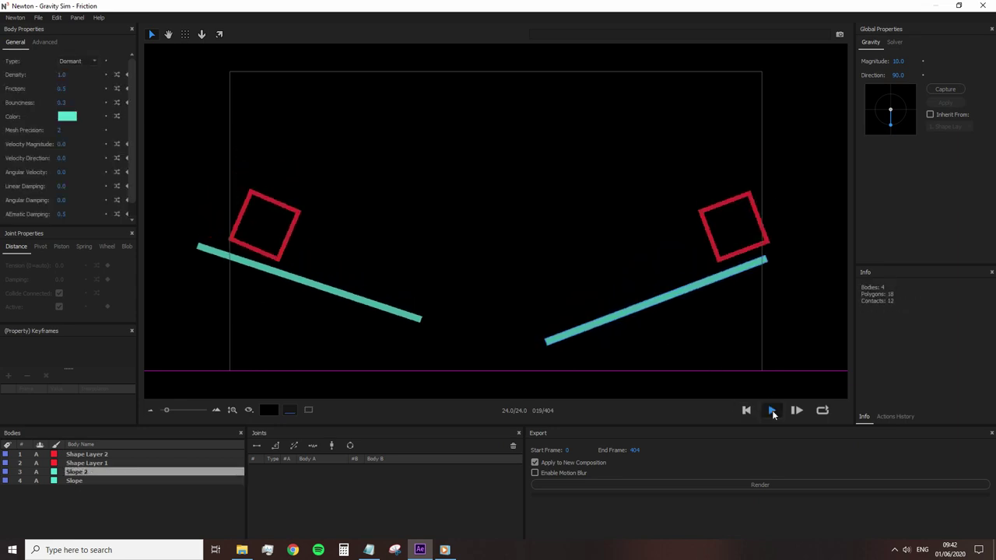
{"action": "left_click", "coordinate": [746, 410]}
{"action": "key", "text": "ctrl+z"}
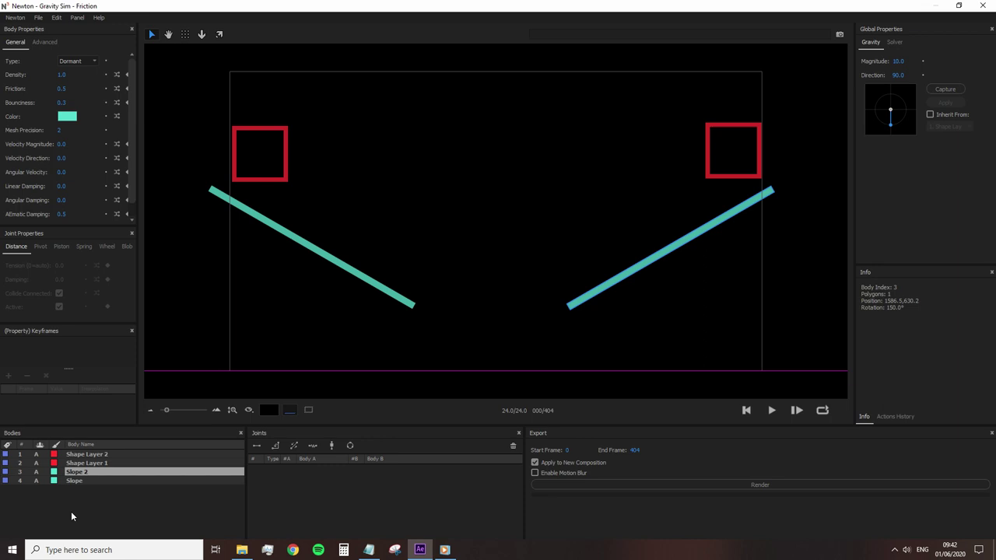
- Make the slopes static bodies and run the simulation
{"action": "left_click", "coordinate": [87, 481]}
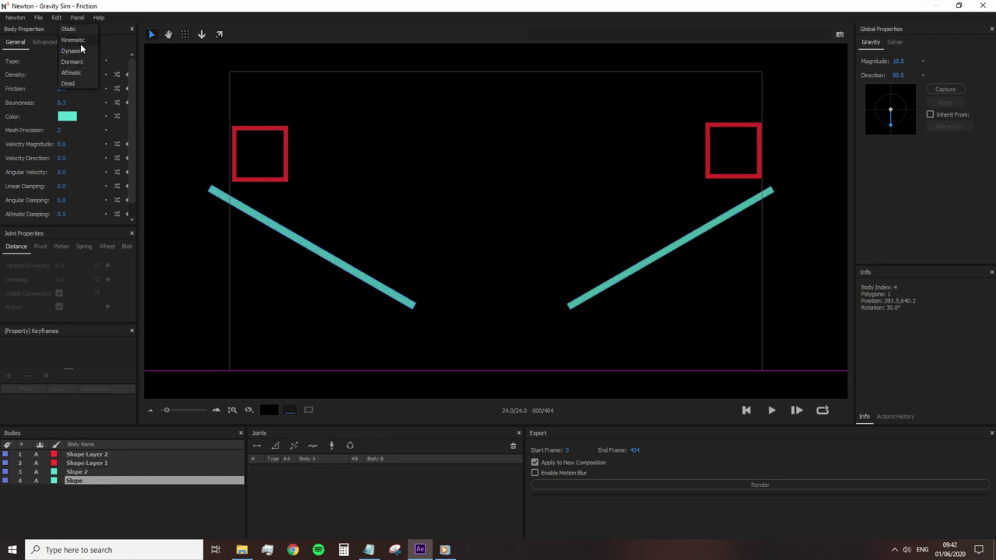
{"action": "left_click", "coordinate": [120, 48]}
{"action": "key", "text": "shift+Up"}
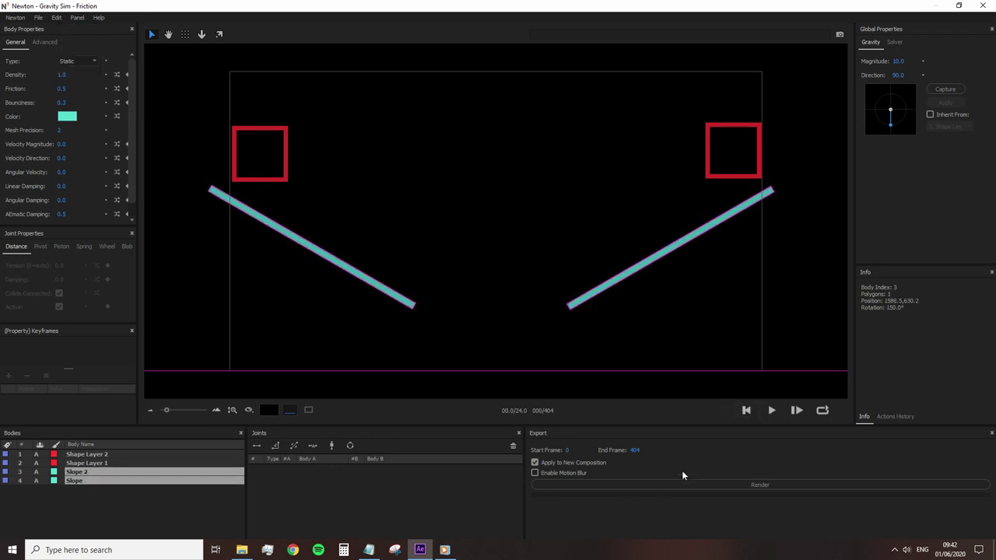
{"action": "left_click", "coordinate": [771, 410]}
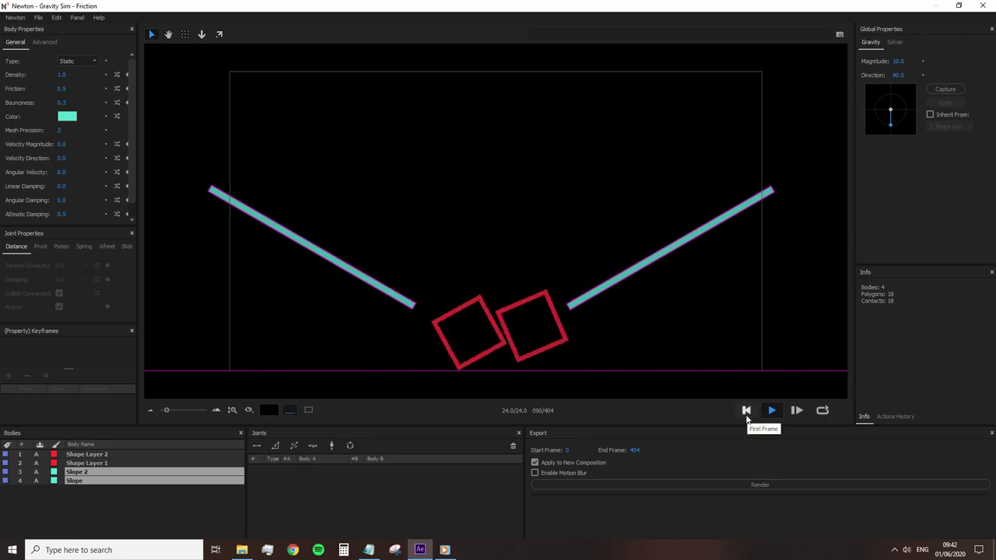
- Set Shape Layer 2's friction to 2.0, play the slide, then rewind
{"action": "left_click", "coordinate": [746, 410]}
{"action": "left_click", "coordinate": [260, 153]}
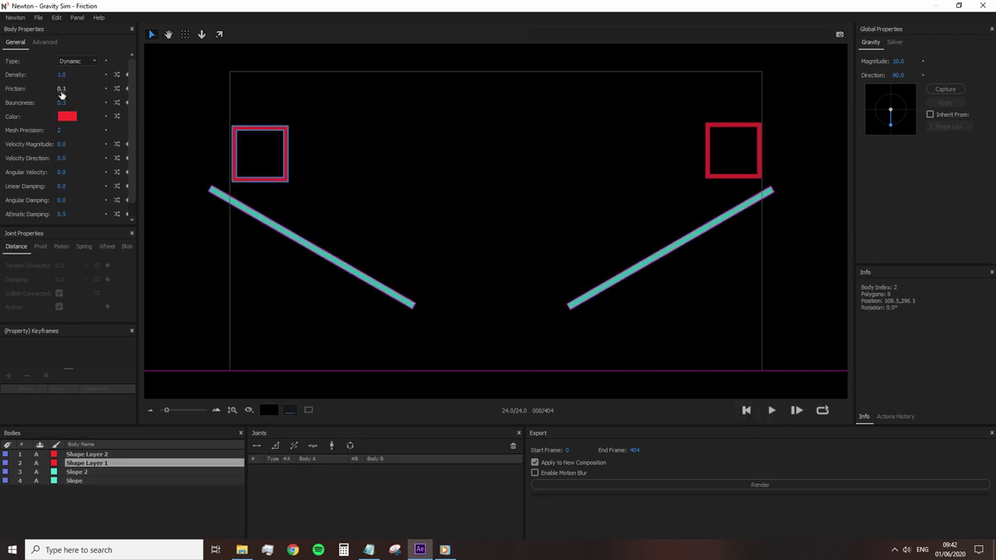
{"action": "left_click", "coordinate": [714, 179]}
{"action": "left_click", "coordinate": [64, 88]}
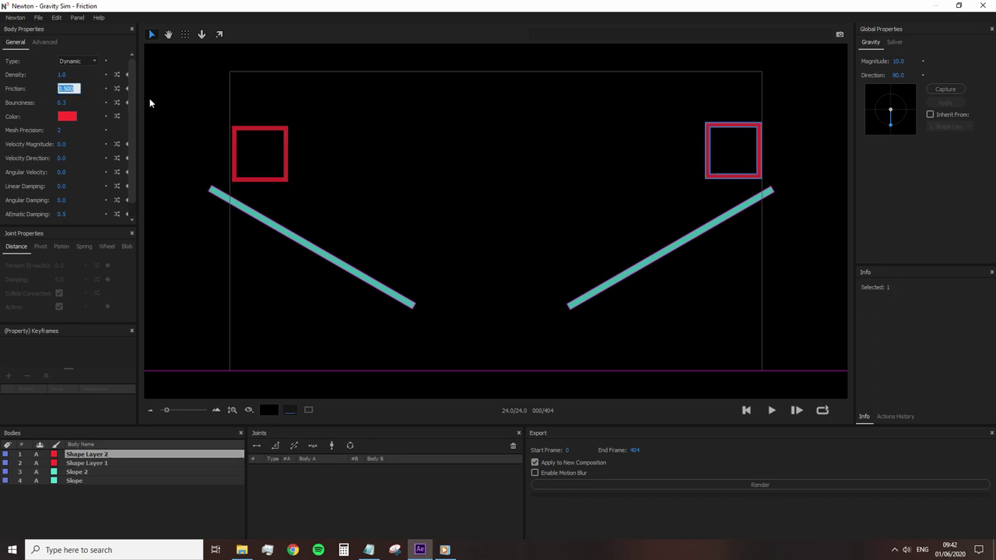
{"action": "type", "text": "2"}
{"action": "key", "text": "Return"}
{"action": "left_click", "coordinate": [769, 410]}
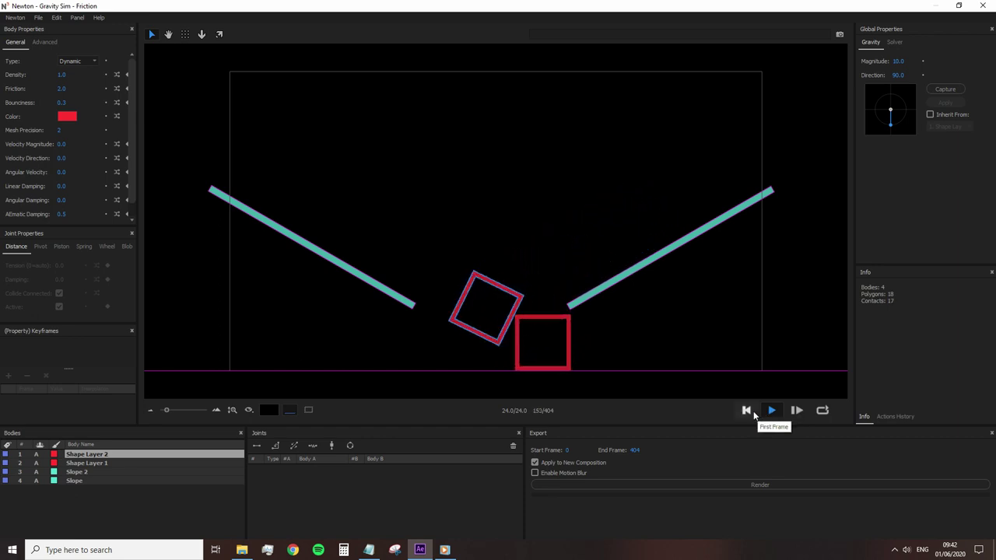
{"action": "left_click", "coordinate": [746, 410]}
{"action": "left_click", "coordinate": [109, 462], "text": "shift"}
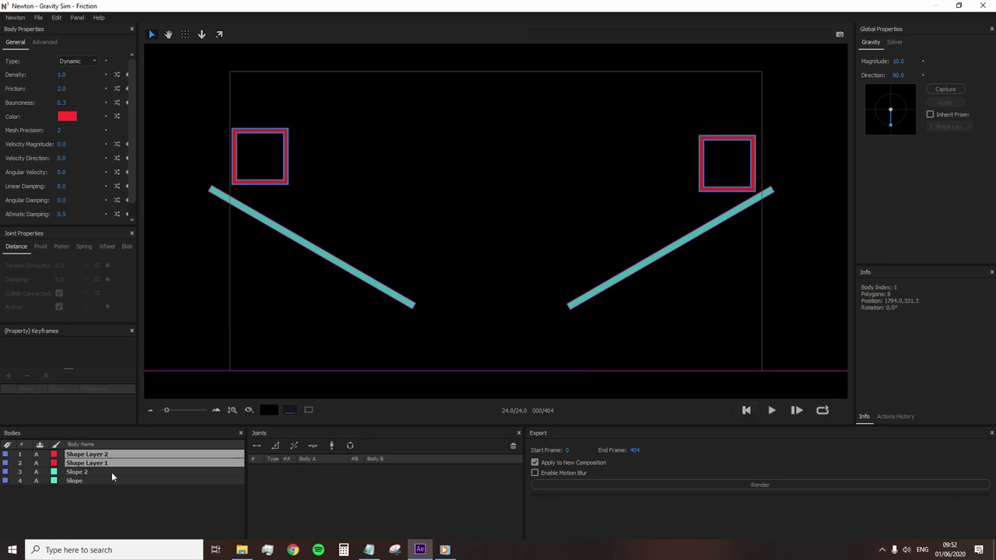
- Reset the squares' friction, give Shape Layer 1 bounciness 0.1, and play the simulation
{"action": "left_click", "coordinate": [106, 90]}
{"action": "left_click", "coordinate": [289, 173]}
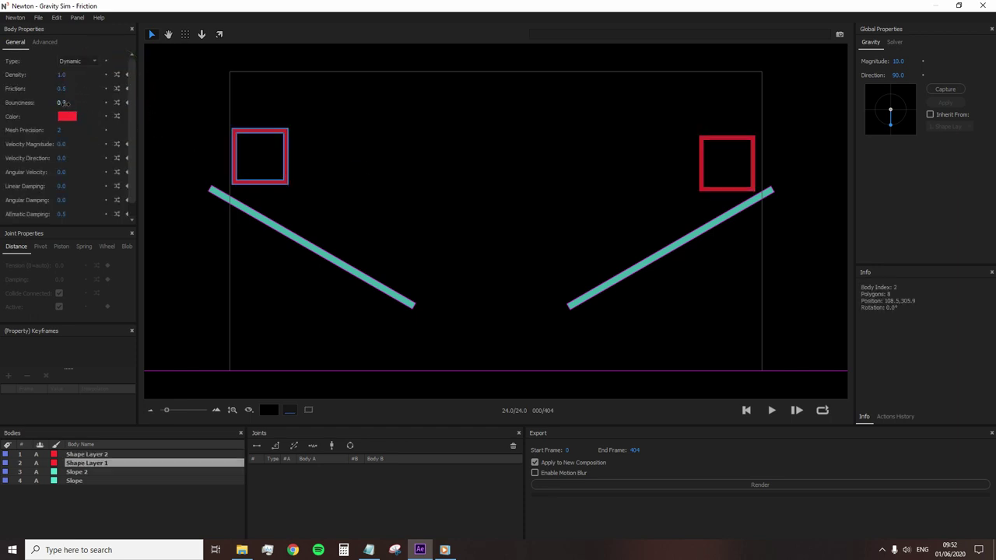
{"action": "left_click", "coordinate": [66, 103]}
{"action": "key", "text": "Return"}
{"action": "left_click", "coordinate": [720, 193]}
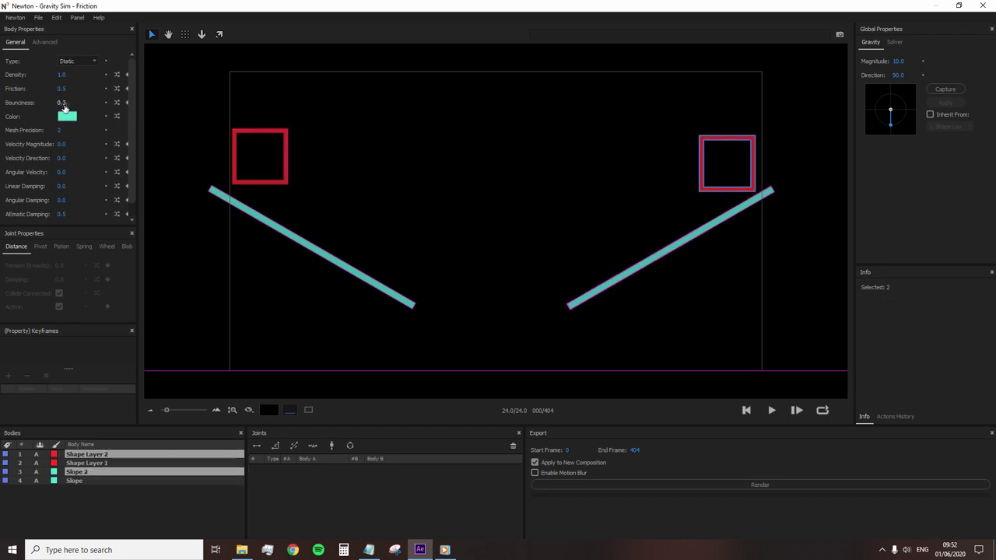
{"action": "left_click", "coordinate": [285, 173]}
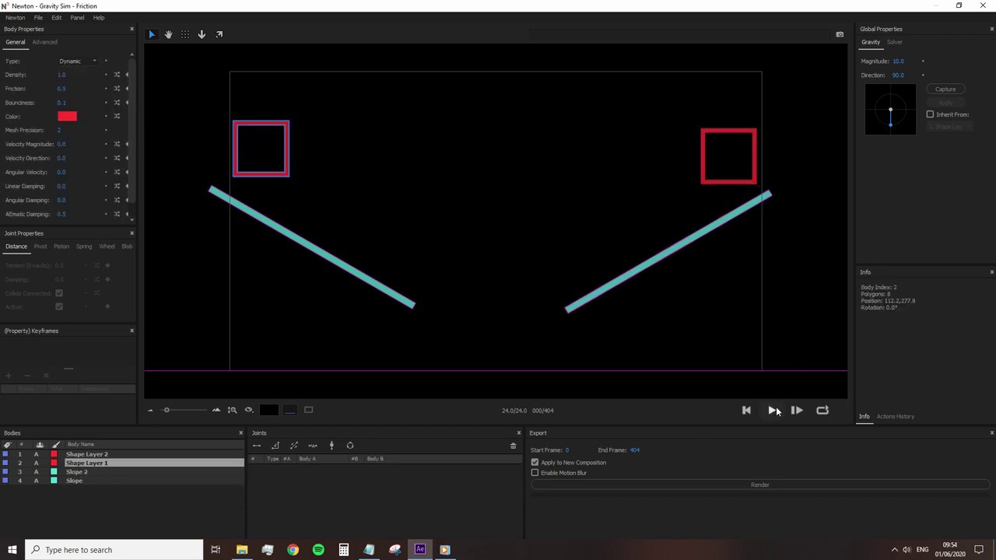
{"action": "left_click", "coordinate": [773, 410]}
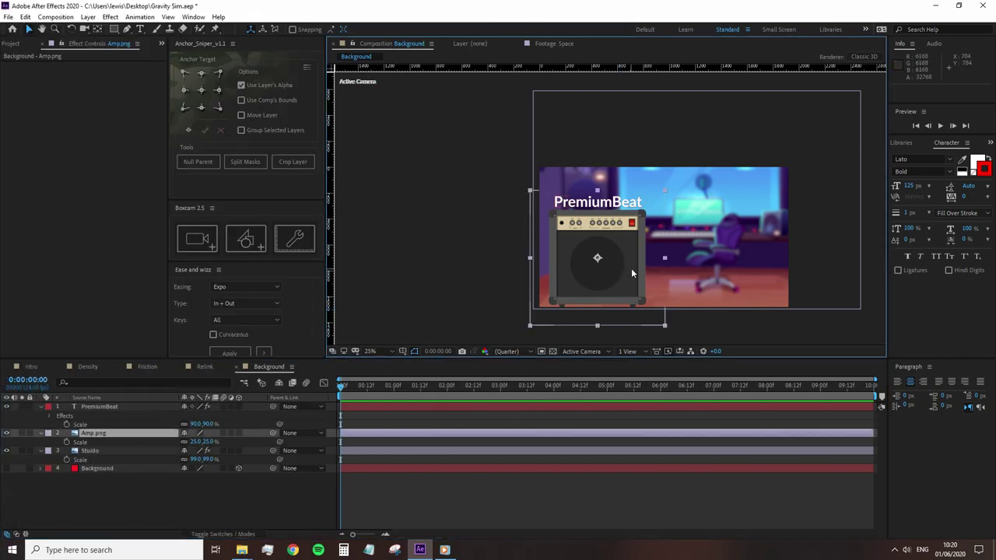
- Hide the Studio image layer and show the red Background layer
{"action": "left_click", "coordinate": [221, 451]}
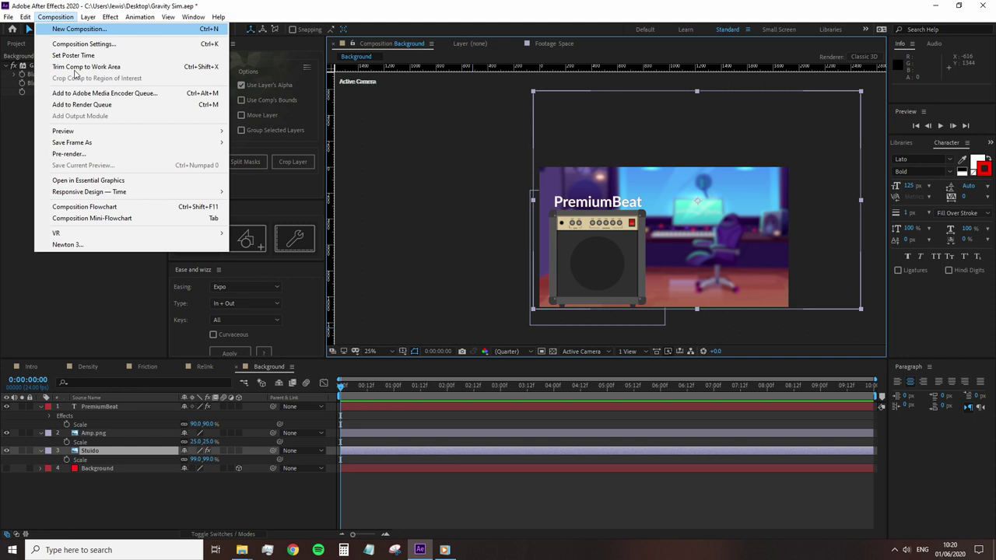
{"action": "left_click", "coordinate": [93, 244]}
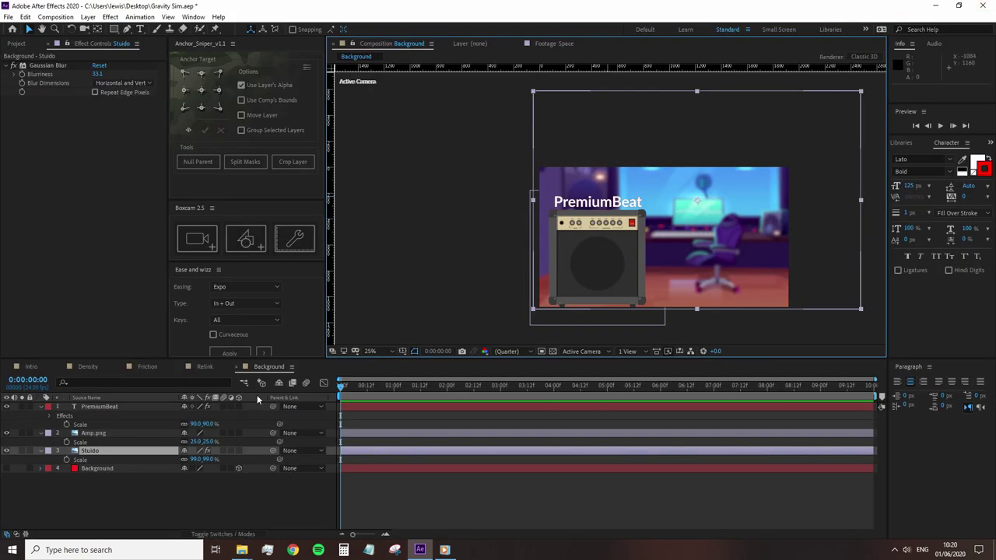
{"action": "left_click", "coordinate": [6, 450]}
{"action": "left_click", "coordinate": [6, 467]}
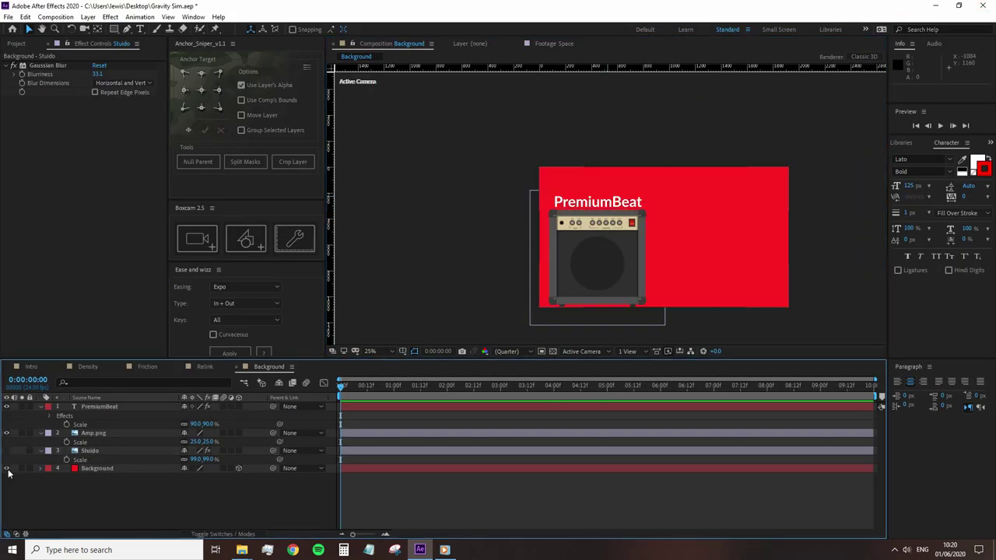
- Draw a purple rectangle, Shape Layer 1, over the amp image
{"action": "left_click", "coordinate": [114, 30]}
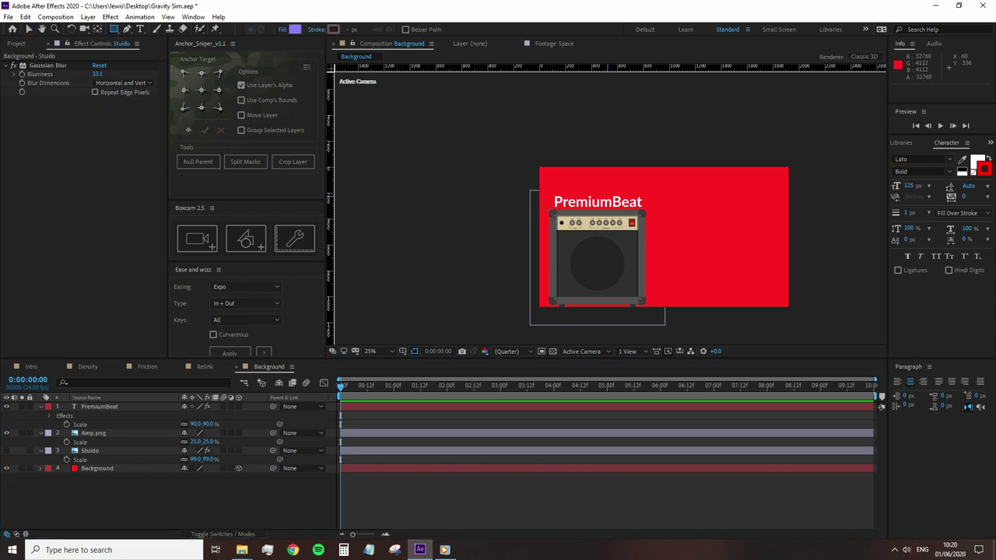
{"action": "mouse_move", "coordinate": [546, 208]}
{"action": "left_mouse_down"}
{"action": "mouse_move", "coordinate": [646, 278]}
{"action": "mouse_move", "coordinate": [648, 307]}
{"action": "left_mouse_up"}
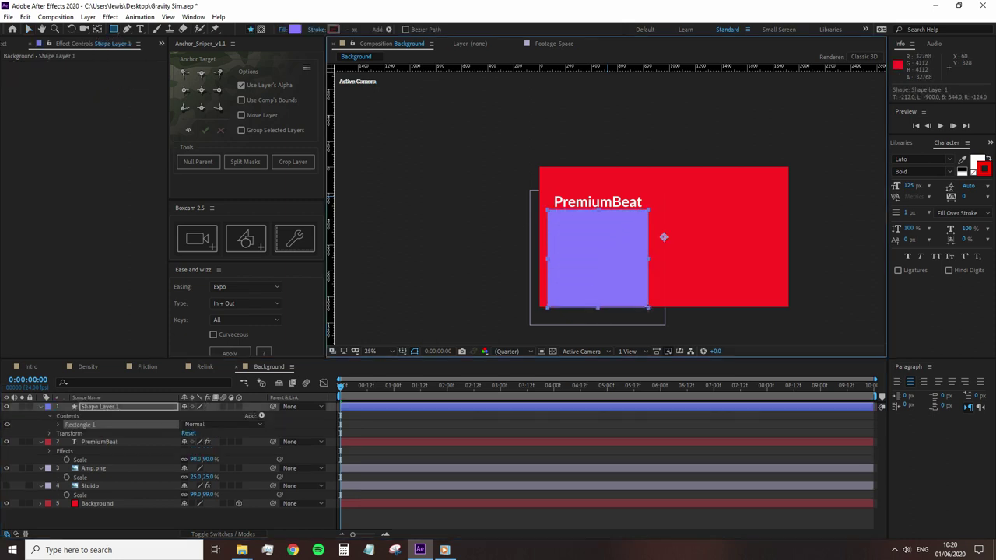
{"action": "left_click", "coordinate": [90, 527]}
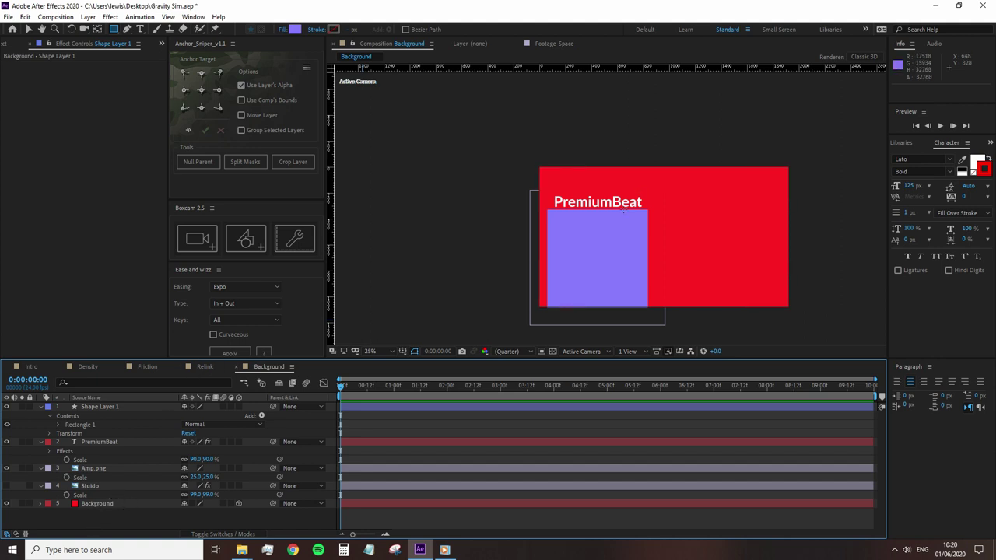
{"action": "key", "text": "v"}
{"action": "left_click", "coordinate": [621, 222]}
{"action": "left_click", "coordinate": [611, 204]}
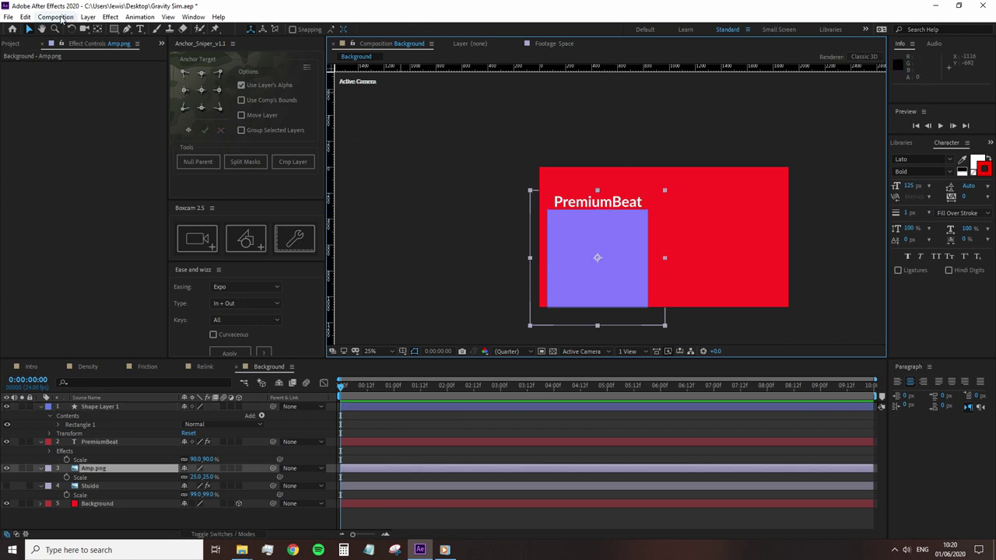
- Bring the Background comp into Newton 3 and keep the red background Static
{"action": "left_click", "coordinate": [56, 17]}
{"action": "left_click", "coordinate": [87, 246]}
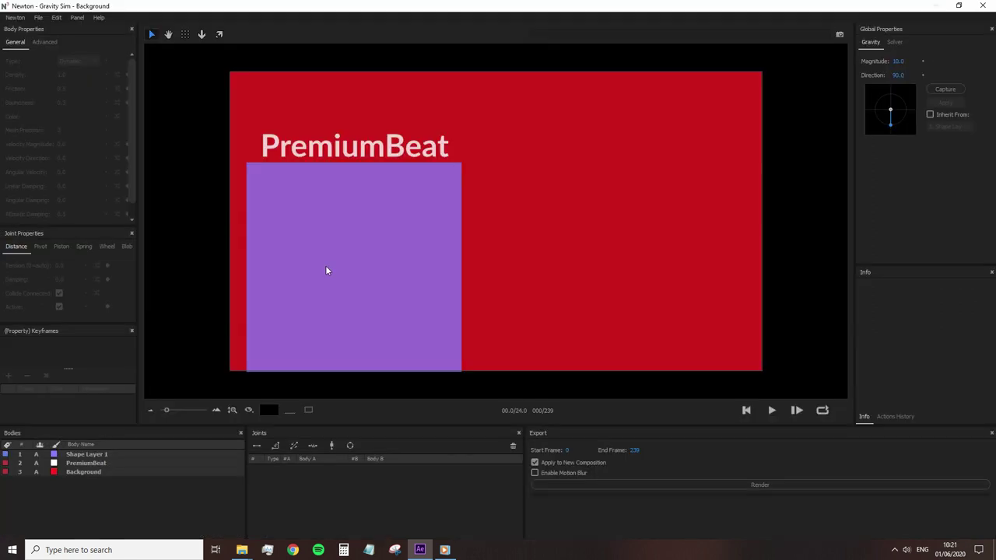
{"action": "left_click", "coordinate": [237, 193]}
{"action": "left_click", "coordinate": [75, 61]}
{"action": "left_click", "coordinate": [80, 40]}
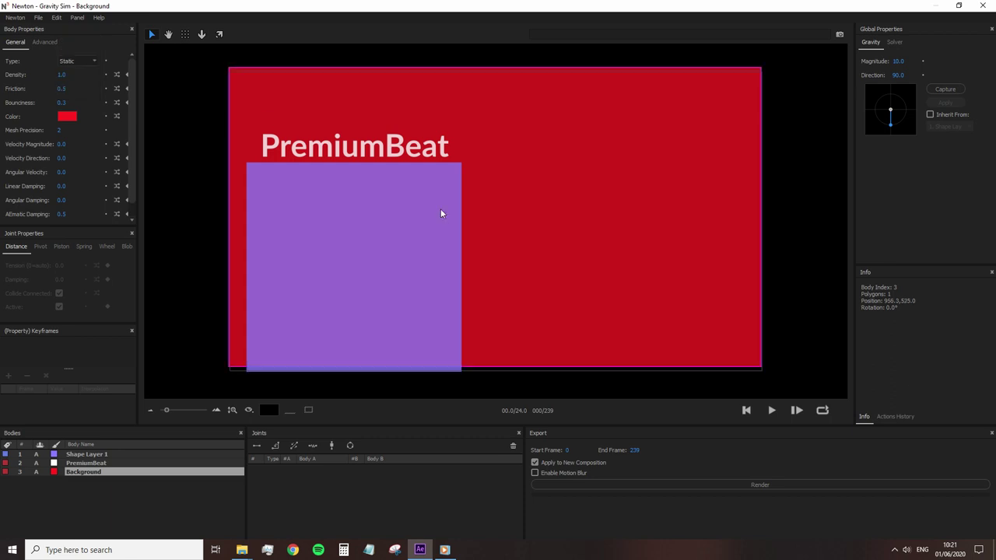
{"action": "left_click", "coordinate": [74, 61]}
- Make the purple square, Shape Layer 1, a Dynamic body
{"action": "left_click", "coordinate": [457, 256]}
{"action": "left_click", "coordinate": [457, 256]}
{"action": "left_click", "coordinate": [75, 61]}
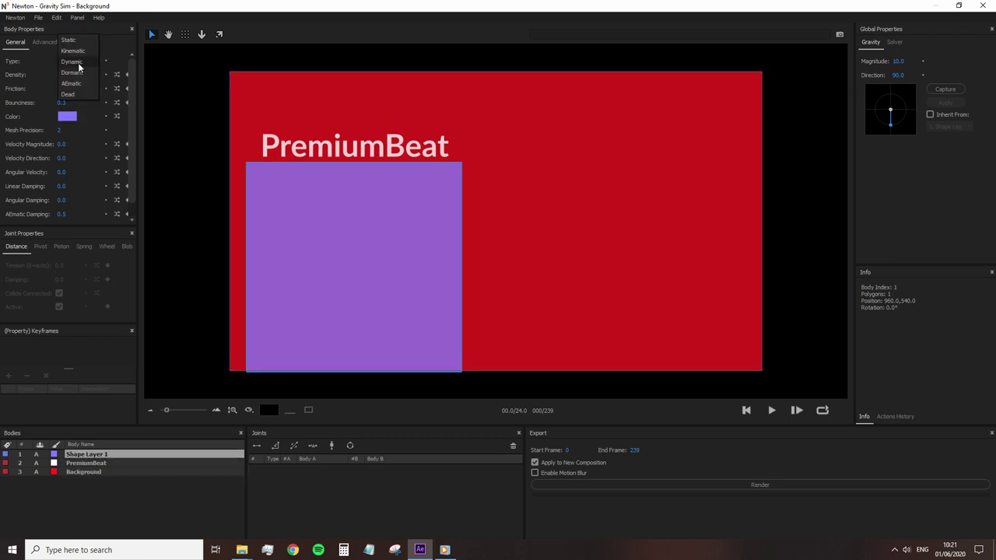
{"action": "left_click", "coordinate": [75, 40]}
- Move the PremiumBeat text above the background and set its bounciness to 0.3
{"action": "left_click", "coordinate": [85, 463]}
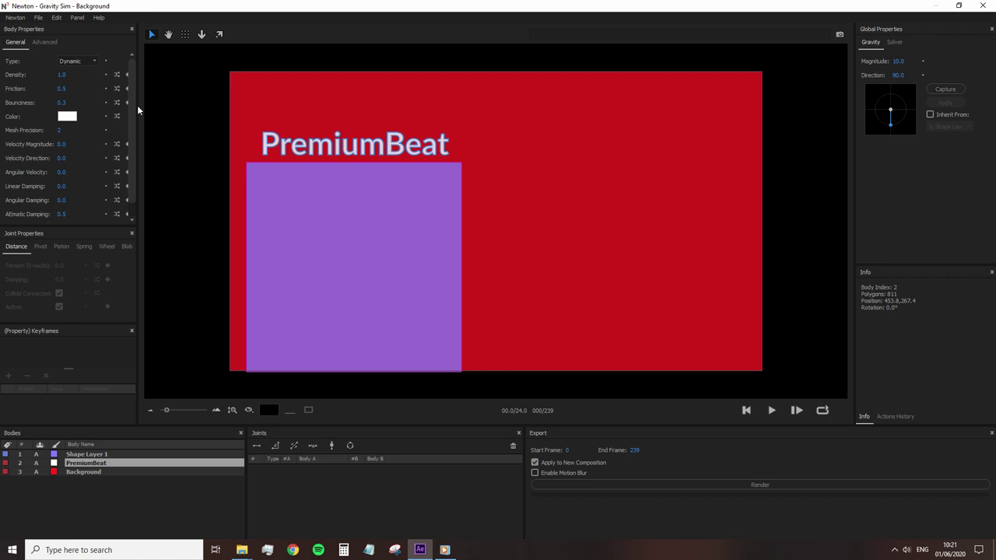
{"action": "left_click_drag", "start_coordinate": [263, 130], "coordinate": [261, 39]}
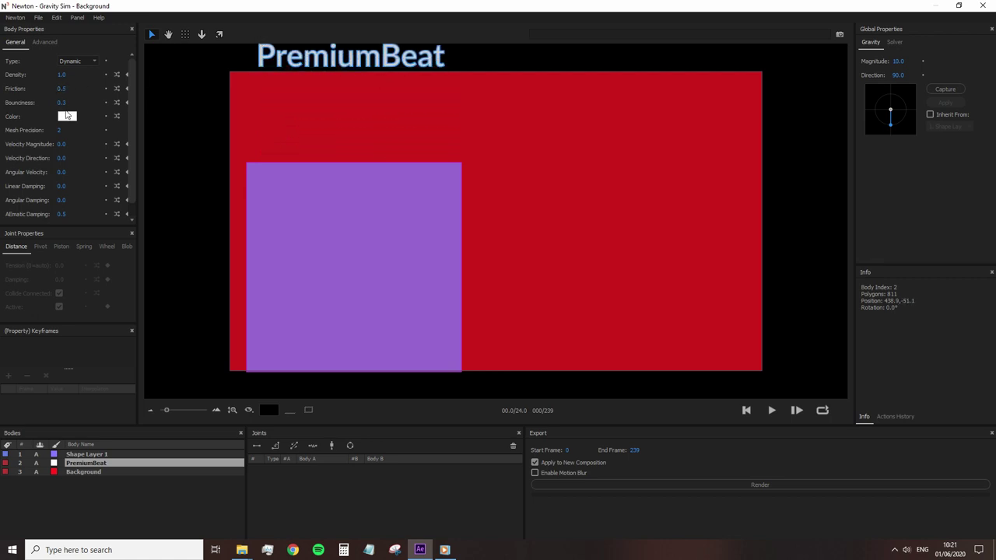
{"action": "left_click", "coordinate": [65, 103]}
{"action": "type", "text": "0.3"}
{"action": "key", "text": "Return"}
- Play the box falling twice, rewinding to the first frame each time
{"action": "left_click", "coordinate": [745, 410]}
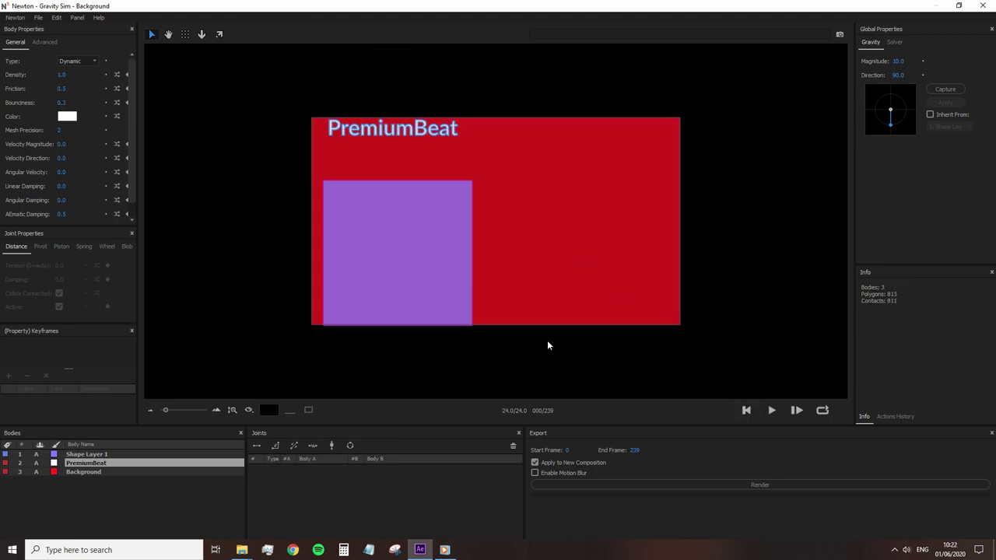
{"action": "left_click", "coordinate": [547, 345]}
{"action": "left_click", "coordinate": [771, 410]}
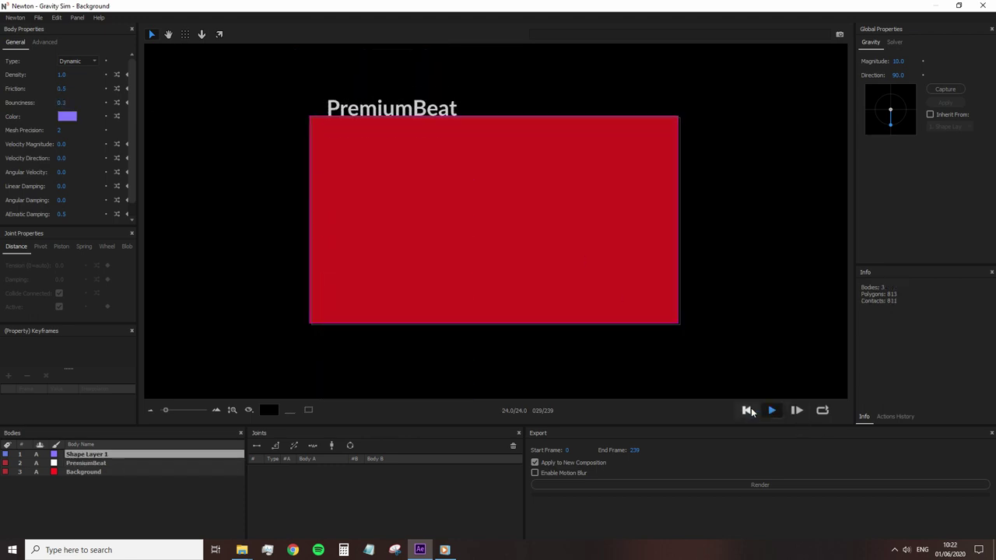
{"action": "left_click", "coordinate": [746, 410]}
{"action": "left_click", "coordinate": [771, 410]}
{"action": "left_click", "coordinate": [747, 410]}
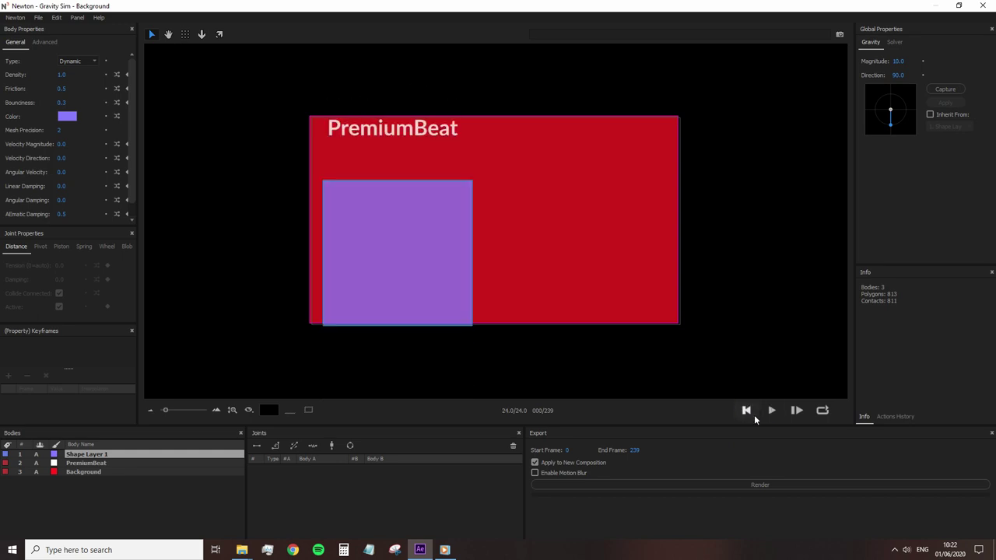
{"action": "left_click", "coordinate": [437, 311]}
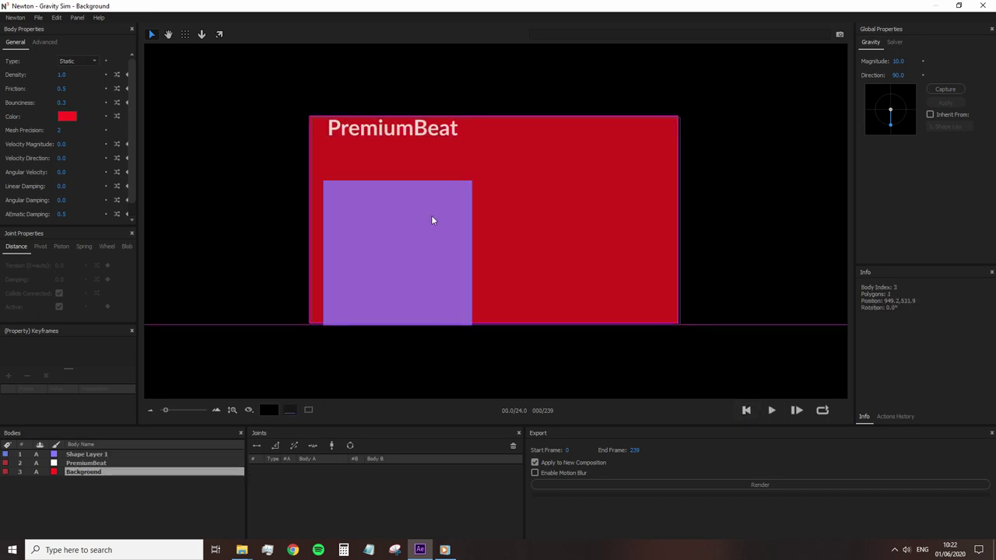
- Replay the box's fall, rewind to frame 0, and bring up the Background body's Type choices
{"action": "left_click", "coordinate": [240, 167]}
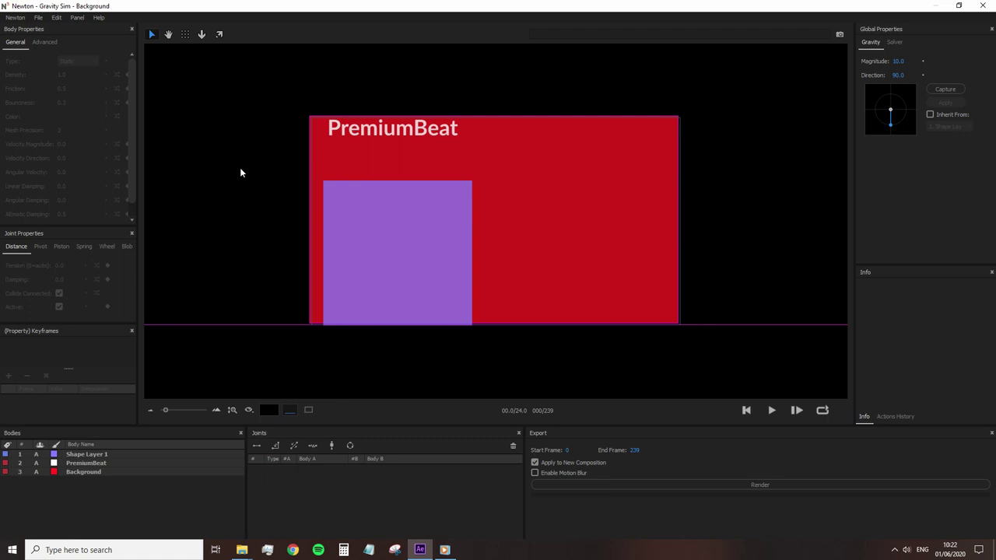
{"action": "left_click", "coordinate": [546, 227]}
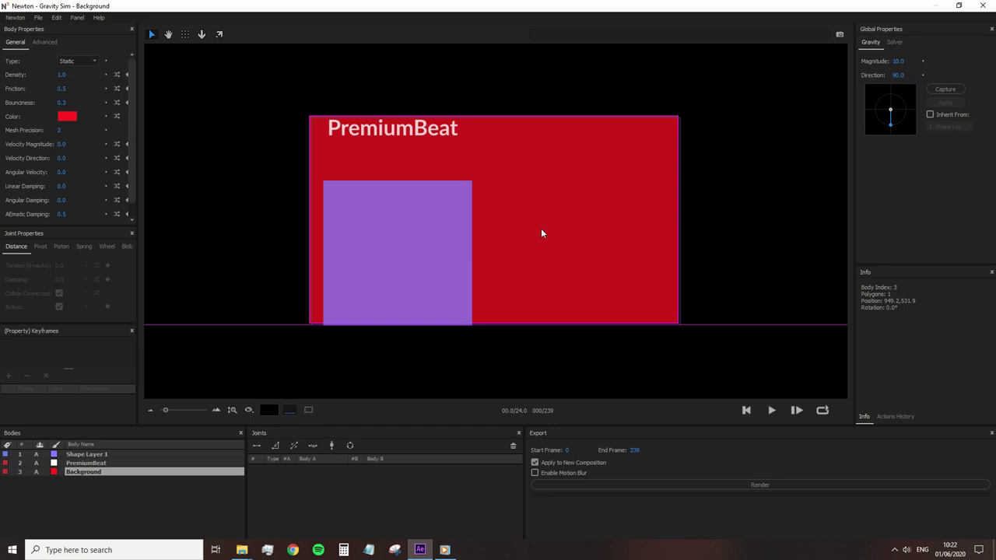
{"action": "left_click", "coordinate": [542, 231]}
{"action": "left_click", "coordinate": [771, 409]}
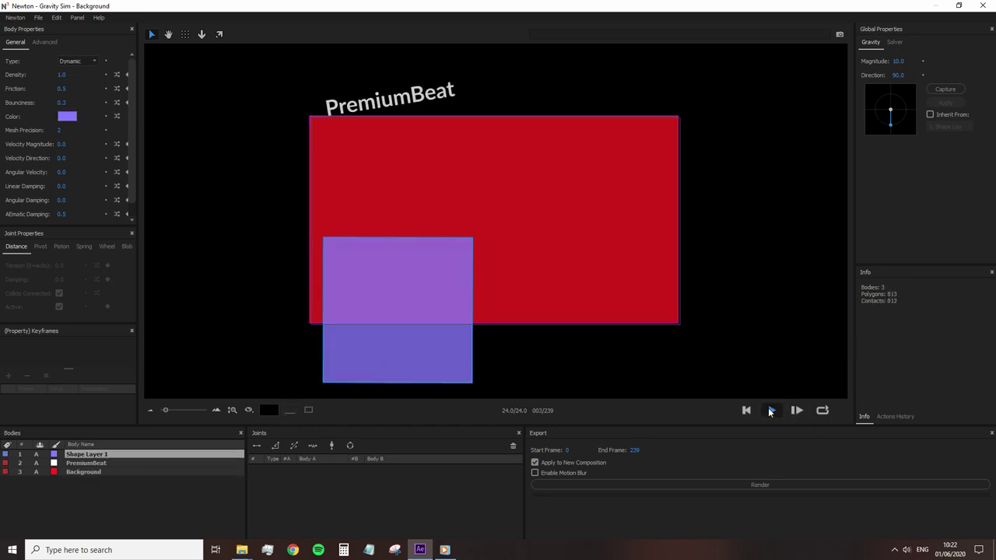
{"action": "left_click", "coordinate": [746, 411]}
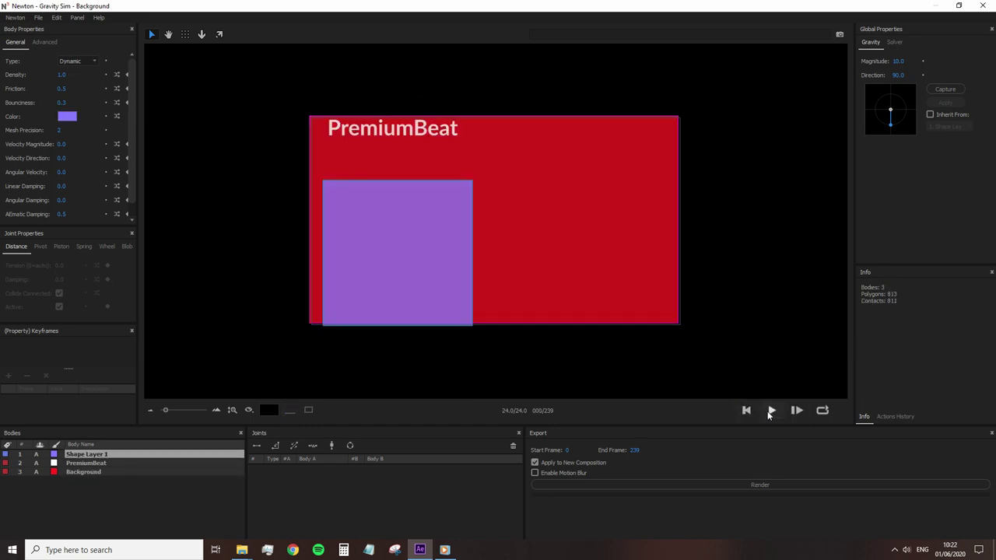
{"action": "left_click", "coordinate": [746, 411]}
{"action": "left_click", "coordinate": [385, 253]}
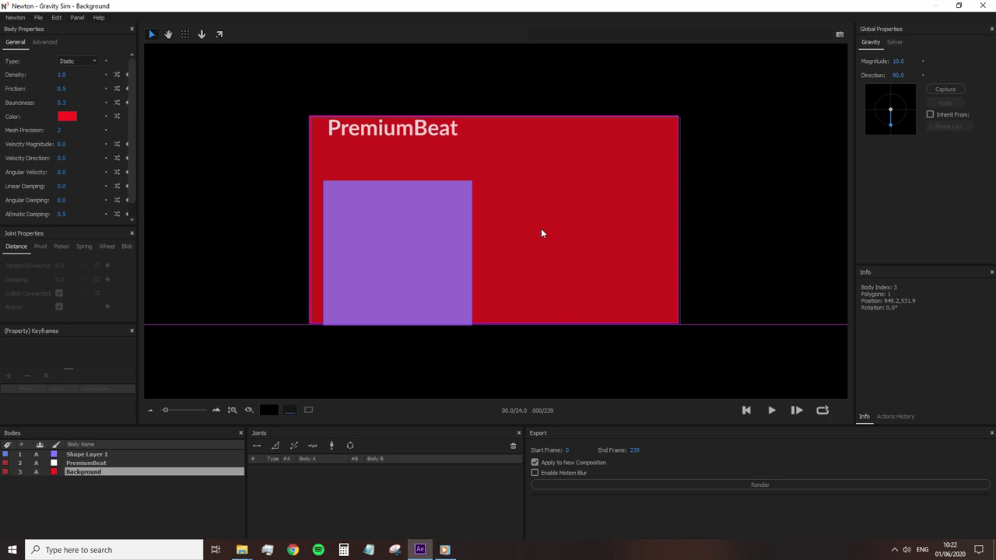
{"action": "left_click", "coordinate": [78, 61]}
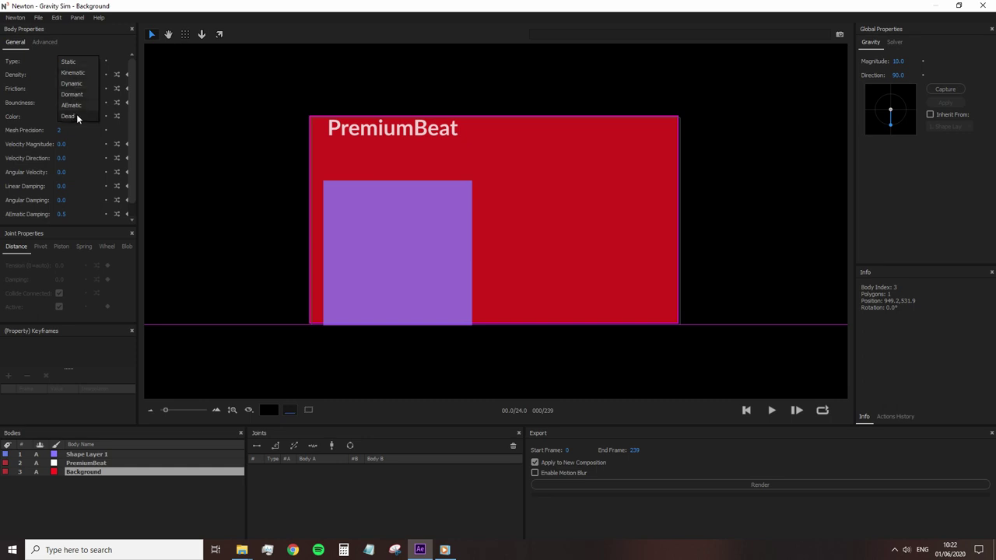
- Make Background a Dead body and the purple box Static, then preview and rewind
{"action": "left_click", "coordinate": [75, 115]}
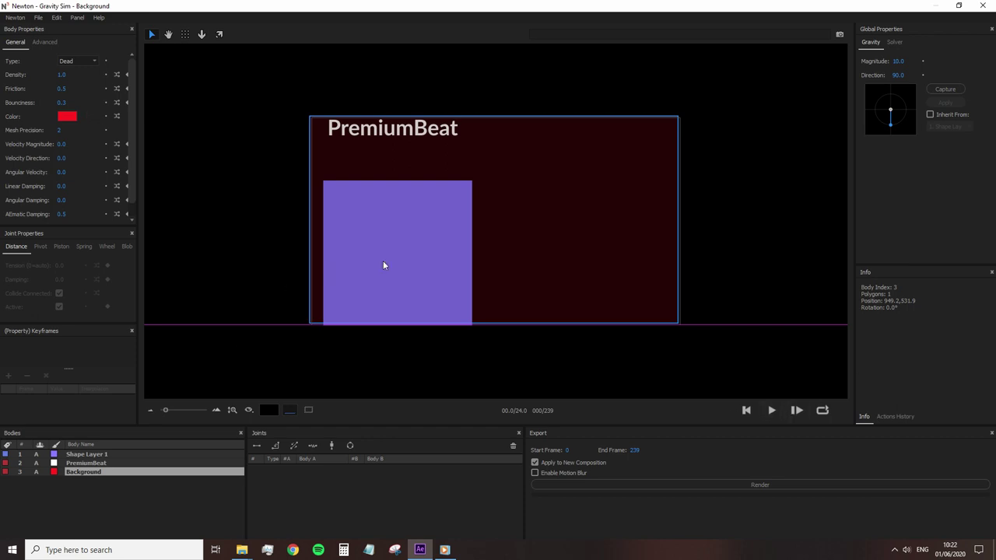
{"action": "left_click", "coordinate": [96, 451]}
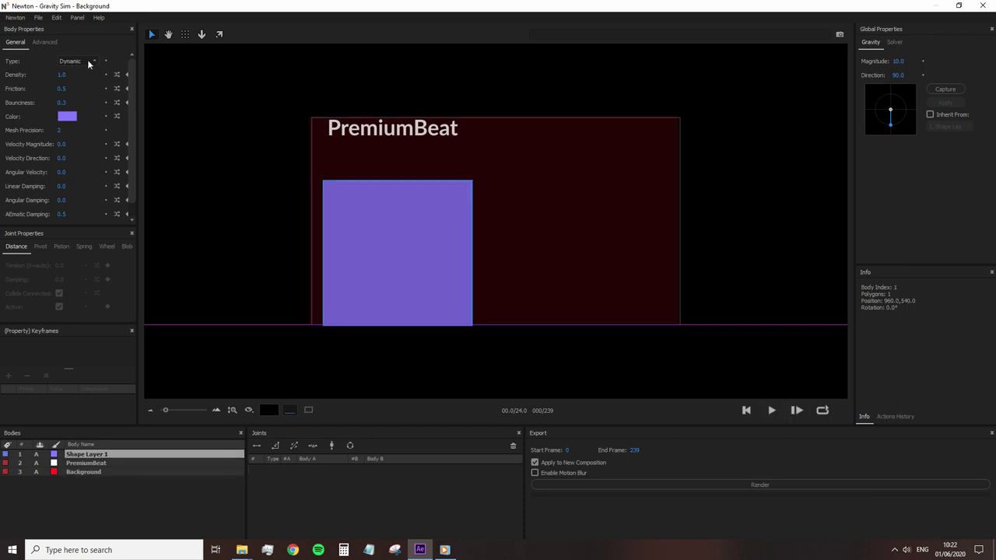
{"action": "left_click", "coordinate": [87, 60]}
{"action": "left_click", "coordinate": [72, 41]}
{"action": "left_click", "coordinate": [772, 410]}
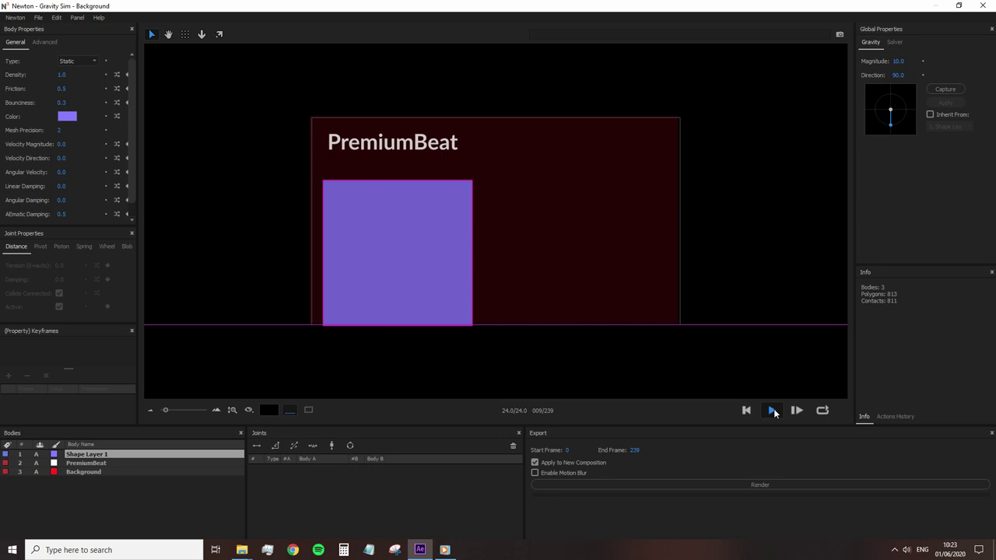
{"action": "left_click", "coordinate": [746, 410]}
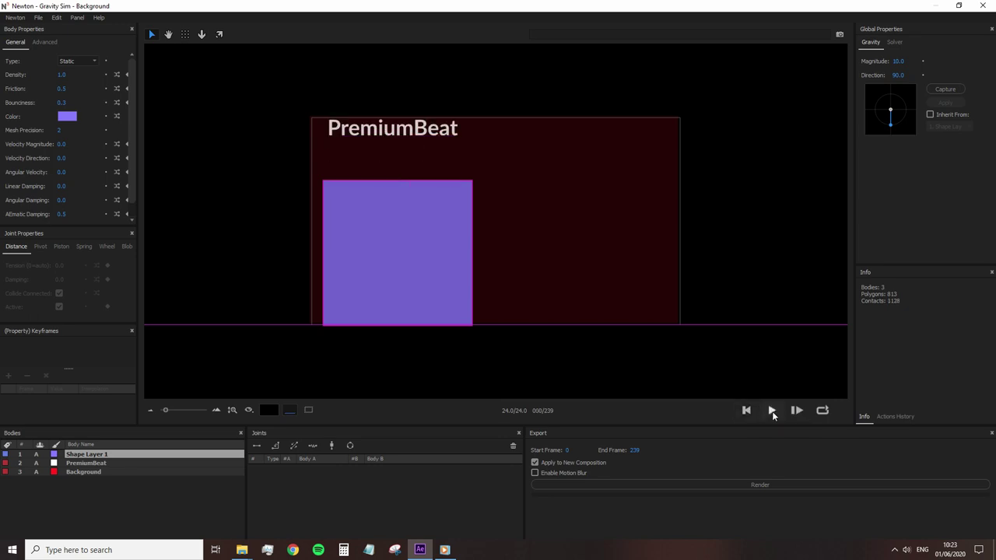
{"action": "left_click", "coordinate": [772, 410]}
{"action": "left_click", "coordinate": [749, 412]}
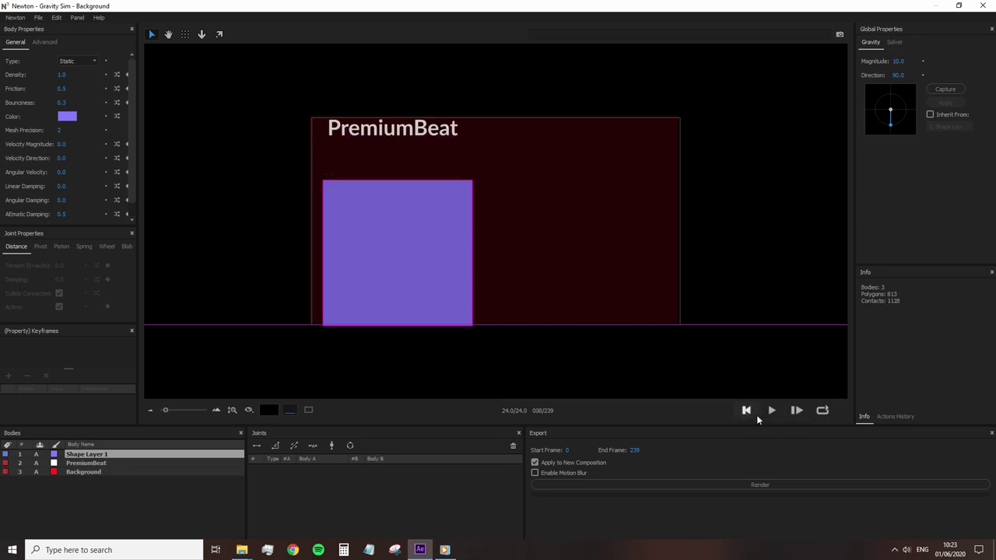
- Give PremiumBeat bounciness 0.4, raise it above the box, and play the drop
{"action": "left_click", "coordinate": [430, 147]}
{"action": "left_click", "coordinate": [115, 464]}
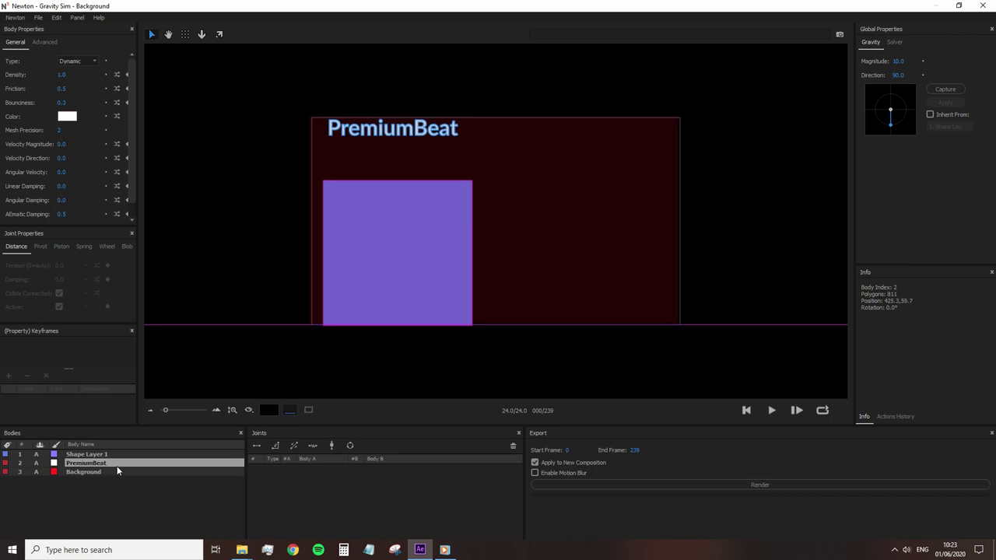
{"action": "double_click", "coordinate": [63, 102]}
{"action": "type", "text": "0"}
{"action": "left_click", "coordinate": [271, 358]}
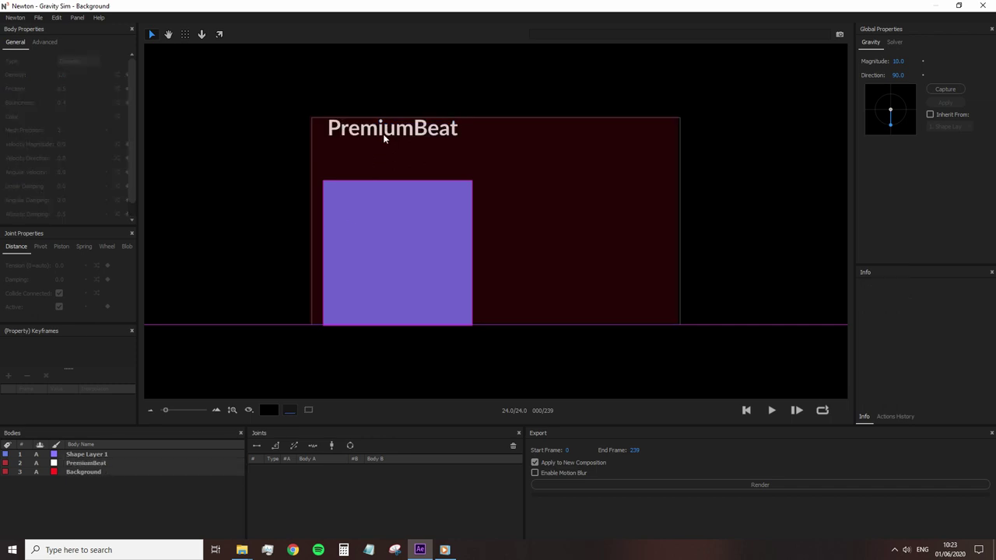
{"action": "left_click", "coordinate": [420, 132]}
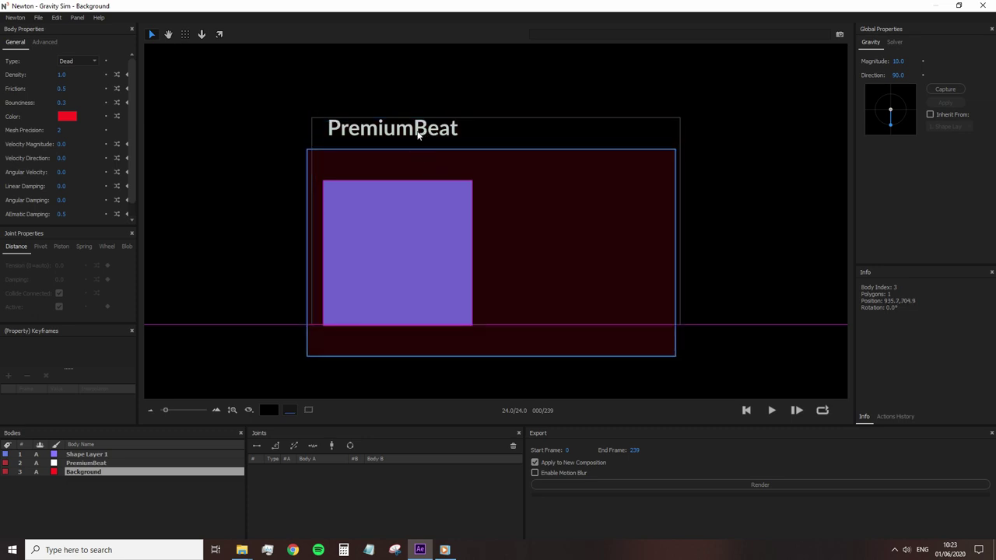
{"action": "left_click_drag", "start_coordinate": [418, 134], "coordinate": [416, 108]}
{"action": "left_click", "coordinate": [771, 410]}
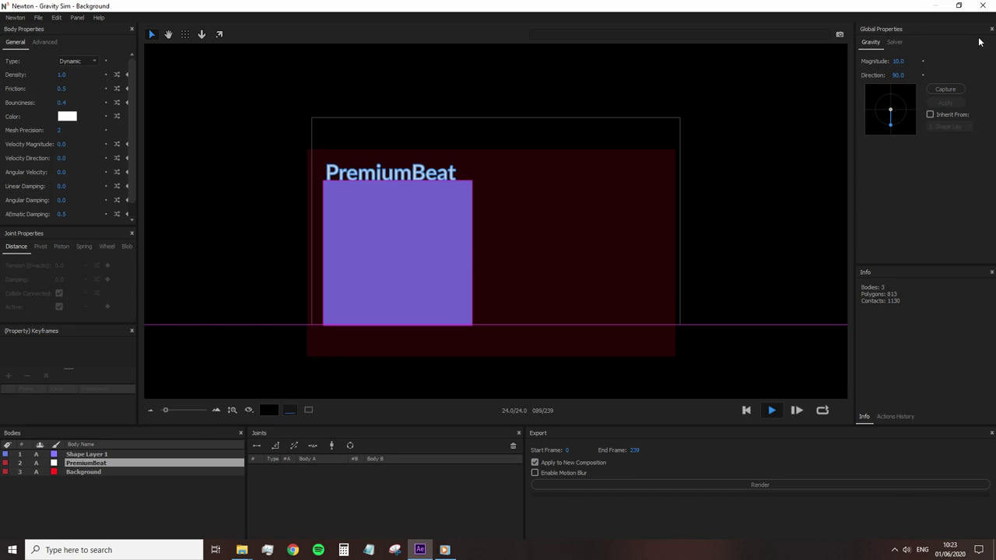
{"action": "left_click", "coordinate": [748, 415]}
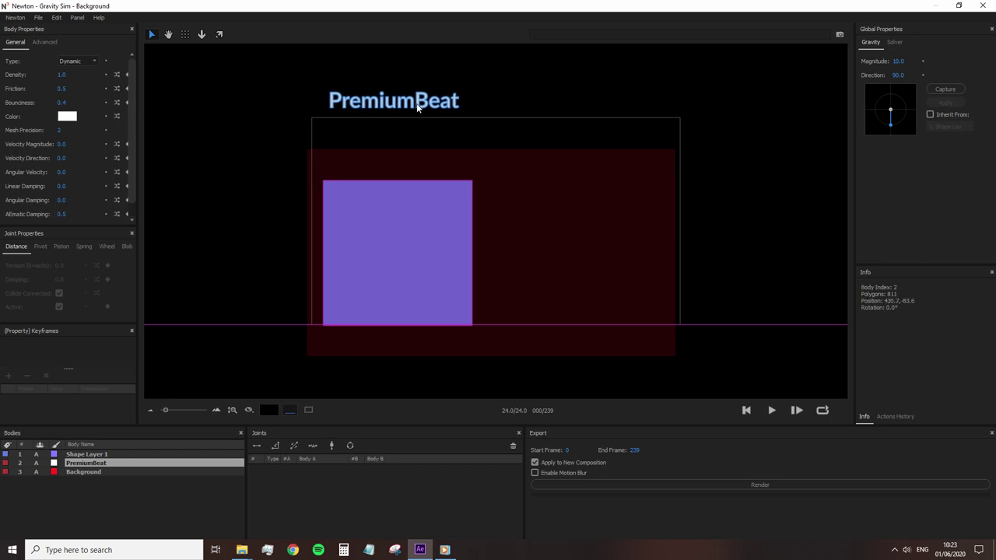
{"action": "left_click", "coordinate": [434, 355]}
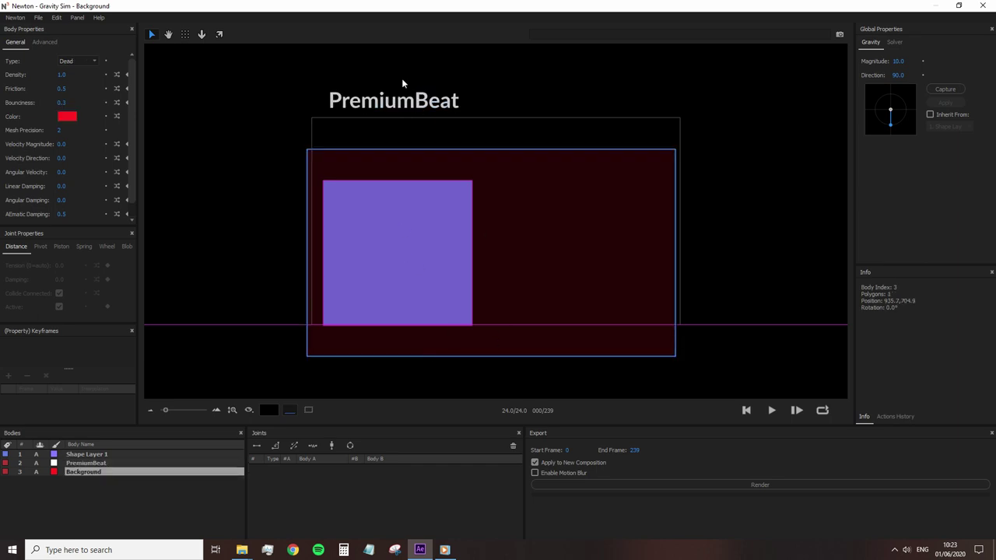
{"action": "left_click", "coordinate": [387, 102]}
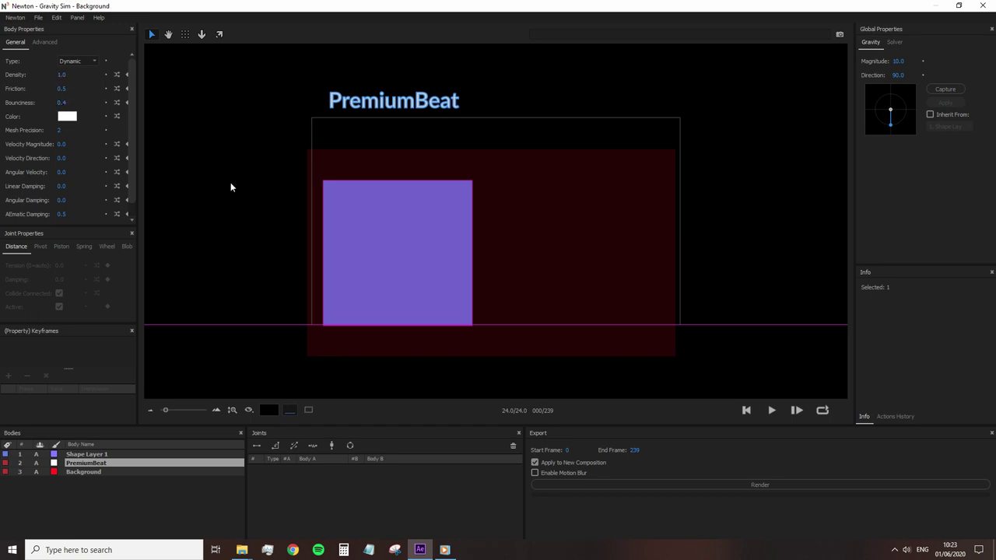
{"action": "left_click", "coordinate": [39, 18]}
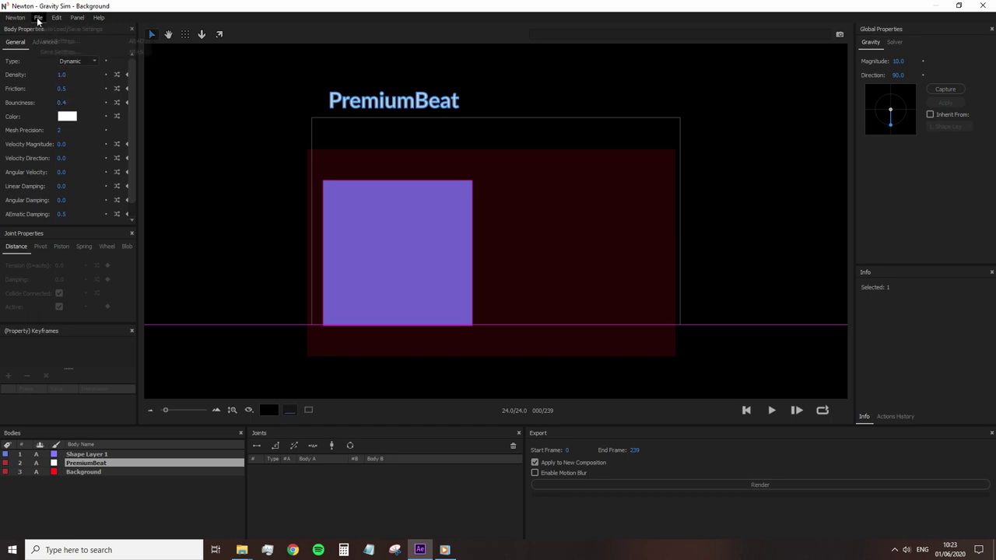
{"action": "left_click", "coordinate": [75, 30]}
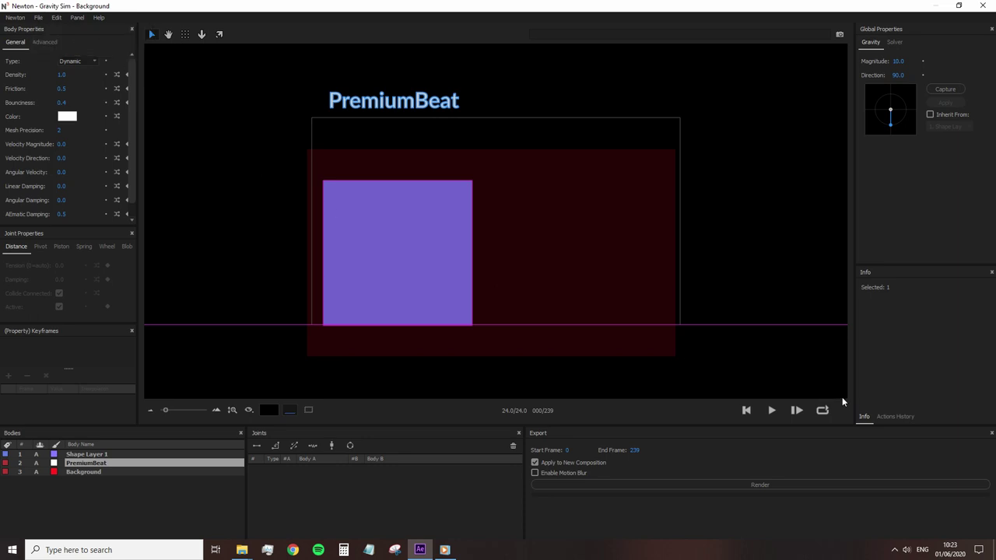
{"action": "left_click", "coordinate": [993, 4]}
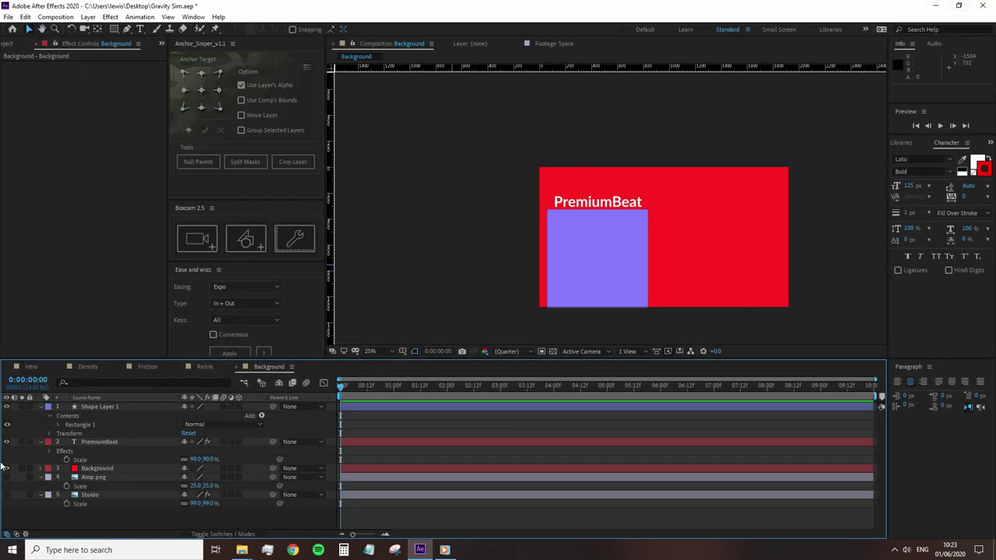
- Reopen the Background comp in Newton 3 and play the falling PremiumBeat text
{"action": "left_click", "coordinate": [55, 16]}
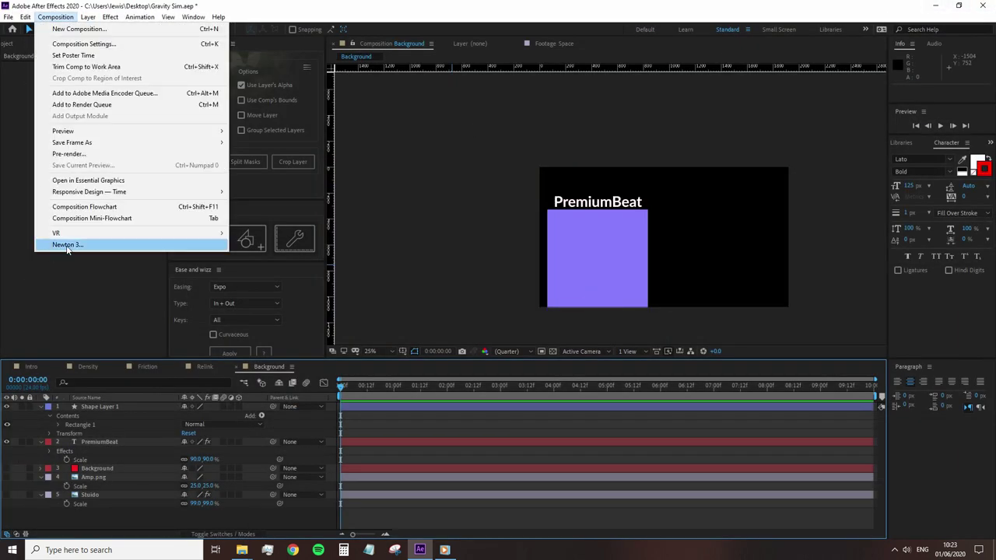
{"action": "left_click", "coordinate": [67, 245]}
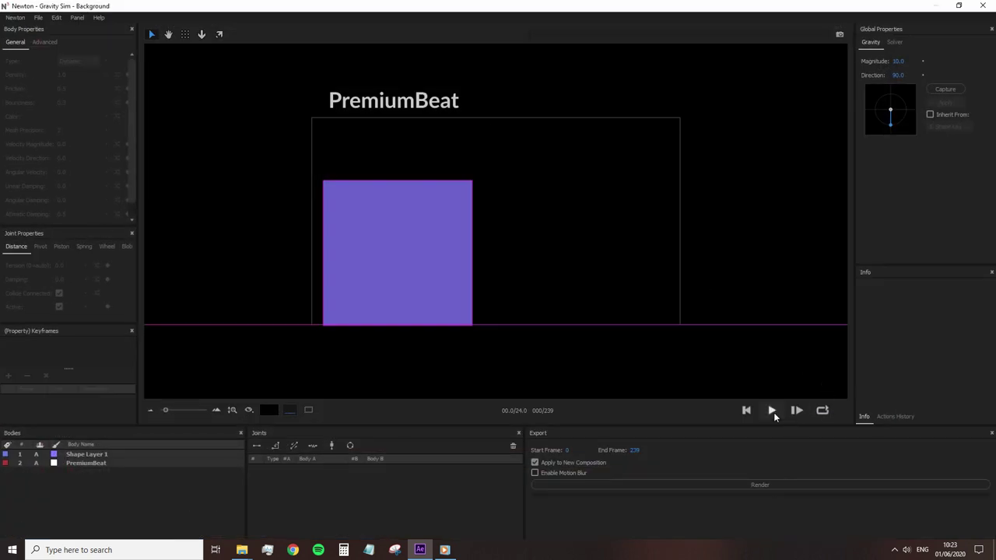
{"action": "left_click", "coordinate": [773, 412]}
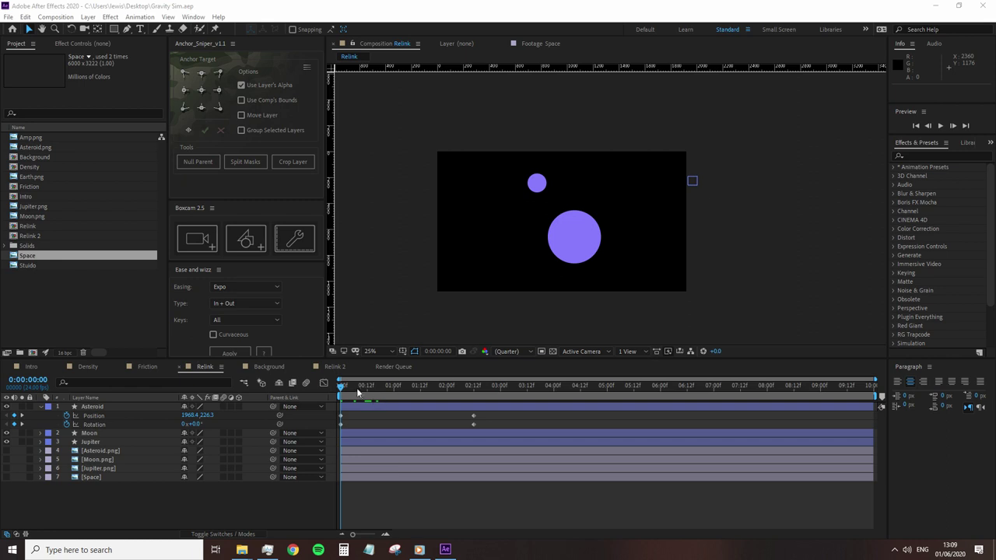
- Scrub through the asteroid's animation, then bring the Relink comp into Newton 3
{"action": "left_click_drag", "start_coordinate": [349, 386], "coordinate": [368, 405]}
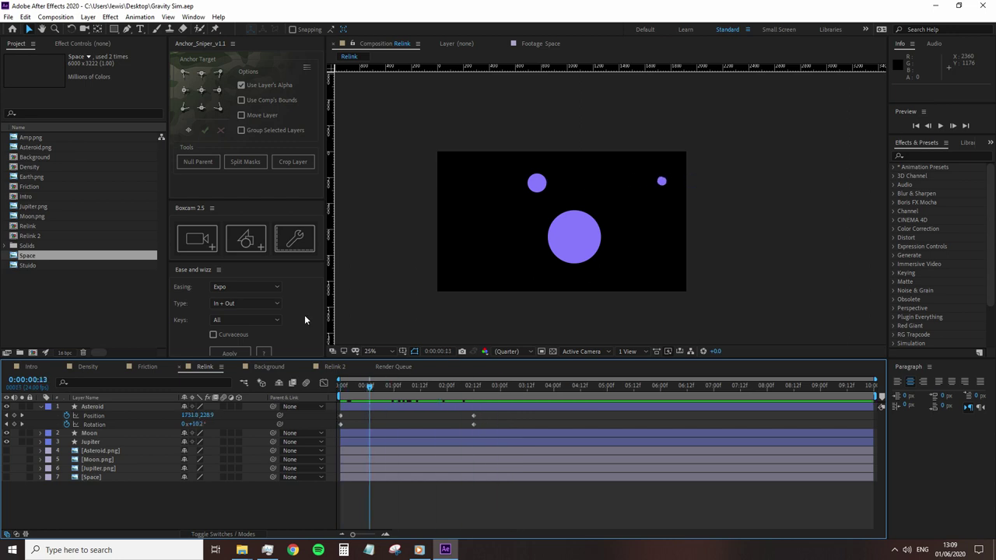
{"action": "left_click", "coordinate": [70, 18]}
{"action": "left_click", "coordinate": [78, 246]}
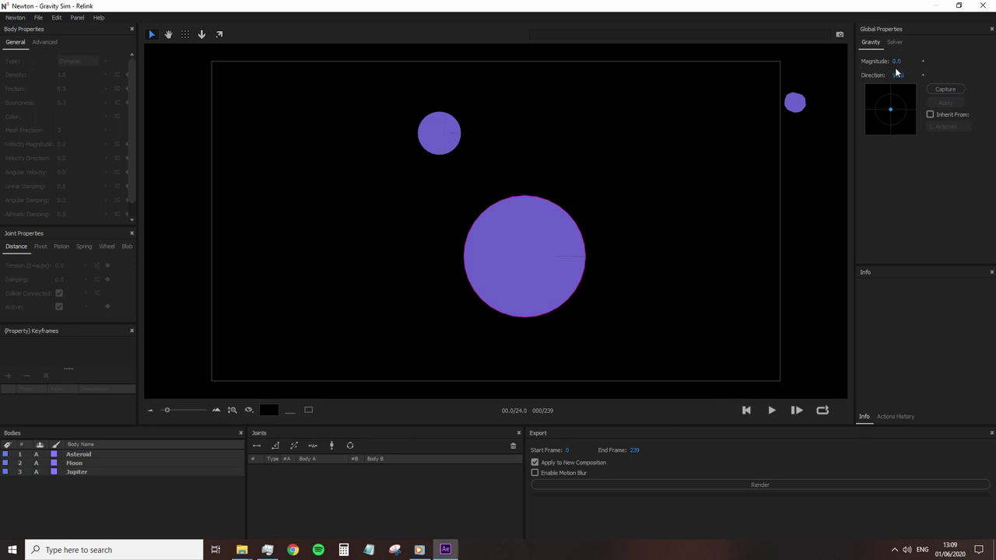
- Select the Moon and Asteroid bodies, preview the simulation, and rewind to frame 000
{"action": "left_click", "coordinate": [449, 138]}
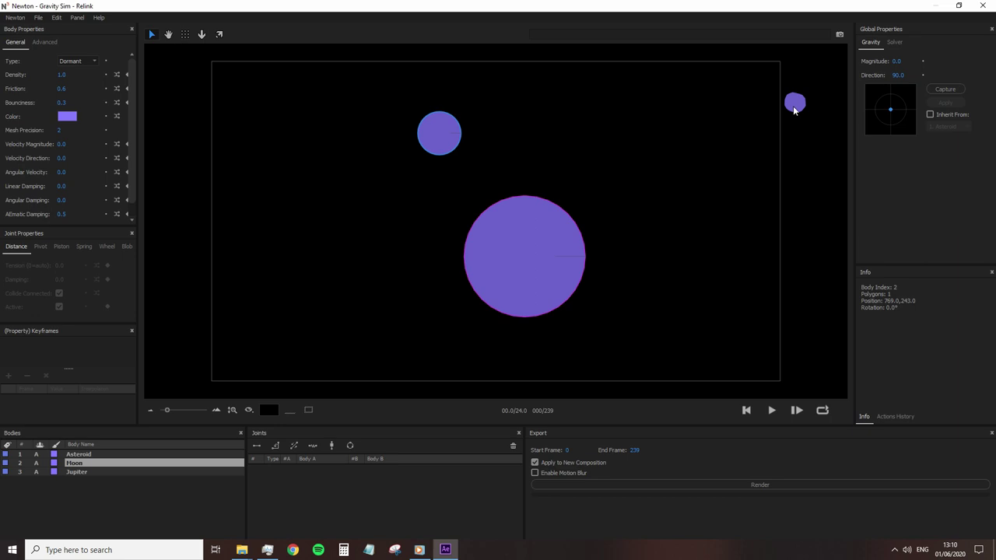
{"action": "left_click", "coordinate": [795, 107]}
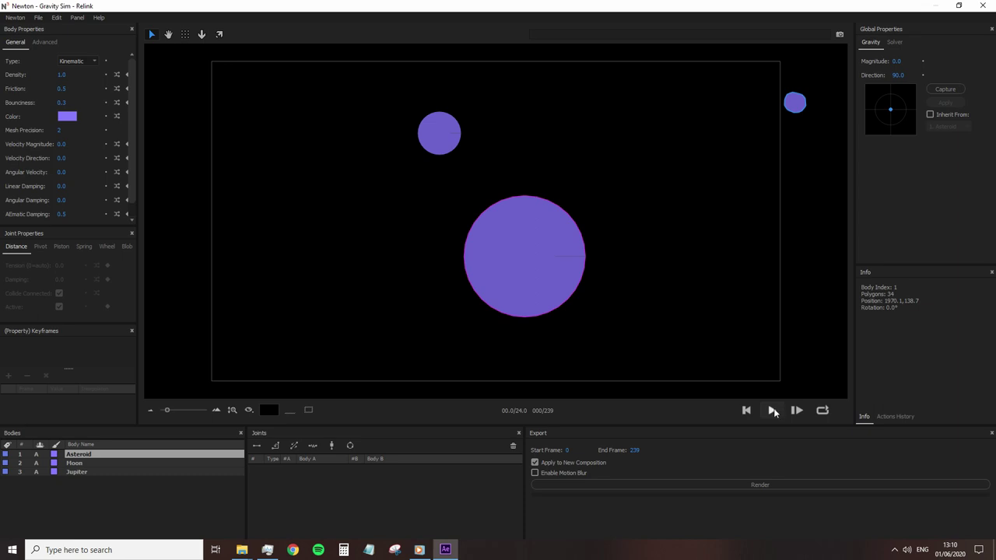
{"action": "left_click", "coordinate": [773, 412]}
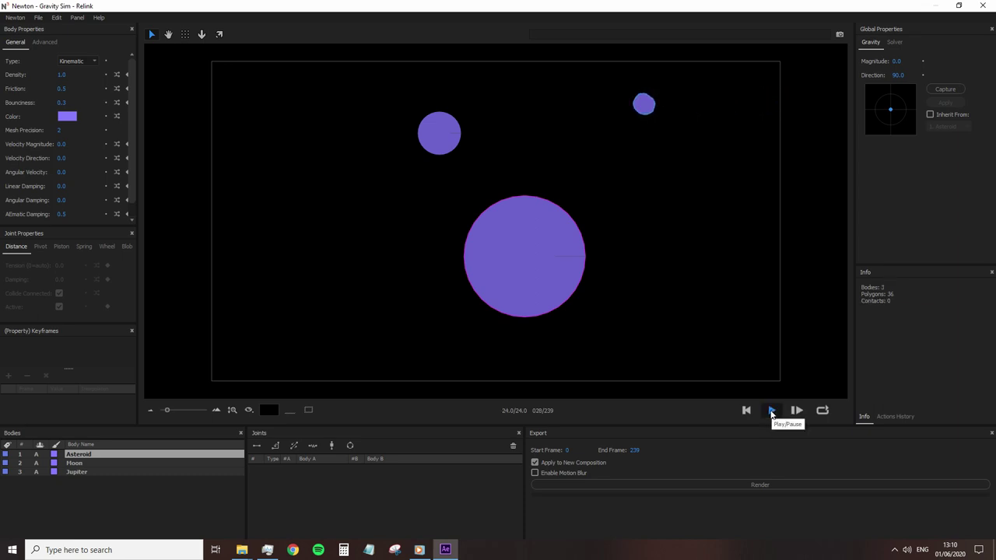
{"action": "left_click", "coordinate": [771, 413]}
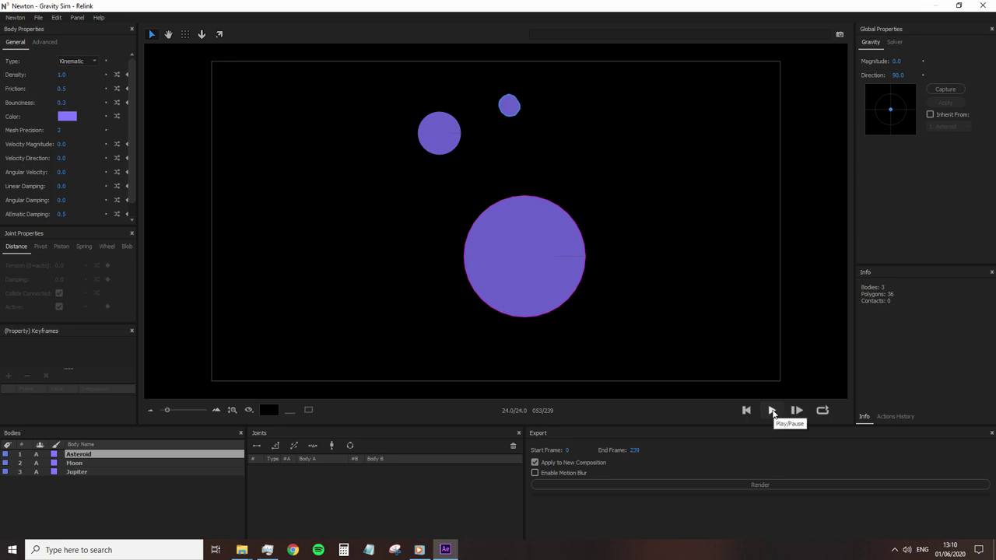
{"action": "left_click", "coordinate": [772, 413]}
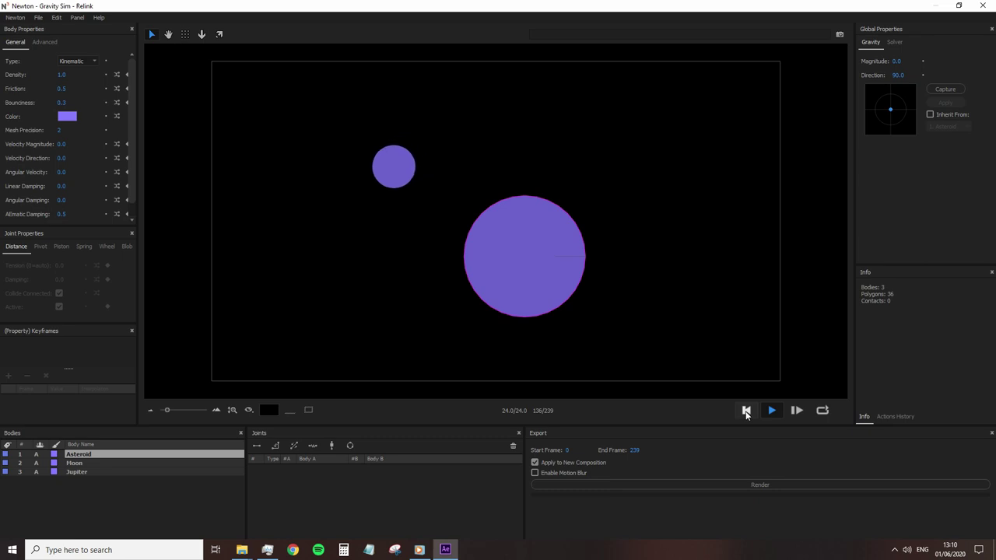
{"action": "left_click", "coordinate": [745, 413]}
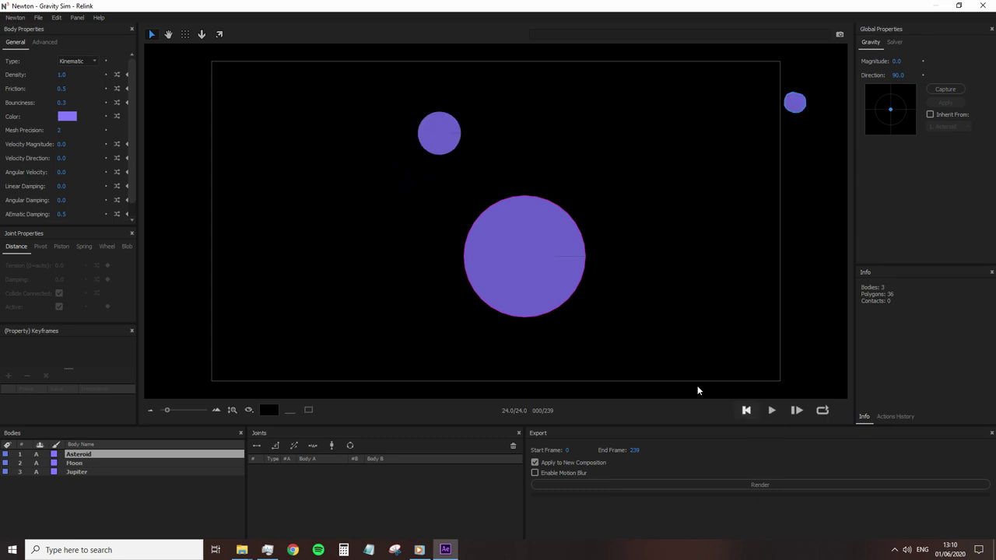
- Set world gravity to 5, preview it, then raise the magnitude to about 17.3
{"action": "left_click", "coordinate": [897, 60]}
{"action": "type", "text": "5"}
{"action": "key", "text": "Return"}
{"action": "left_click", "coordinate": [769, 411]}
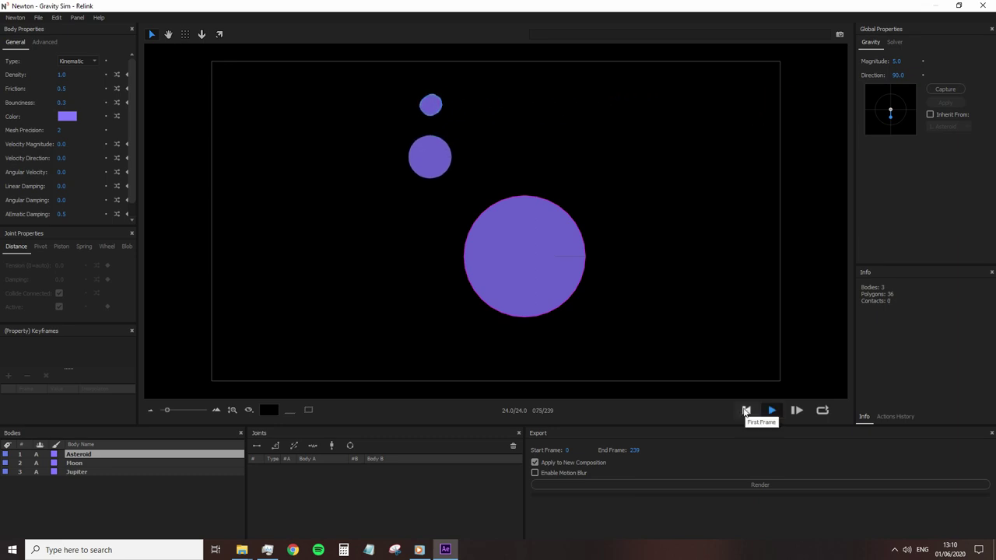
{"action": "left_click", "coordinate": [745, 411]}
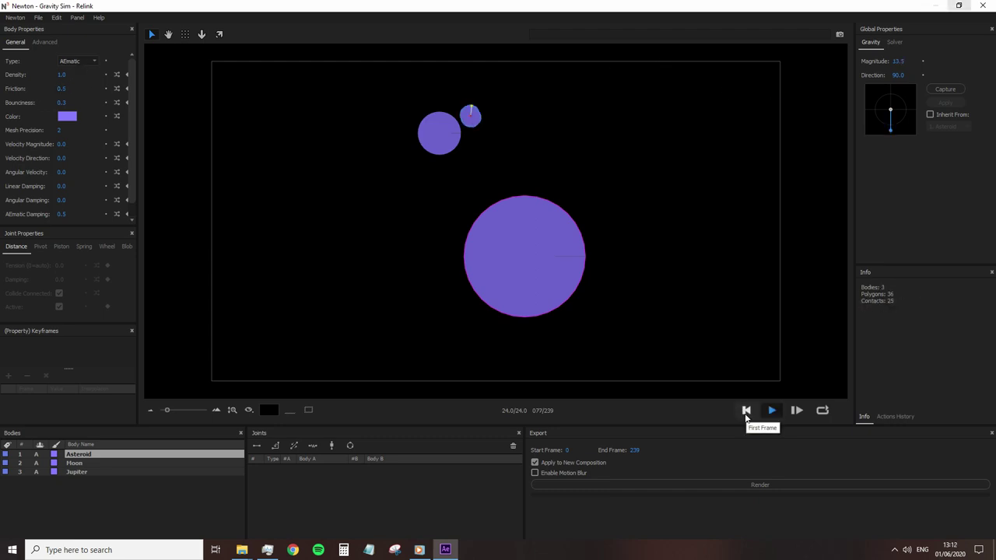
{"action": "left_click", "coordinate": [745, 411]}
{"action": "left_click_drag", "start_coordinate": [896, 68], "coordinate": [920, 69]}
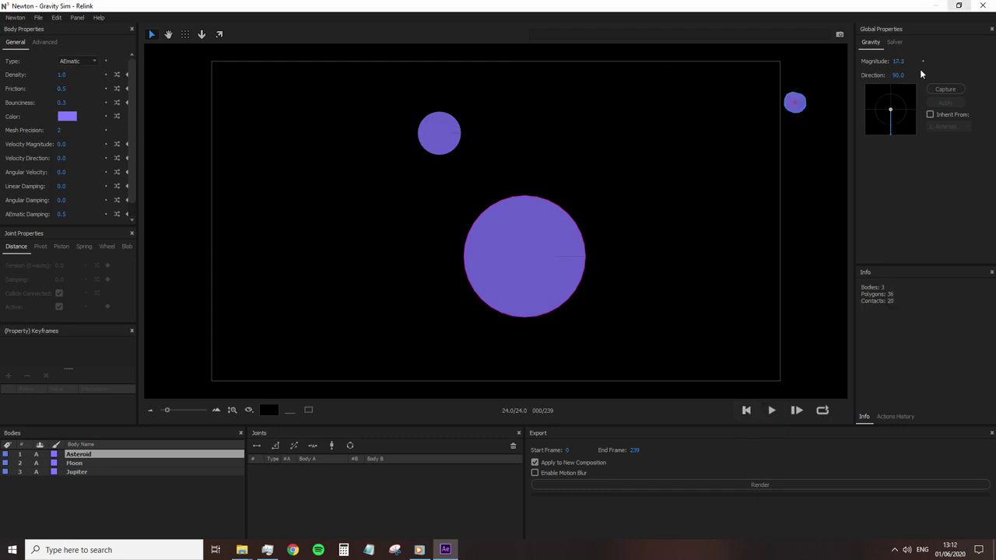
- Preview the stronger gravity, rewind, and change the Asteroid body's type from AEmatic to Dynamic
{"action": "left_click", "coordinate": [770, 410]}
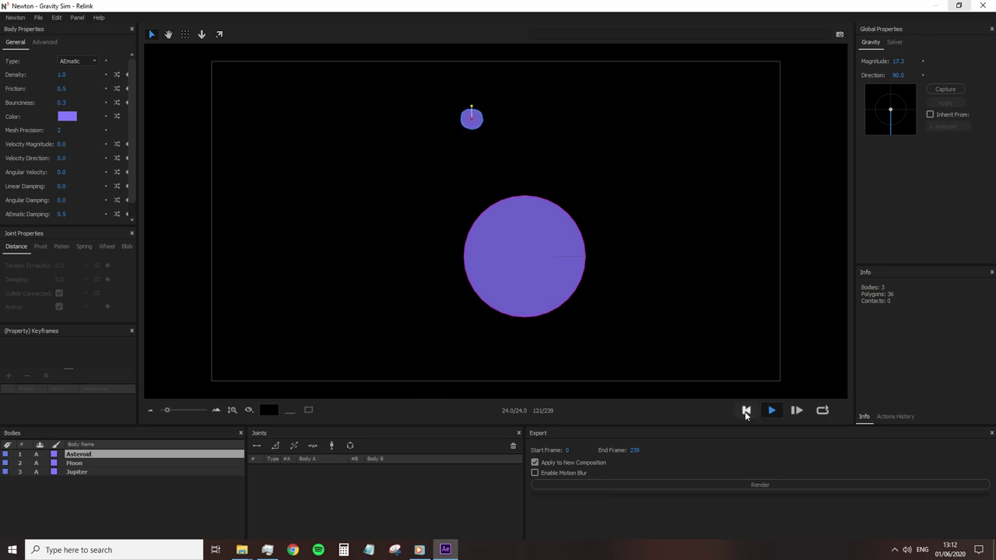
{"action": "left_click", "coordinate": [745, 411]}
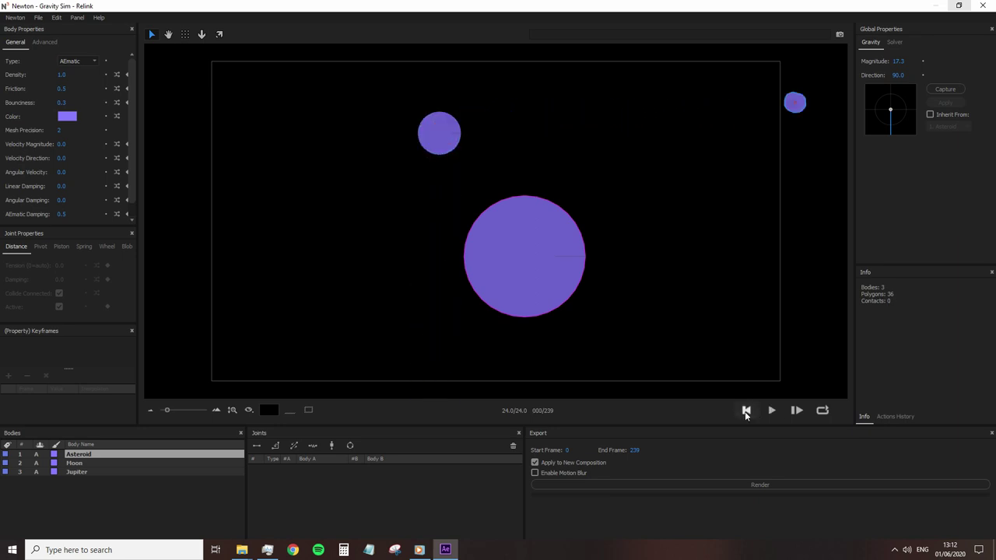
{"action": "left_click", "coordinate": [95, 61]}
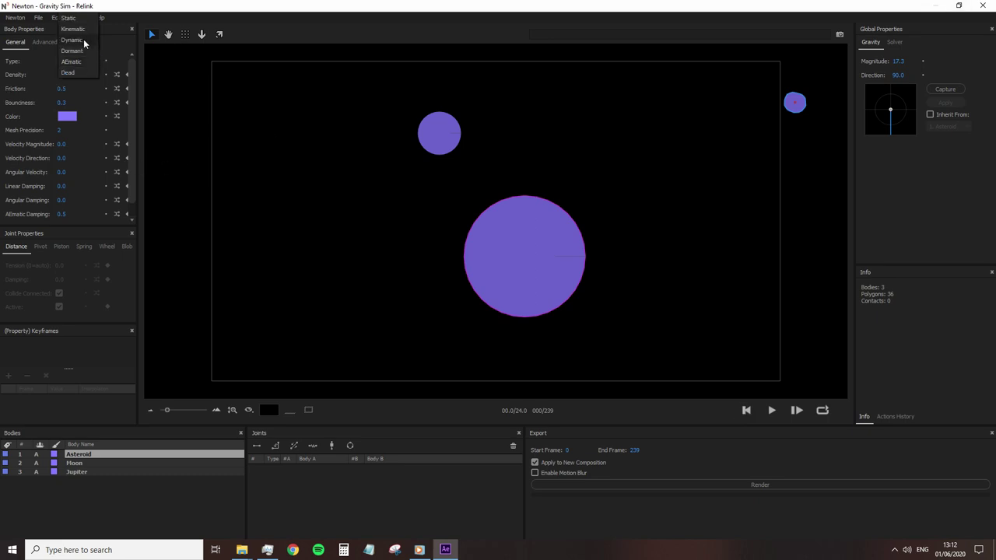
{"action": "left_click", "coordinate": [87, 40]}
{"action": "left_click", "coordinate": [603, 178]}
{"action": "left_click", "coordinate": [803, 108]}
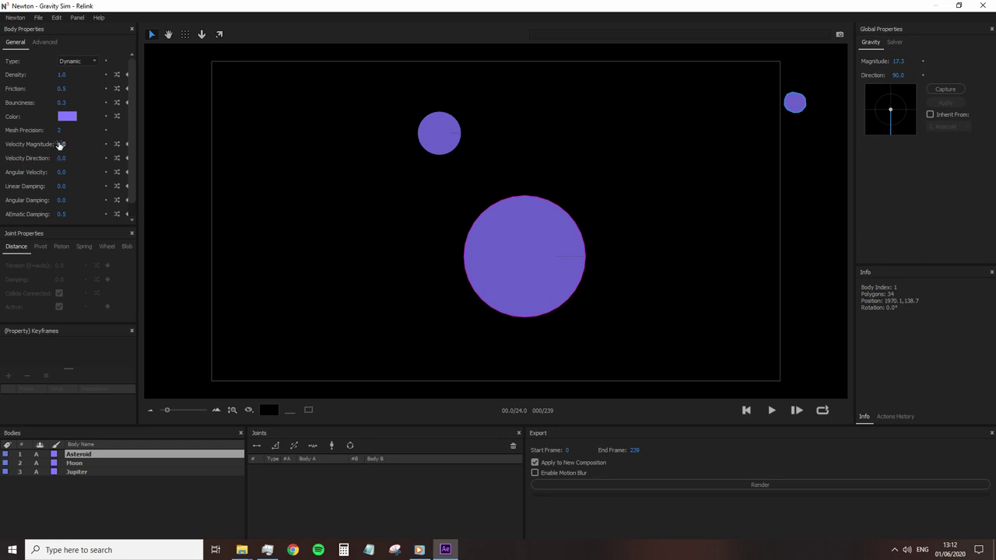
- Drag a leftward launch velocity from the Asteroid, test it, rewind, and readjust the vector
{"action": "left_click", "coordinate": [220, 35]}
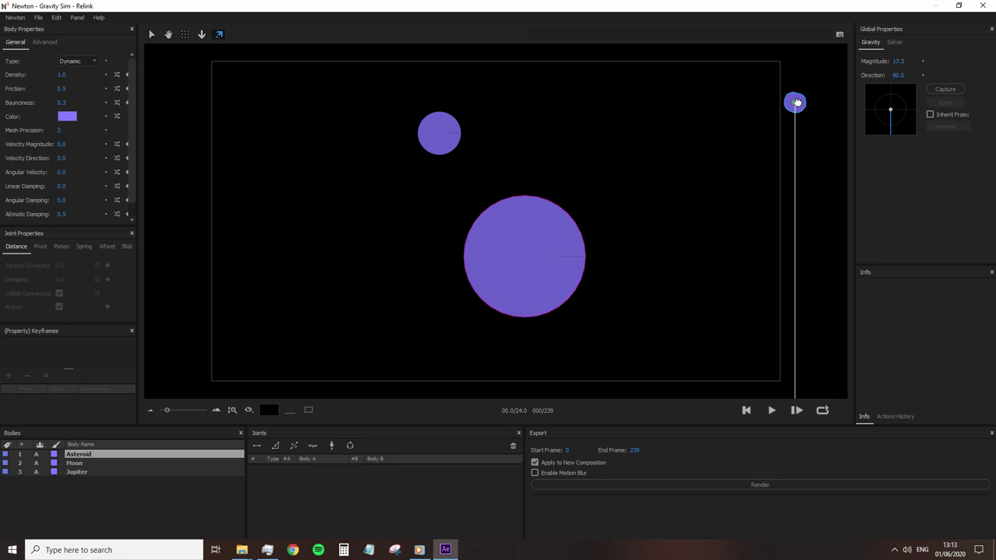
{"action": "left_click_drag", "start_coordinate": [795, 102], "coordinate": [751, 86]}
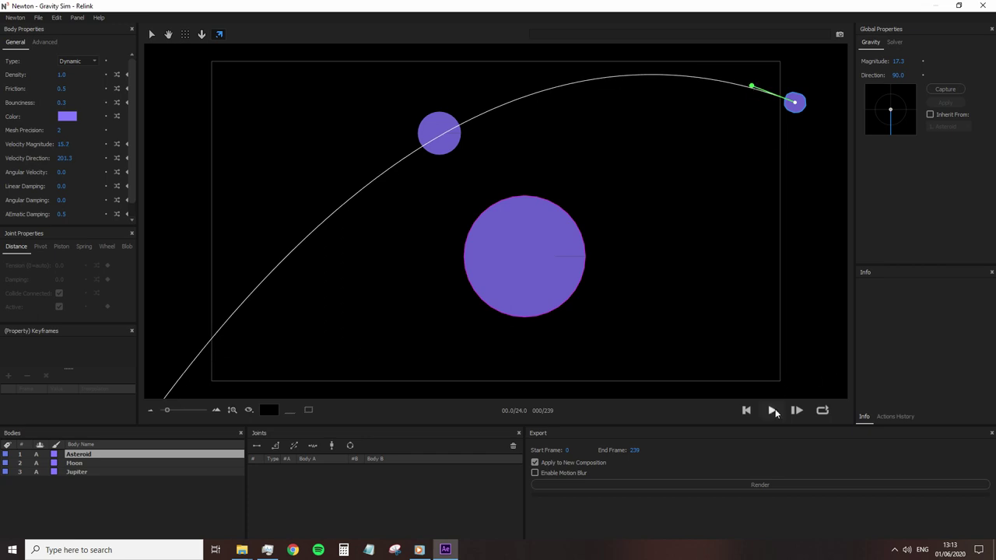
{"action": "left_click", "coordinate": [773, 411]}
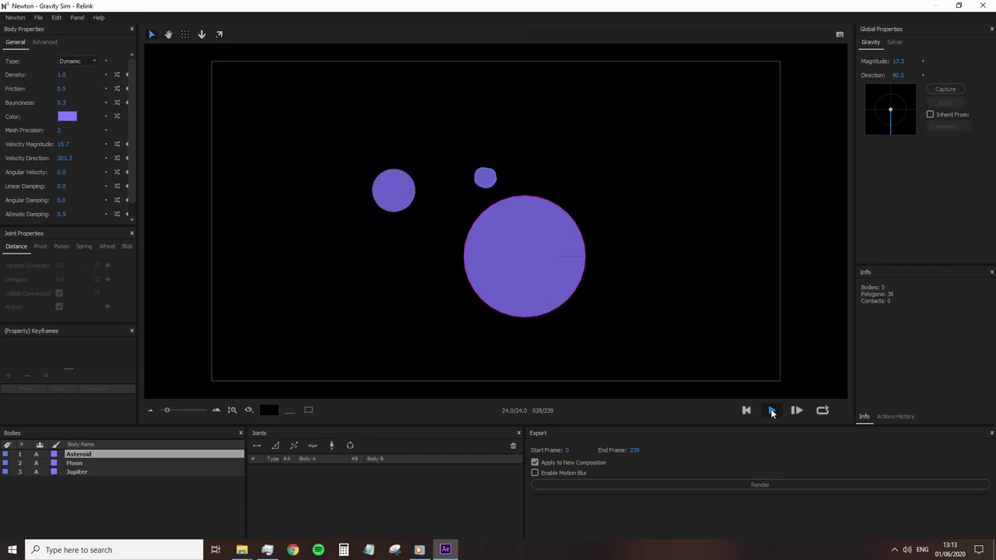
{"action": "left_click", "coordinate": [746, 410]}
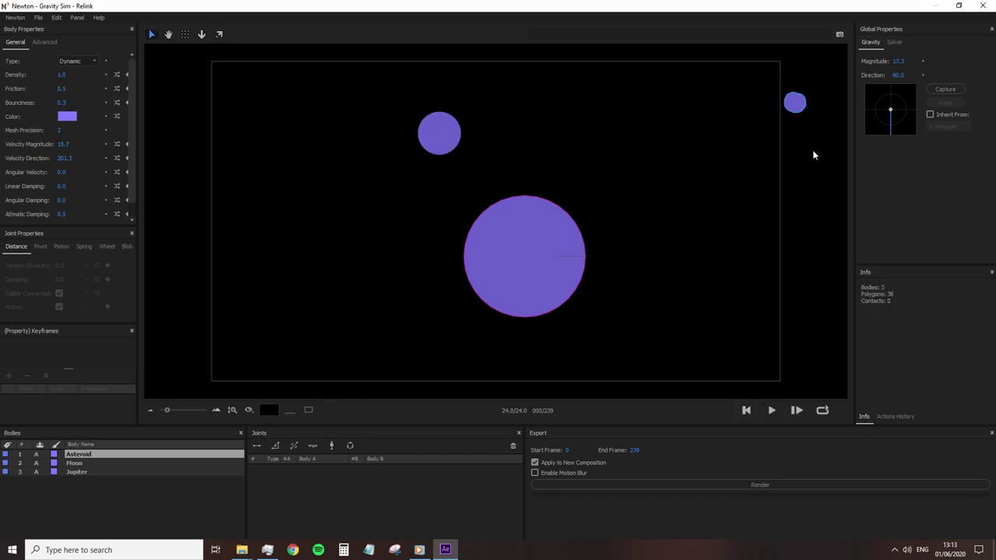
{"action": "left_click_drag", "start_coordinate": [749, 84], "coordinate": [714, 122]}
- Preview the Asteroid's launch, stop playback, and render the Relink simulation to a new composition
{"action": "left_click", "coordinate": [771, 411]}
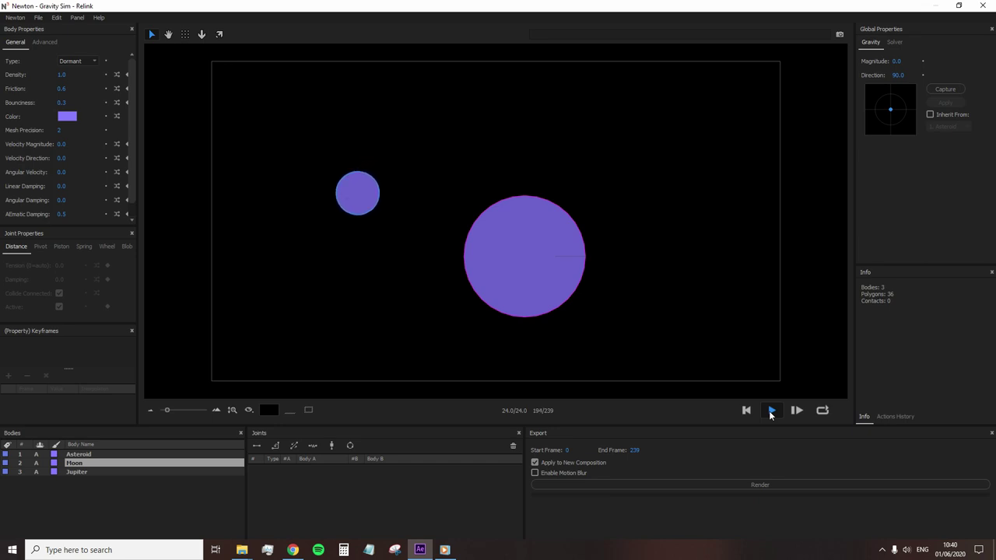
{"action": "left_click", "coordinate": [771, 412]}
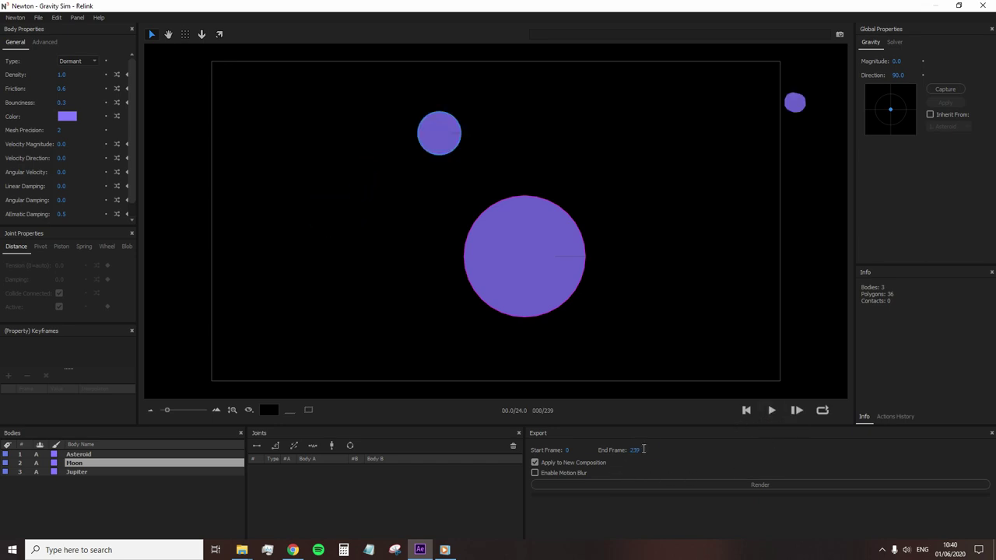
{"action": "left_click", "coordinate": [689, 486]}
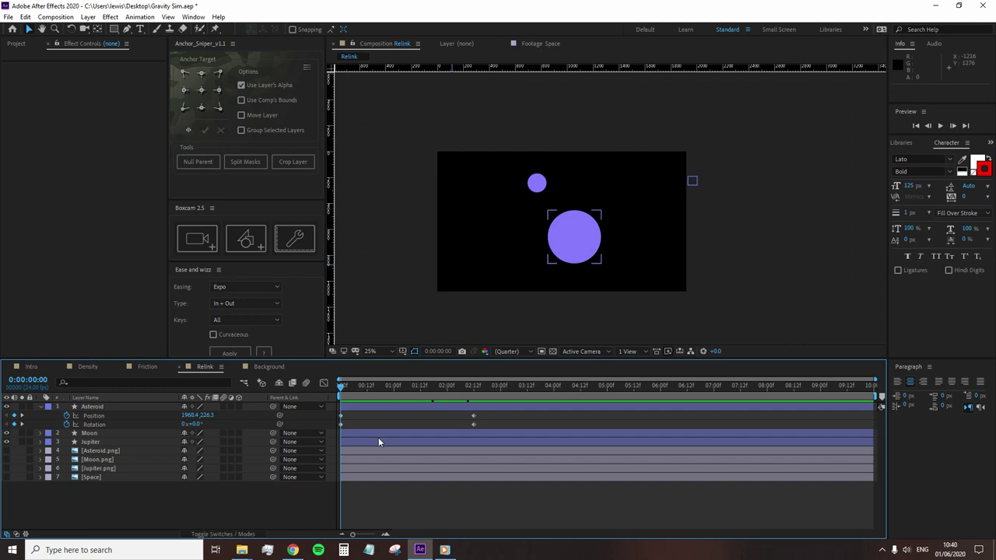
- Open Relink 2, scrub it, and reveal the Asteroid's Position and Rotation keyframes with U
{"action": "left_click", "coordinate": [16, 44]}
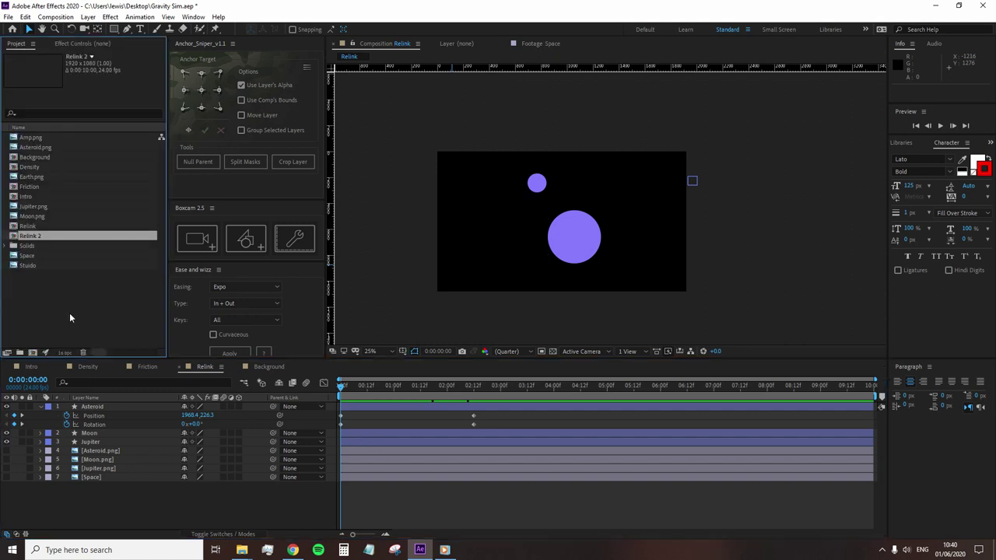
{"action": "double_click", "coordinate": [31, 238]}
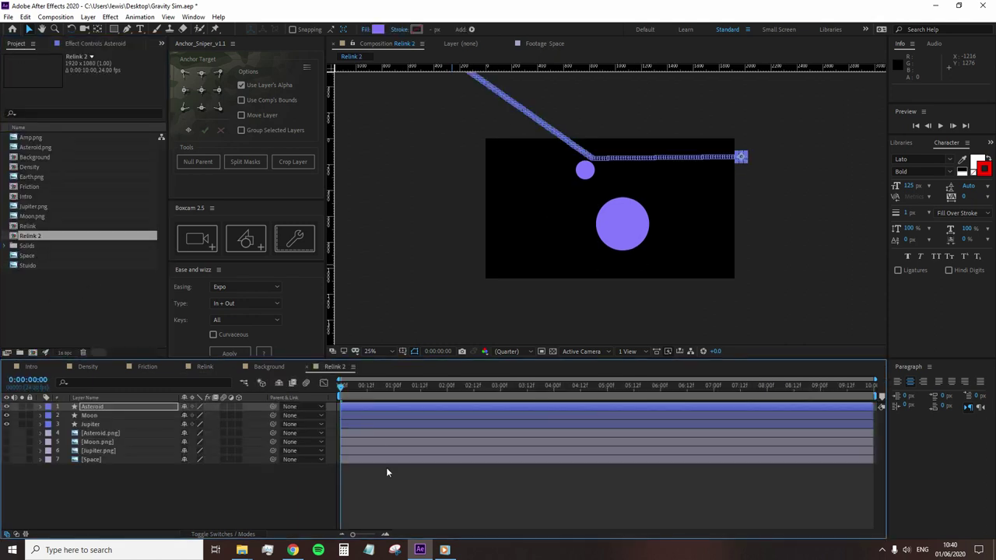
{"action": "left_click_drag", "start_coordinate": [340, 386], "coordinate": [555, 386]}
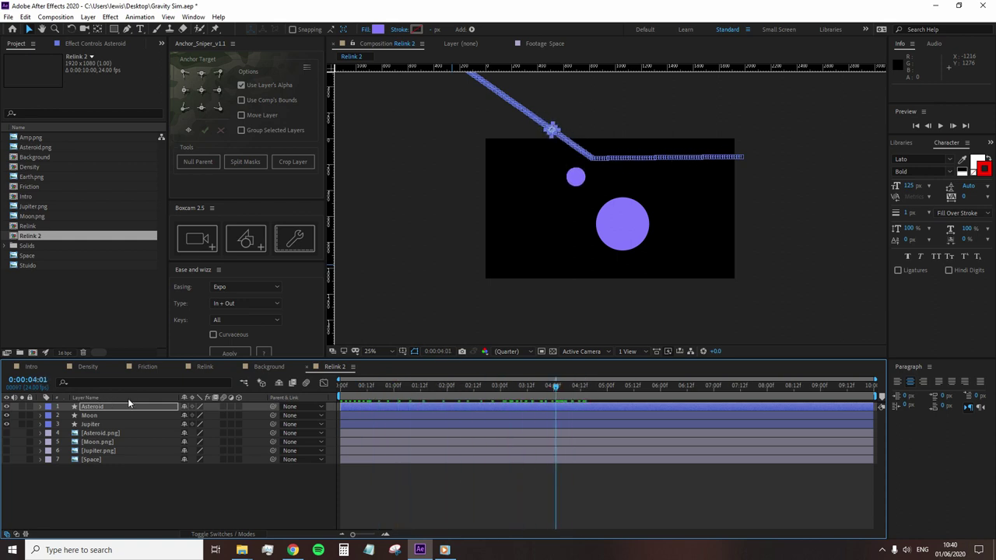
{"action": "key", "text": "u"}
{"action": "left_click_drag", "start_coordinate": [397, 412], "coordinate": [450, 397]}
{"action": "key", "text": "ctrl+z"}
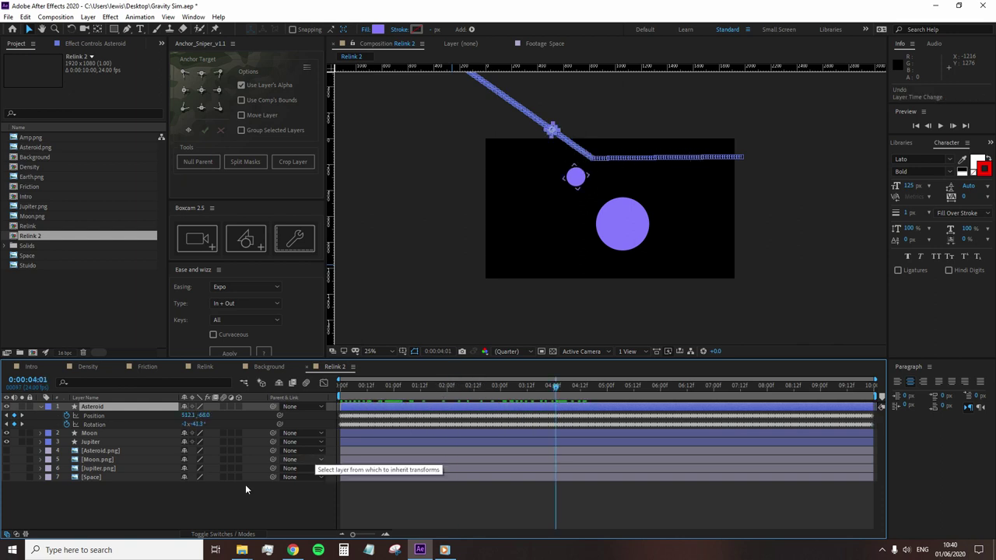
{"action": "left_click_drag", "start_coordinate": [366, 384], "coordinate": [432, 408]}
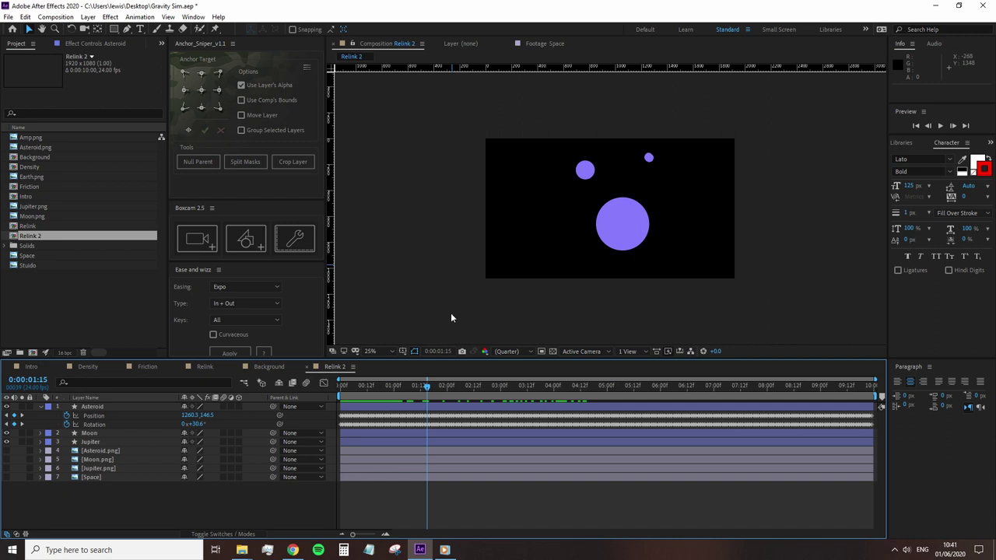
- Select the [Asteroid.png] layer and return the timeline to the start
{"action": "scroll", "coordinate": [451, 318], "scroll_direction": "up", "scroll_amount": 2}
{"action": "scroll", "coordinate": [409, 318], "scroll_direction": "down", "scroll_amount": 2}
{"action": "left_click", "coordinate": [105, 453]}
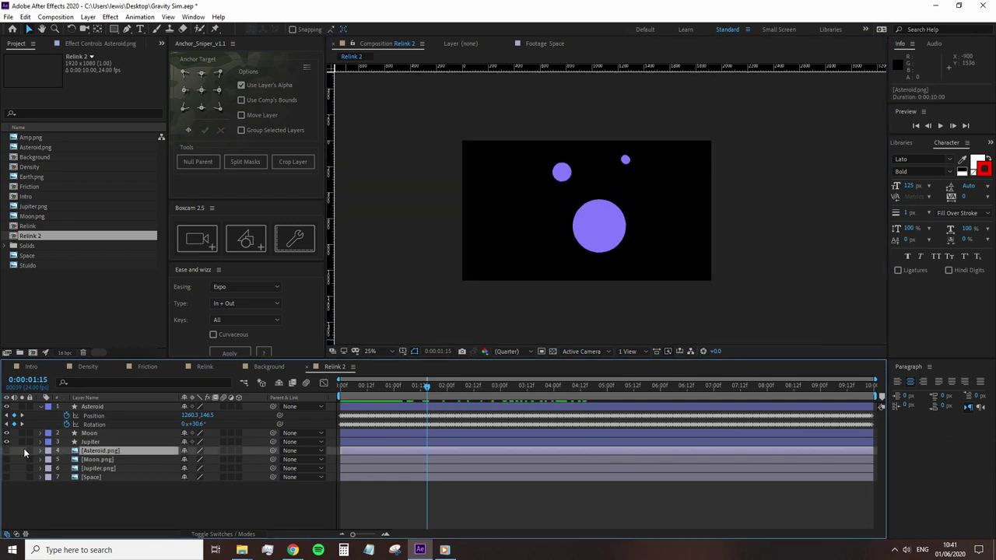
{"action": "scroll", "coordinate": [568, 238], "scroll_direction": "up", "scroll_amount": 4}
{"action": "left_click_drag", "start_coordinate": [426, 384], "coordinate": [331, 384]}
{"action": "scroll", "coordinate": [701, 163], "scroll_direction": "down", "scroll_amount": 2}
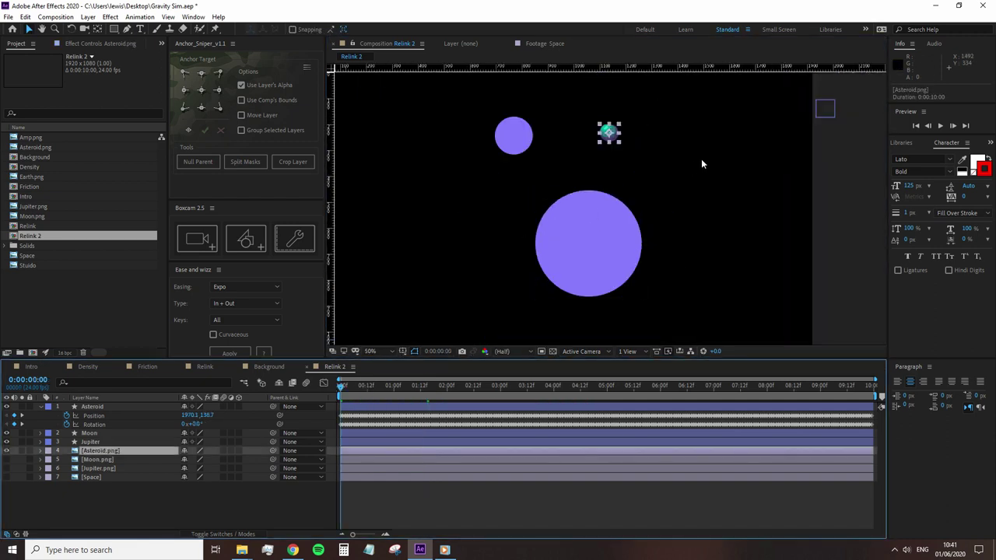
{"action": "left_click_drag", "start_coordinate": [701, 164], "coordinate": [605, 218]}
- Show the asteroid image's Rotation and move [Asteroid.png] to the top of the layer stack
{"action": "scroll", "coordinate": [567, 267], "scroll_direction": "up", "scroll_amount": 2}
{"action": "key", "text": "space"}
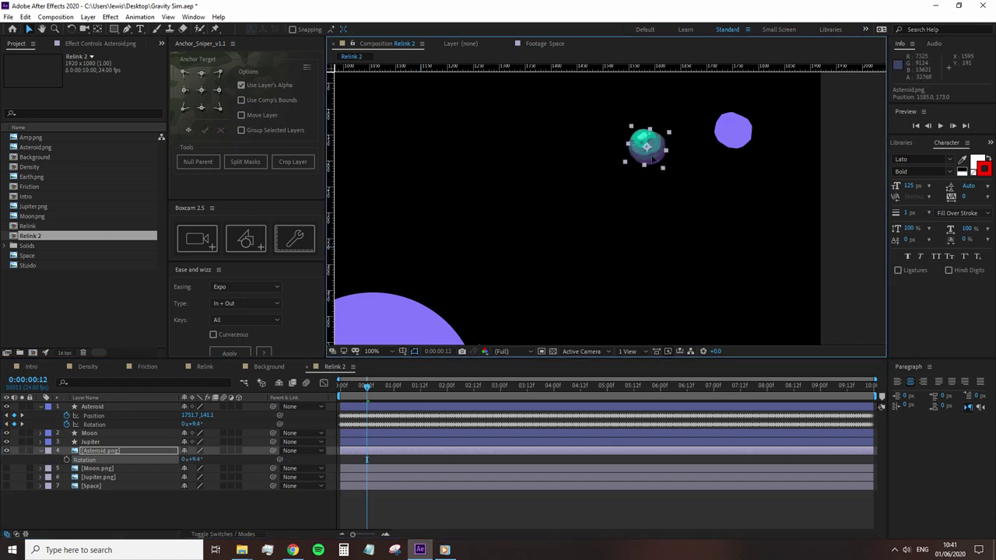
{"action": "key", "text": "space"}
{"action": "key", "text": "r"}
{"action": "left_click_drag", "start_coordinate": [93, 450], "coordinate": [93, 407]}
{"action": "scroll", "coordinate": [724, 199], "scroll_direction": "up", "scroll_amount": 4}
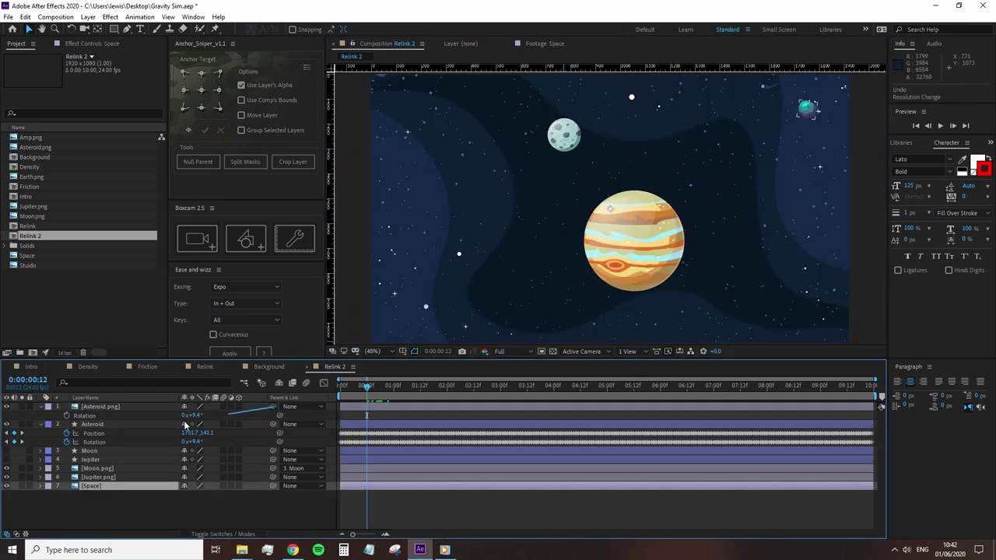
{"action": "left_click", "coordinate": [41, 424]}
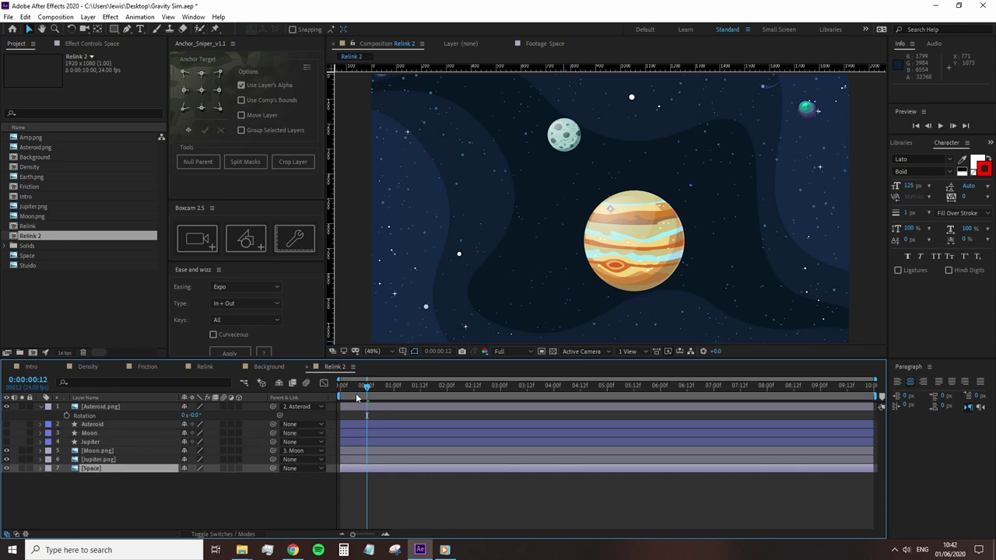